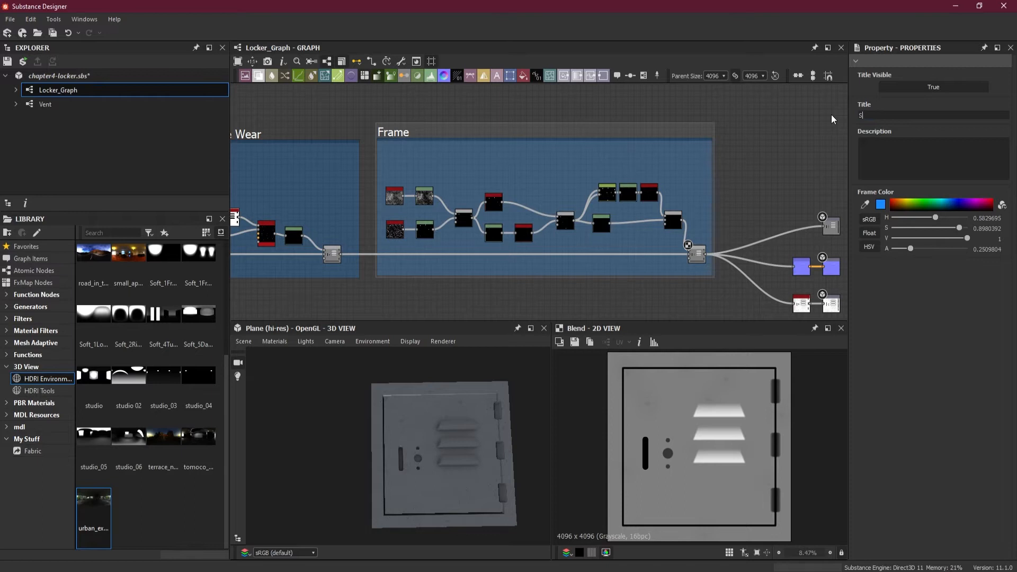
Step: Title the frame around the last node group "Small Dents"
text(nakk)
key(BackSpace)
key(BackSpace)
text(mall Denta)
key(BackSpace)
text(s)
Step: Move the output nodes farther away from the Small Dents frame to make room for new nodes
scroll(761, 209, down, 3)
drag(784, 183, 722, 300)
drag(744, 222, 703, 222)
Step: Add a Blend node and insert it between the Small Dents frame's final Blend and the output nodes, using its background input
click(532, 180)
scroll(532, 177, up, 3)
key(space)
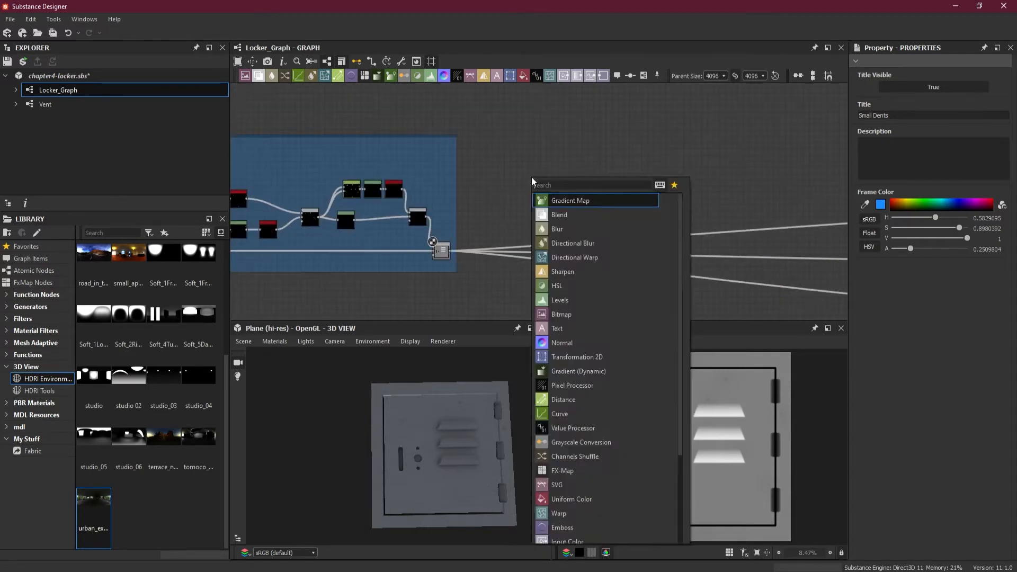
click(596, 214)
scroll(520, 223, up, 2)
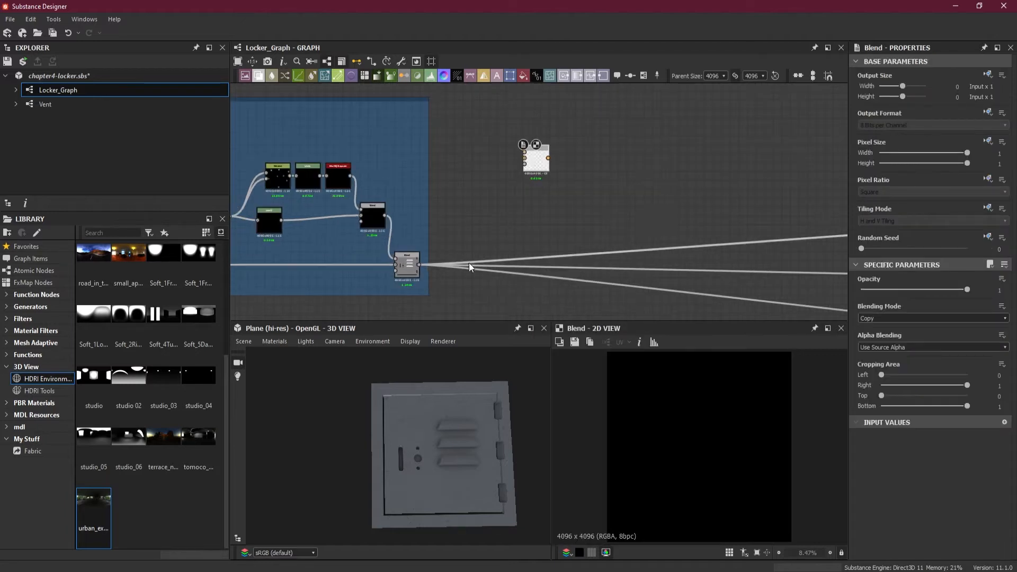
shift+drag(421, 266, 715, 269)
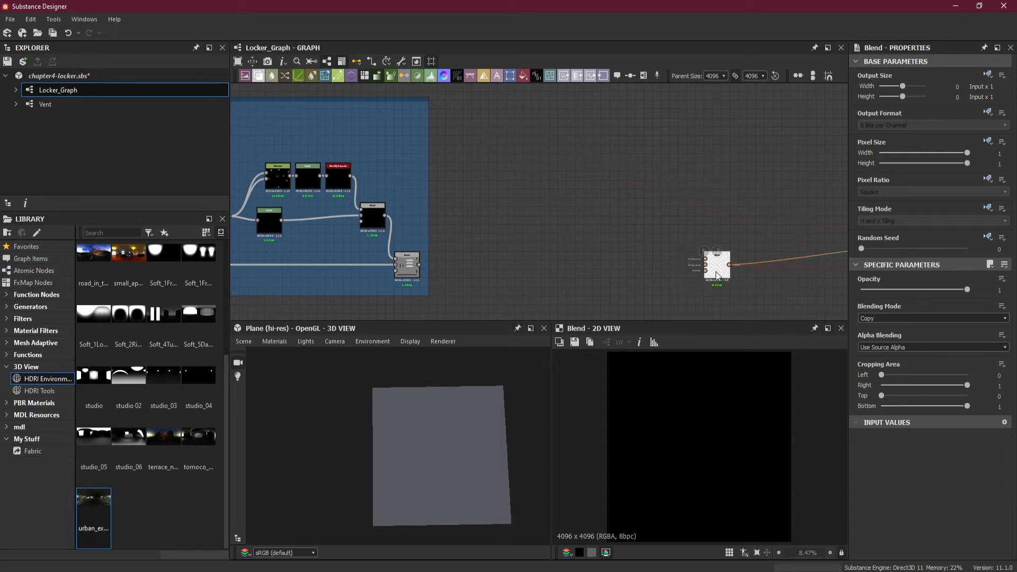
drag(421, 265, 706, 266)
scroll(717, 268, up, 5)
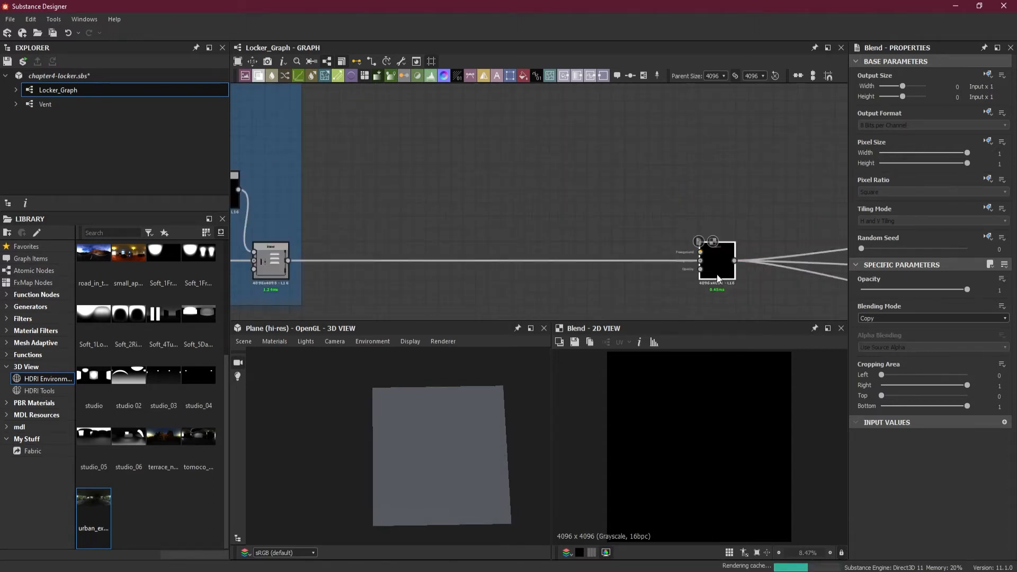
scroll(617, 259, down, 5)
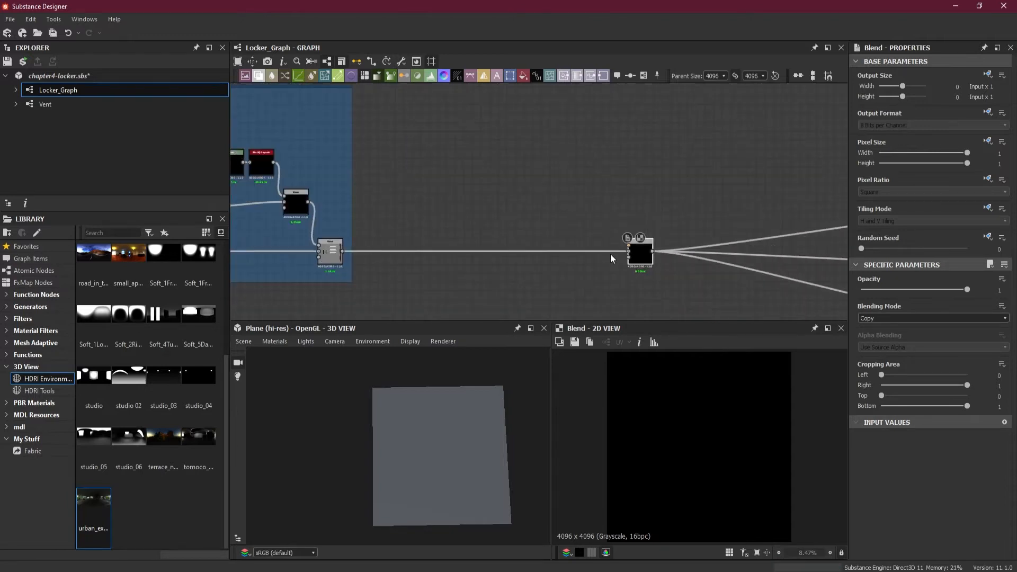
Step: Set the new Blend node's blending mode to Add (Linear Dodge)
click(909, 319)
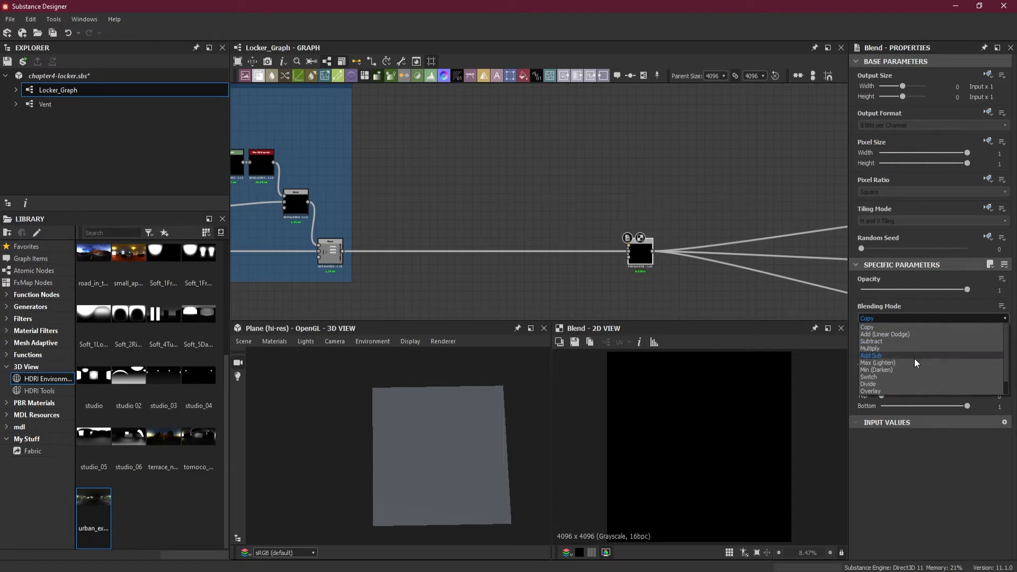
click(901, 334)
mouse_move(452, 478)
mouse_down()
mouse_move(443, 462)
mouse_move(463, 434)
mouse_move(444, 480)
mouse_up()
scroll(510, 240, down, 2)
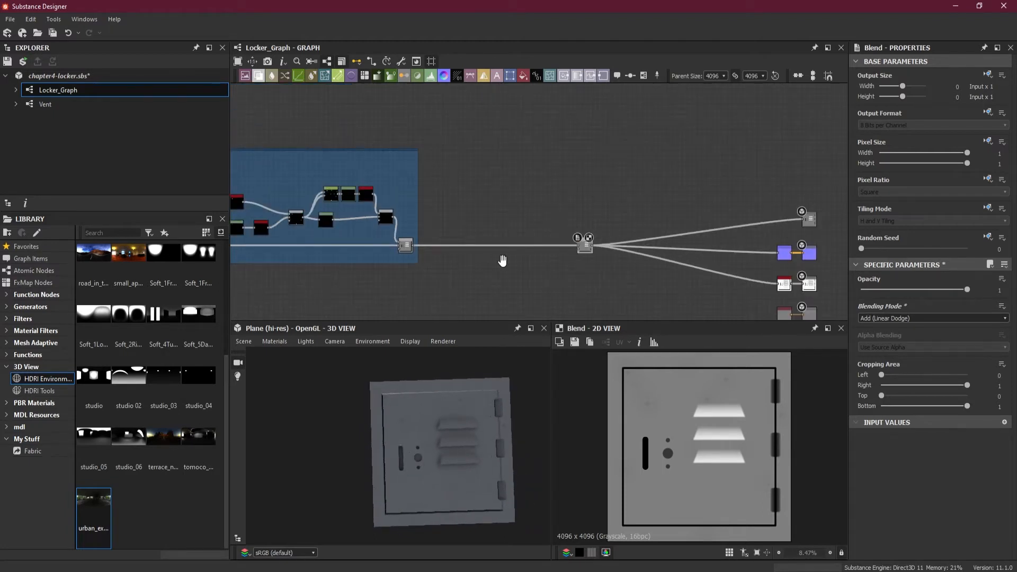
scroll(552, 263, down, 1)
middle_drag(552, 264, 493, 205)
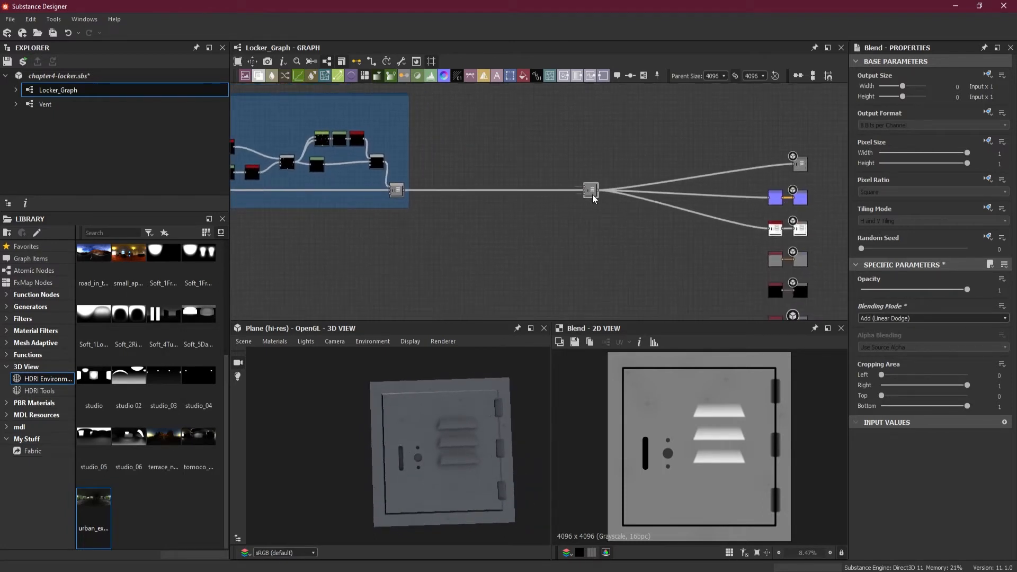
Step: Compare the 2D previews of the last hinge-combining Blend and the Levels node in the Hinges Gap frame
middle_drag(408, 236, 737, 247)
middle_drag(380, 257, 646, 244)
middle_drag(398, 237, 466, 229)
scroll(597, 187, up, 4)
scroll(596, 186, down, 6)
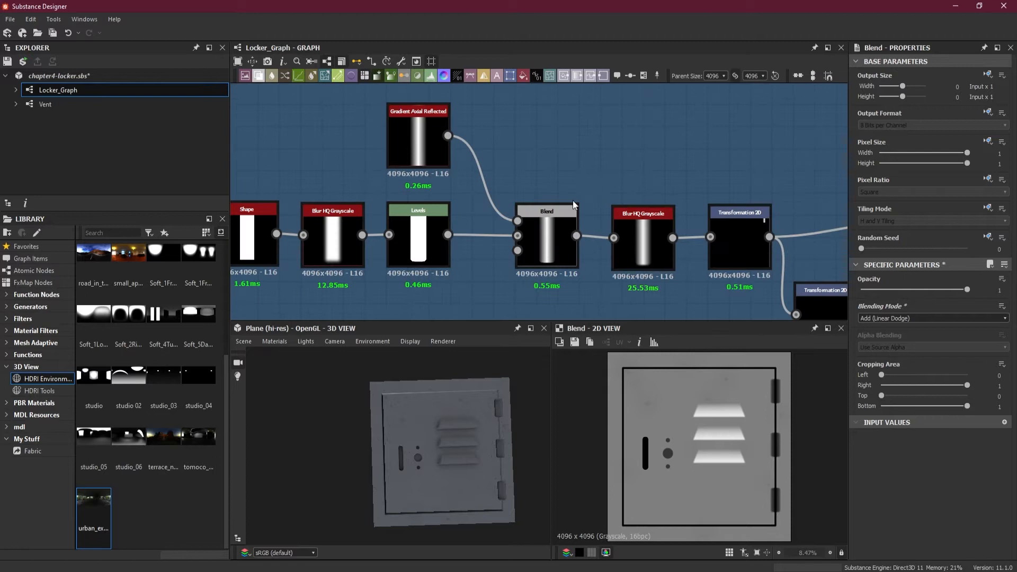
middle_drag(656, 243, 532, 195)
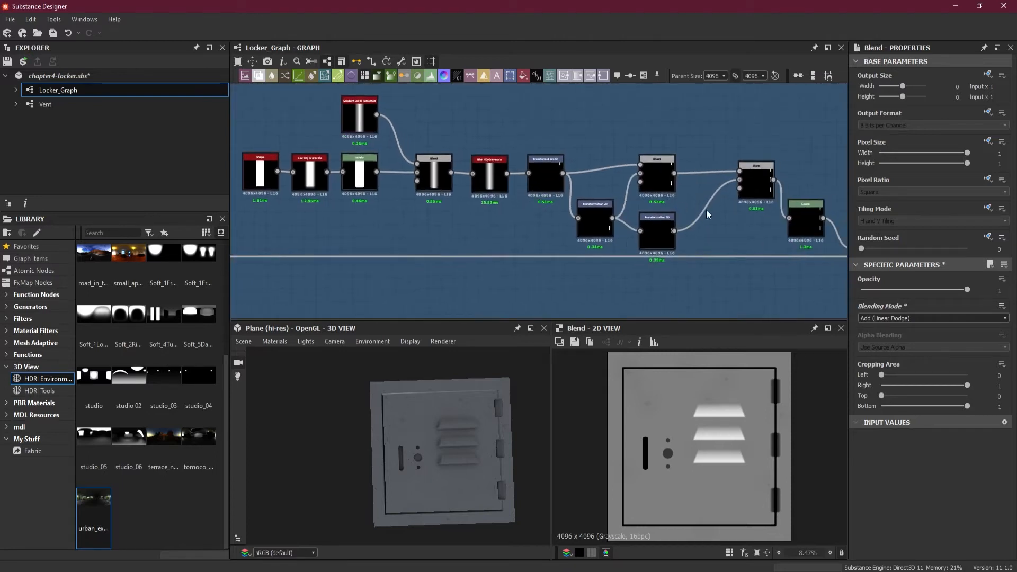
middle_drag(684, 203, 550, 229)
scroll(614, 210, up, 3)
double_click(592, 187)
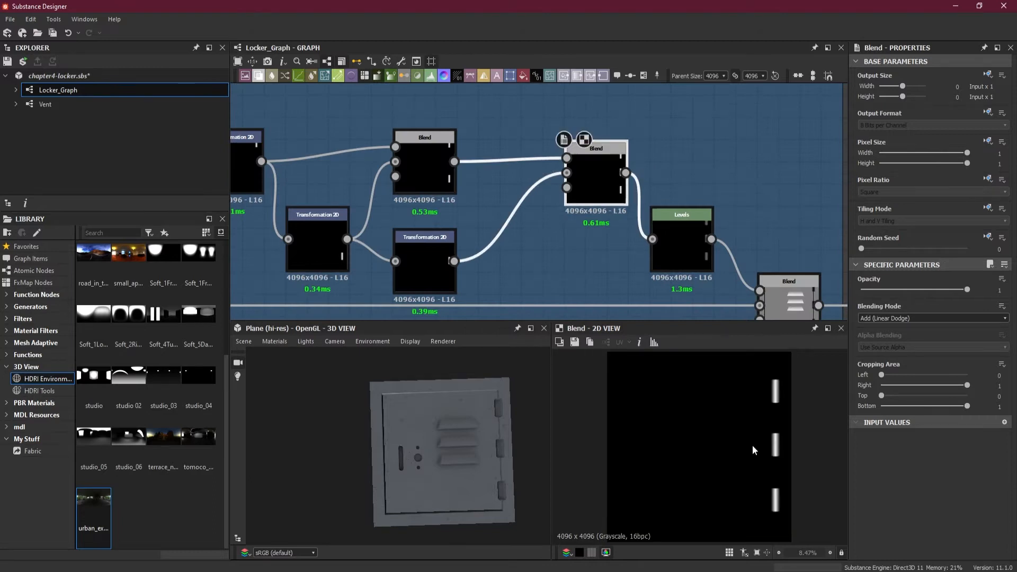
scroll(788, 408, up, 3)
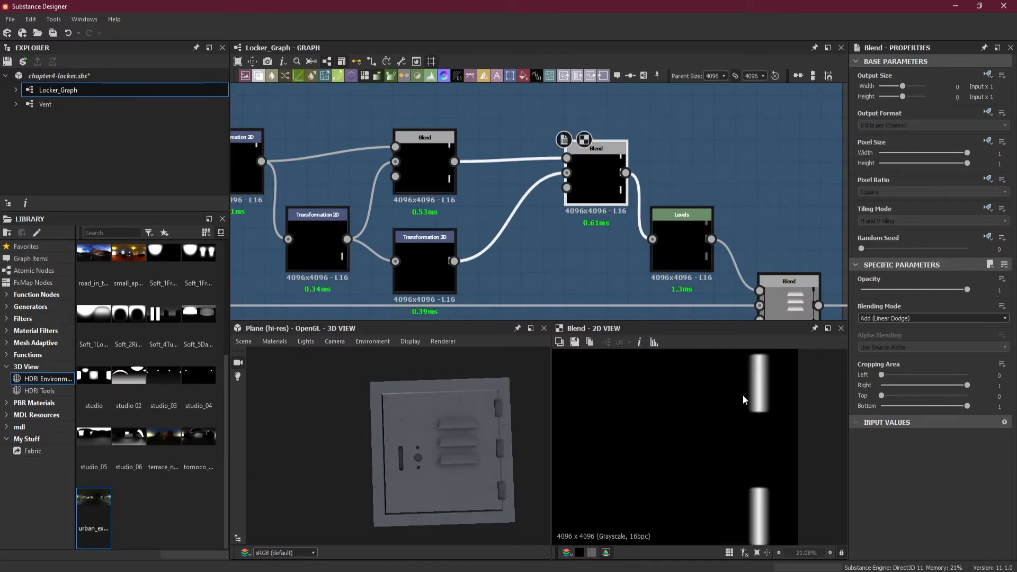
double_click(688, 243)
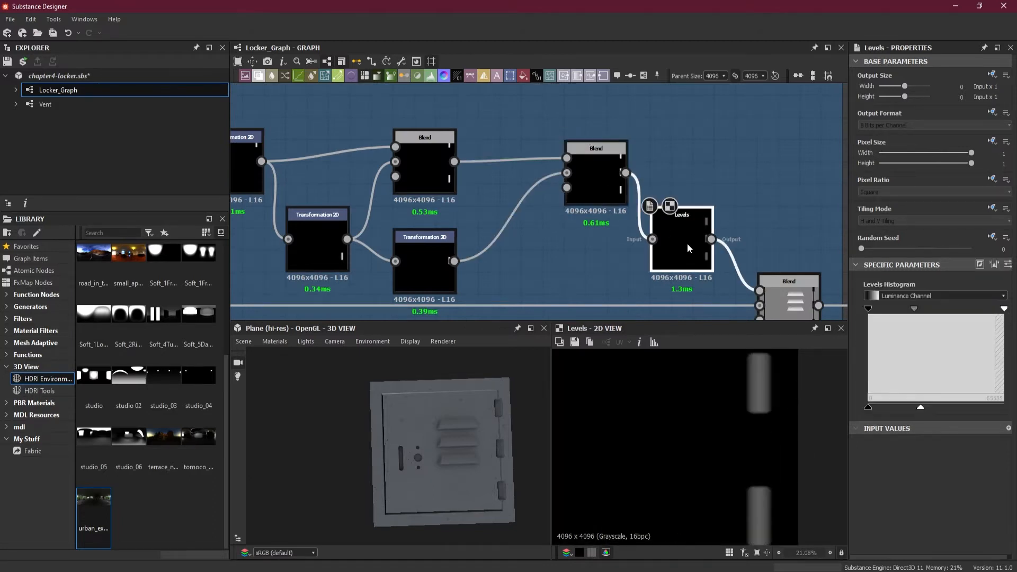
double_click(599, 186)
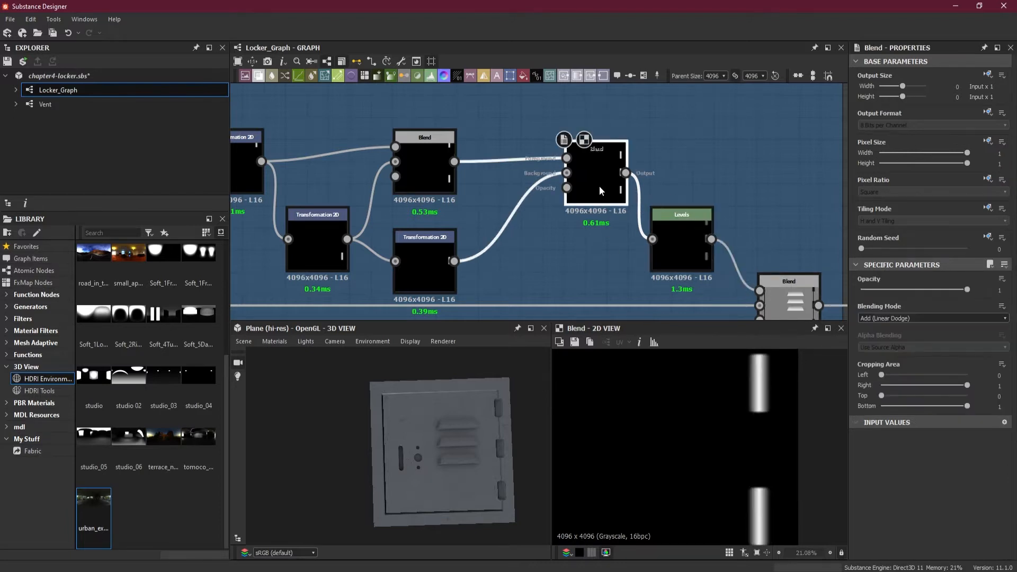
scroll(621, 195, down, 2)
scroll(620, 194, down, 4)
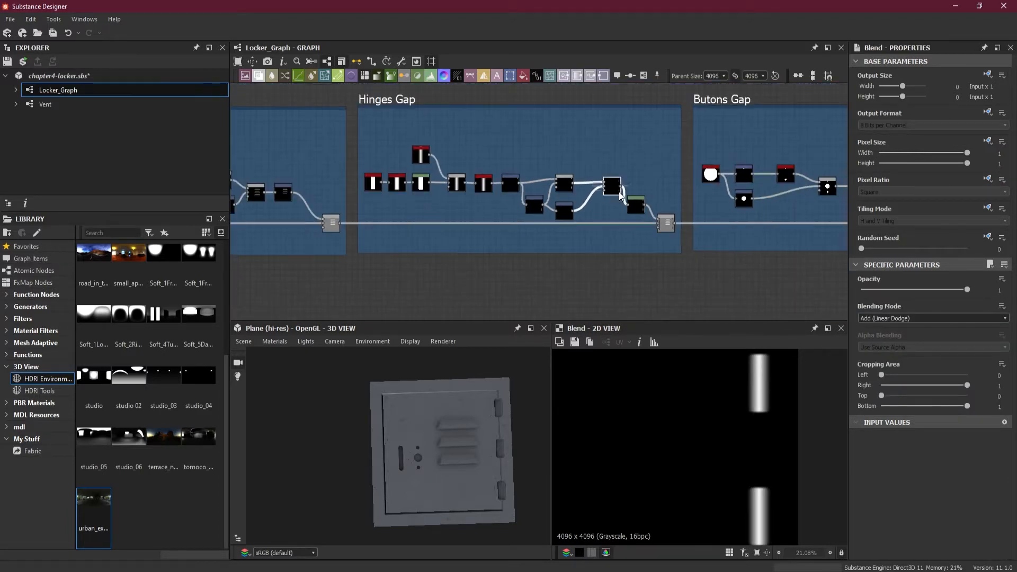
Step: Branch the output of the last hinge-combining Blend in the Hinges Gap frame to a Dot node above the frames
middle_drag(608, 223, 534, 260)
scroll(533, 259, up, 1)
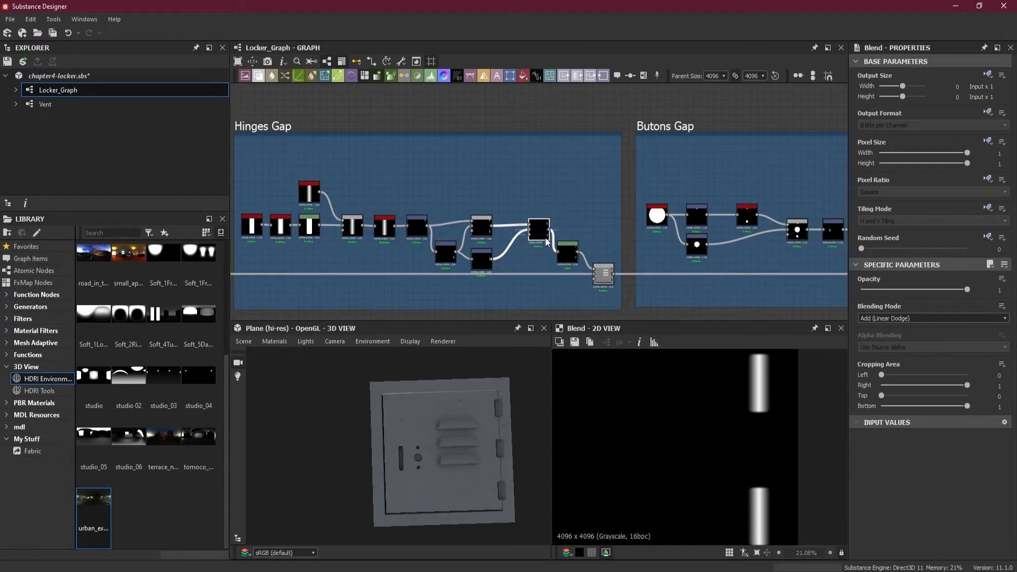
drag(550, 226, 581, 104)
scroll(577, 108, down, 2)
middle_drag(581, 106, 556, 187)
drag(556, 188, 557, 161)
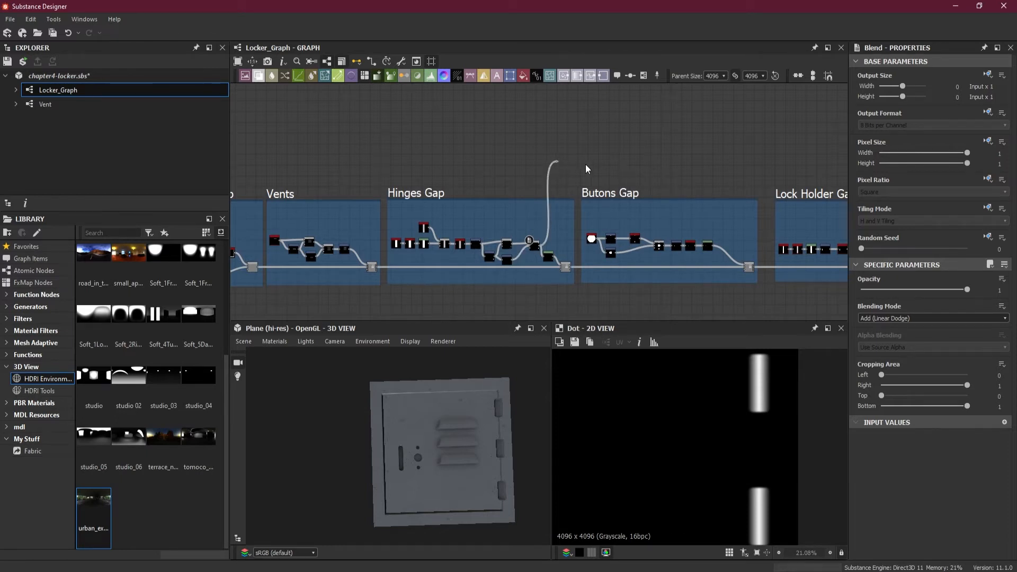
Step: Route the hinge link above the frames past Small Dents and connect it to the new Blend node's foreground input
scroll(563, 163, up, 3)
drag(554, 160, 719, 157)
middle_drag(759, 159, 481, 140)
scroll(758, 141, down, 3)
drag(771, 142, 809, 139)
middle_drag(754, 136, 494, 132)
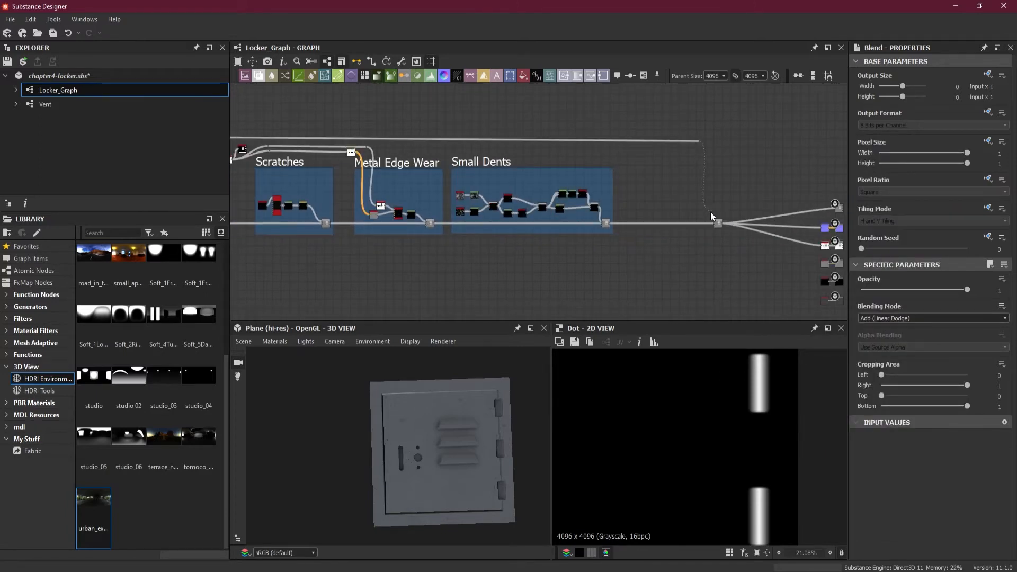
scroll(710, 217, up, 5)
click(736, 244)
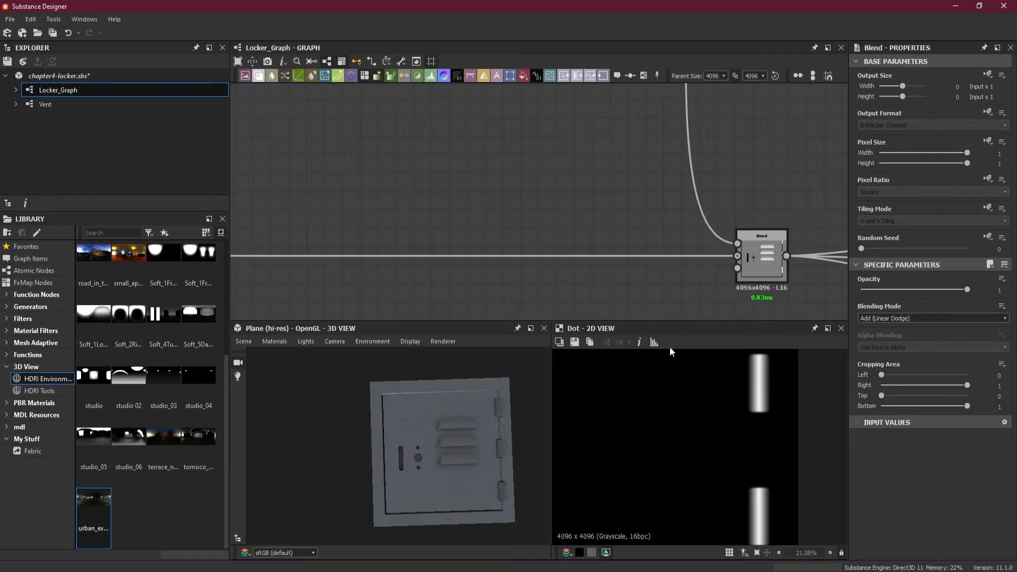
Step: Examine the hinge geometry up close in the 3D view and the hinge mask's gradient in the 2D view
scroll(506, 430, up, 2)
middle_drag(507, 425, 413, 451)
scroll(406, 435, up, 2)
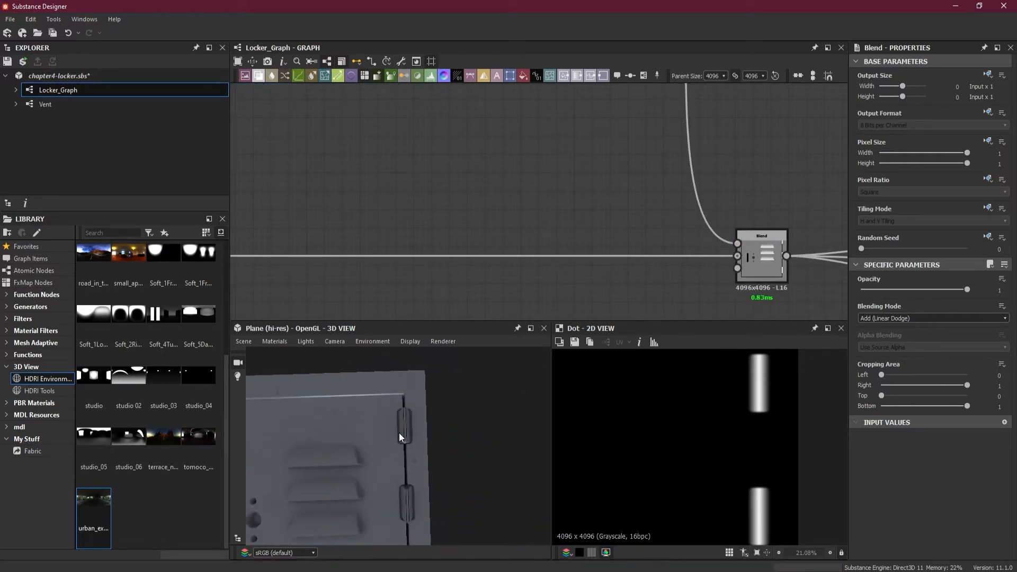
scroll(398, 422, up, 5)
mouse_move(421, 440)
mouse_down()
mouse_move(424, 365)
mouse_move(469, 365)
mouse_move(444, 369)
mouse_move(421, 396)
mouse_move(412, 457)
mouse_move(419, 448)
mouse_up()
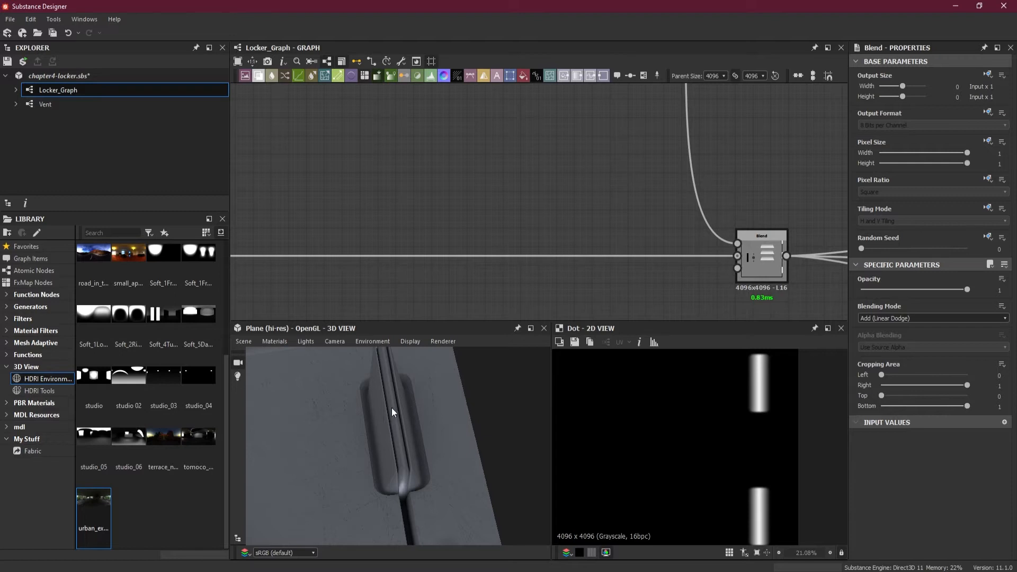
drag(402, 427, 426, 507)
drag(436, 458, 432, 432)
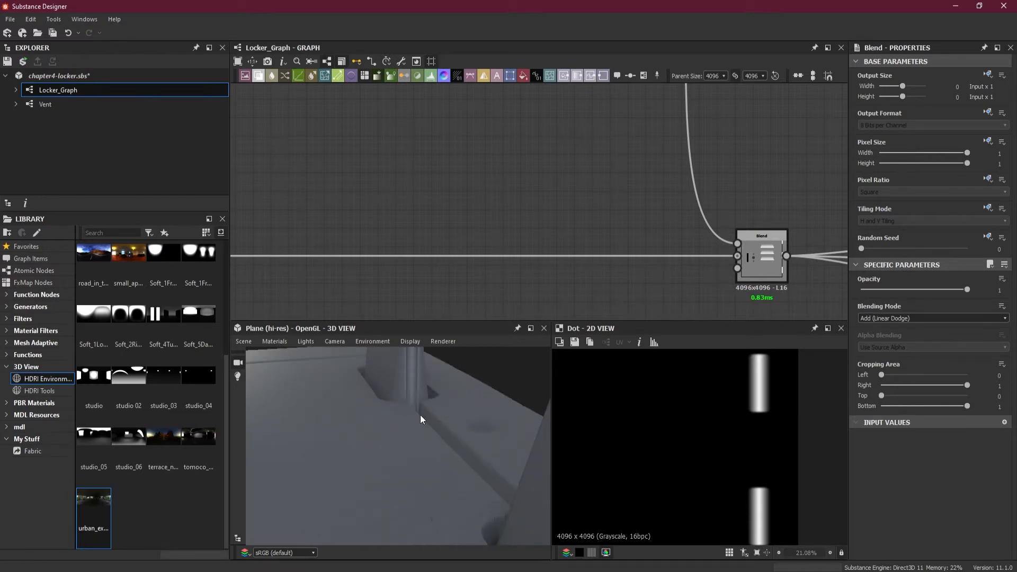
drag(501, 491, 457, 521)
drag(395, 408, 443, 430)
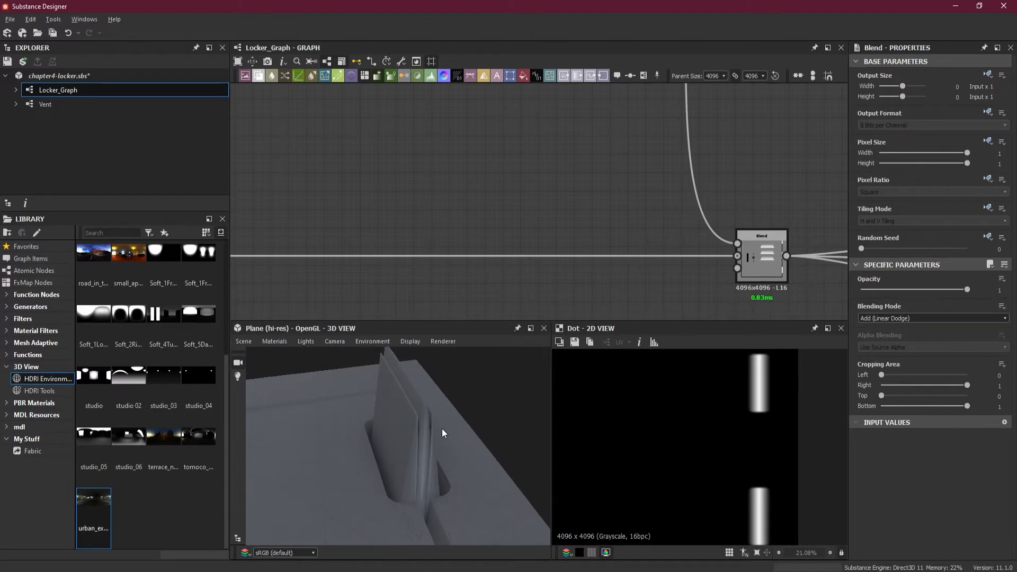
scroll(624, 186, down, 6)
scroll(678, 243, up, 5)
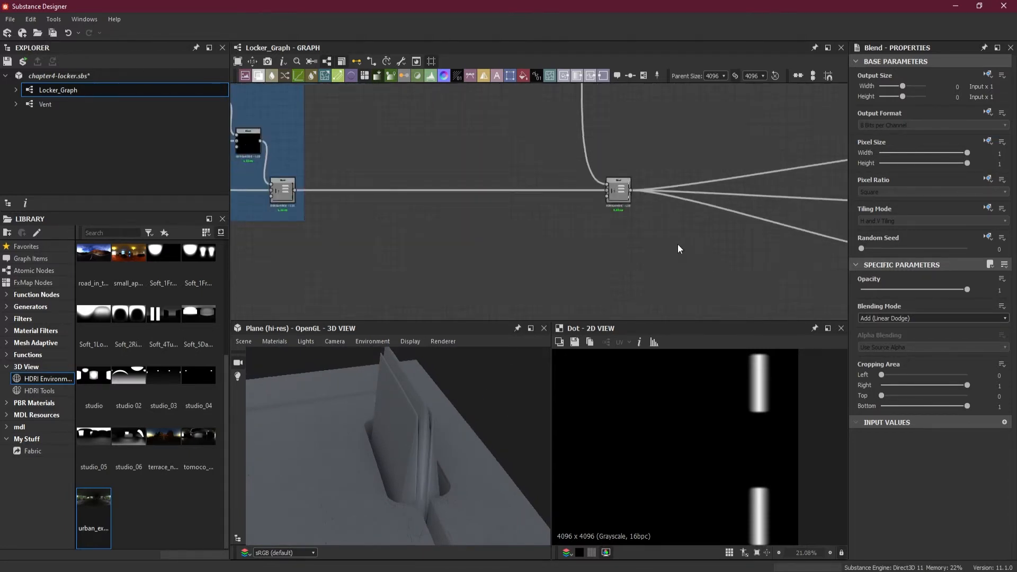
scroll(765, 376, up, 4)
middle_drag(747, 393, 710, 411)
Step: Insert a Levels node on the hinge link and place it just before the final Blend node
middle_drag(479, 153, 573, 293)
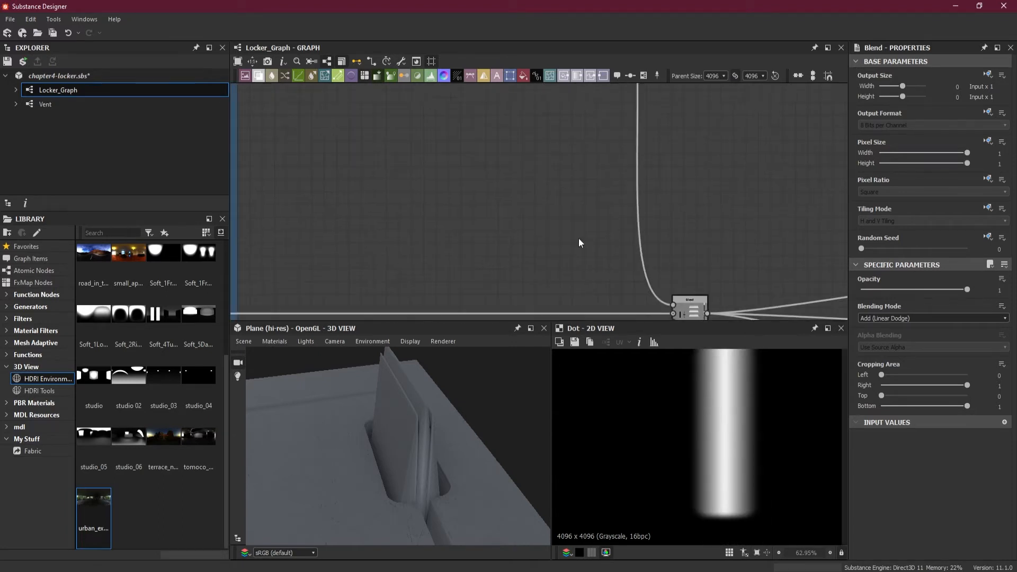
scroll(572, 222, down, 4)
middle_drag(561, 195, 562, 193)
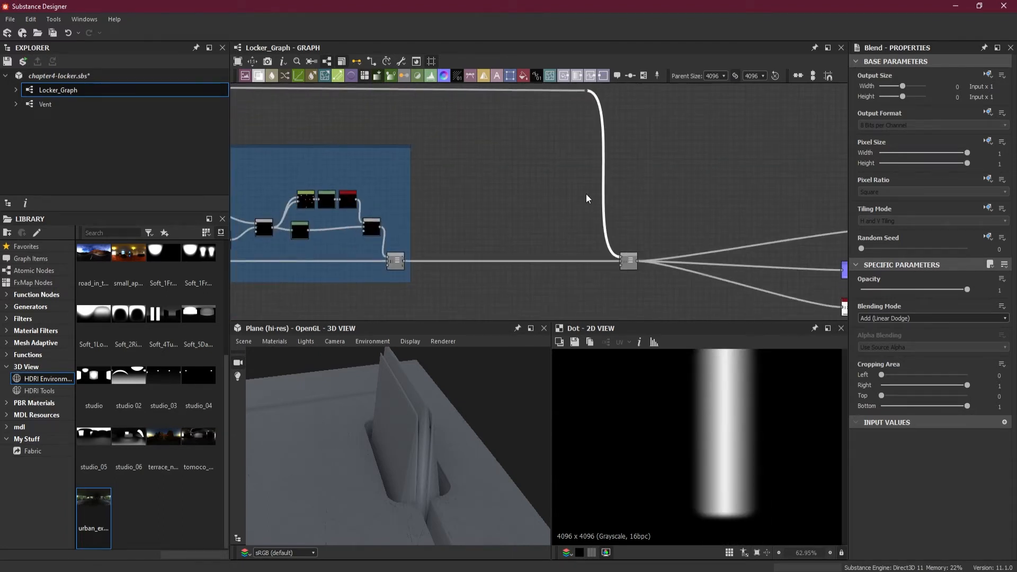
key(space)
click(651, 303)
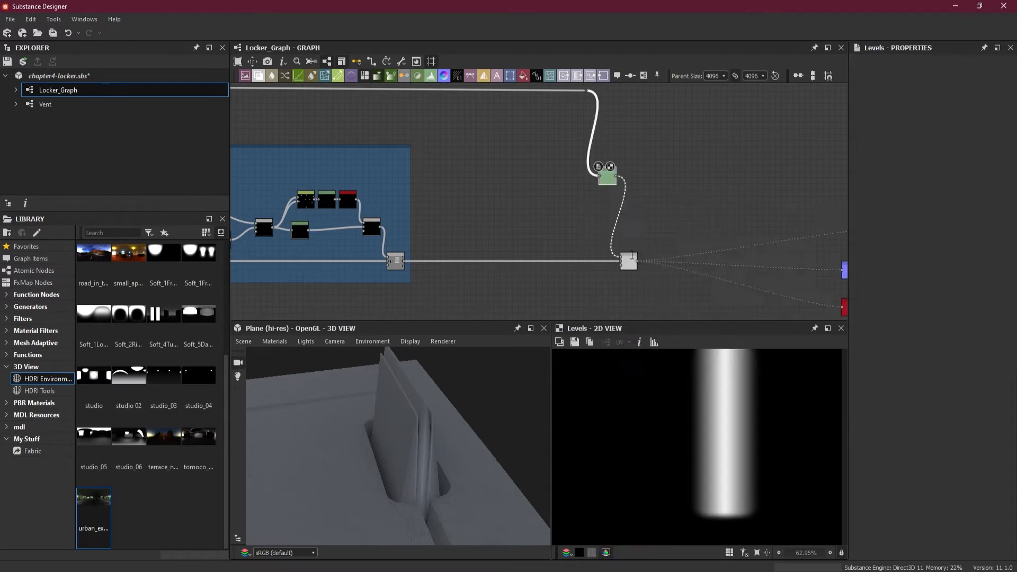
drag(603, 179, 583, 249)
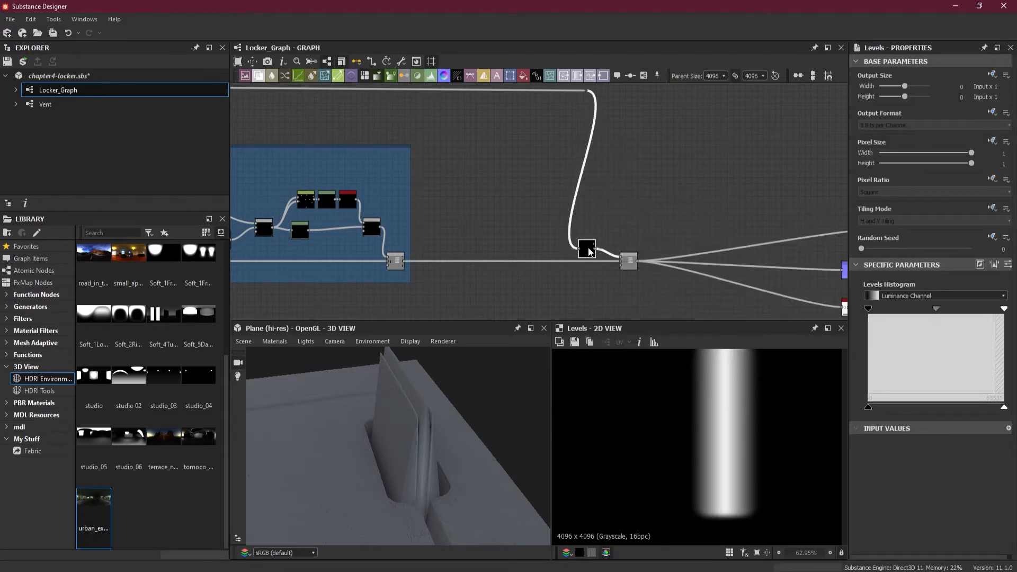
scroll(585, 248, up, 5)
scroll(567, 237, up, 1)
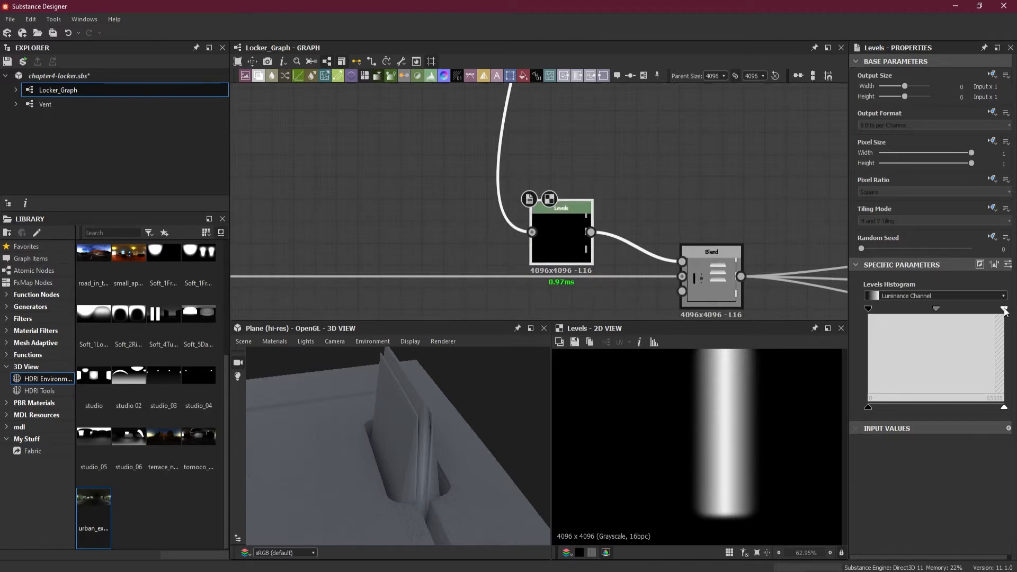
Step: Try different input black, output white and output black levels on the hinge Levels node
drag(868, 311, 822, 304)
mouse_move(1005, 411)
mouse_down()
mouse_move(976, 409)
mouse_move(1007, 415)
mouse_up()
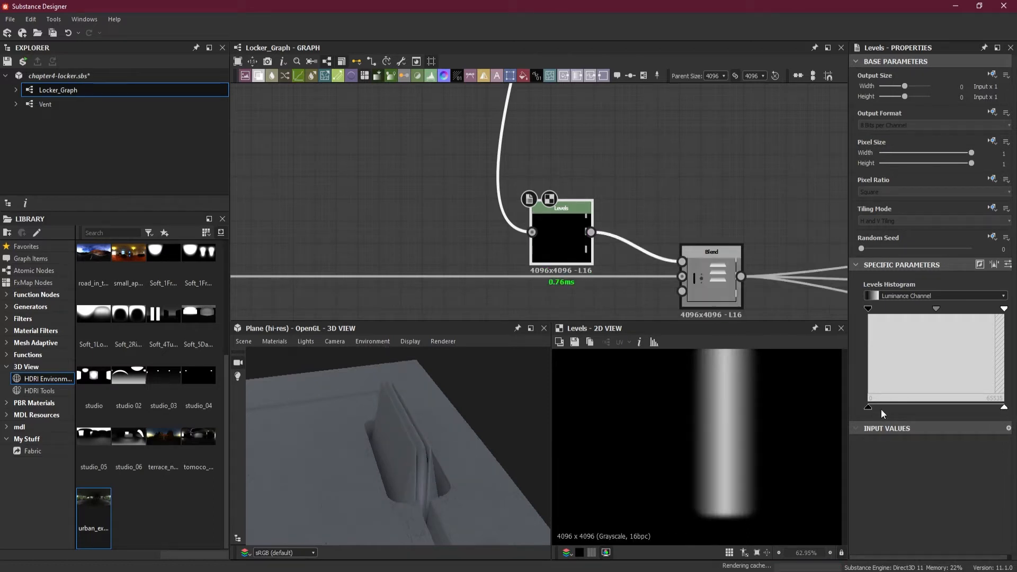
drag(868, 408, 838, 408)
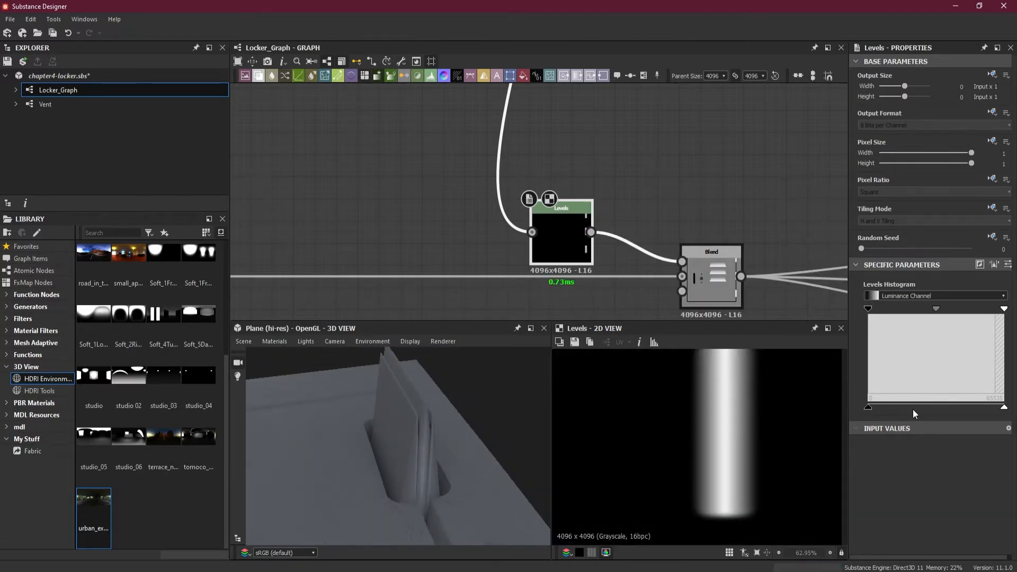
Step: Brighten the midtones on the hinge Levels node and lower its output white level to about two thirds of the range
mouse_move(935, 308)
mouse_down()
mouse_move(918, 310)
mouse_move(930, 313)
mouse_up()
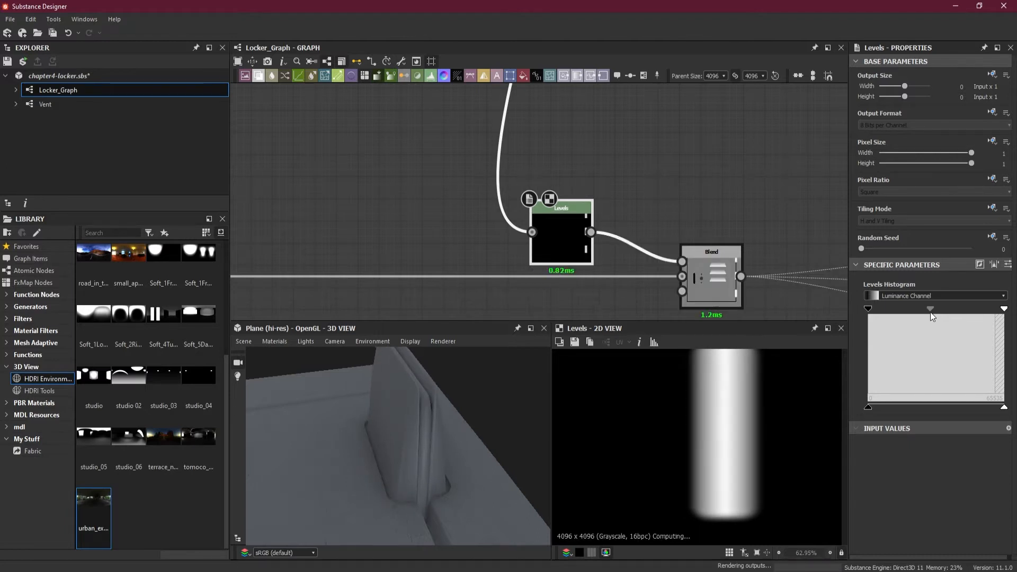
mouse_move(1004, 311)
mouse_down()
mouse_move(981, 308)
mouse_move(1005, 308)
mouse_up()
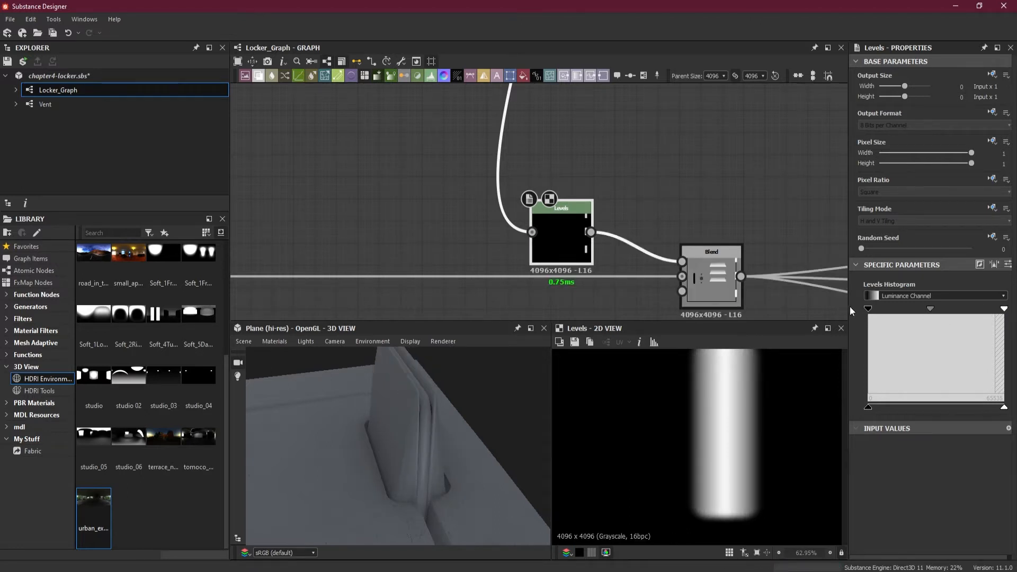
drag(868, 309, 835, 307)
drag(1002, 411, 957, 410)
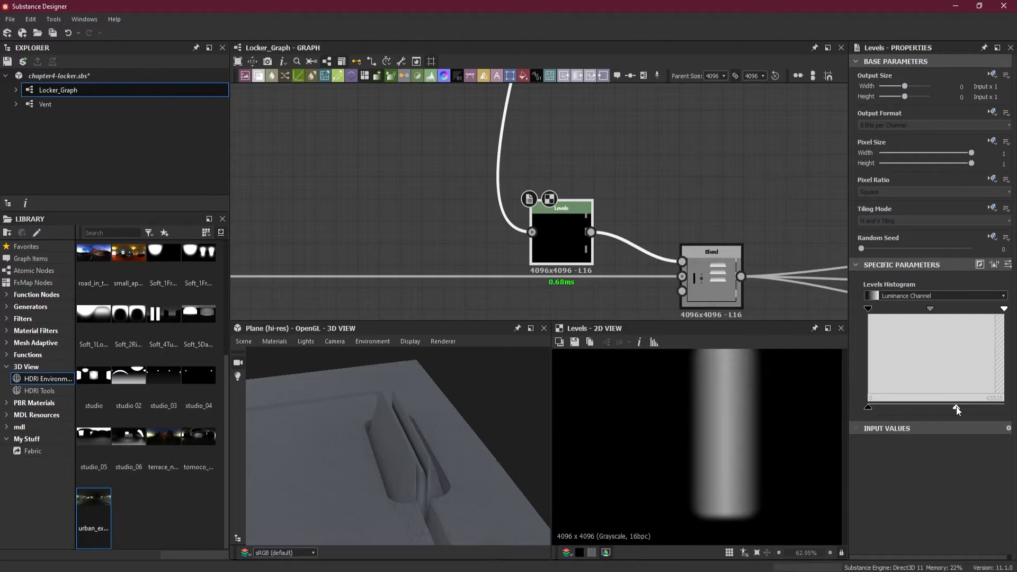
drag(930, 308, 919, 309)
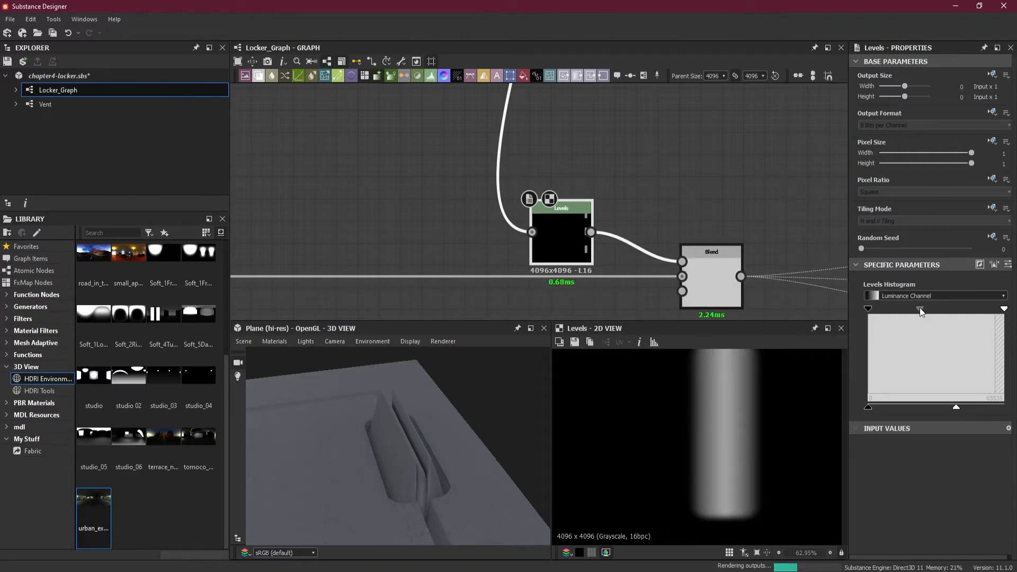
Step: Try darker midtones and a slightly lowered input white level on the hinge Levels node
drag(920, 308, 931, 308)
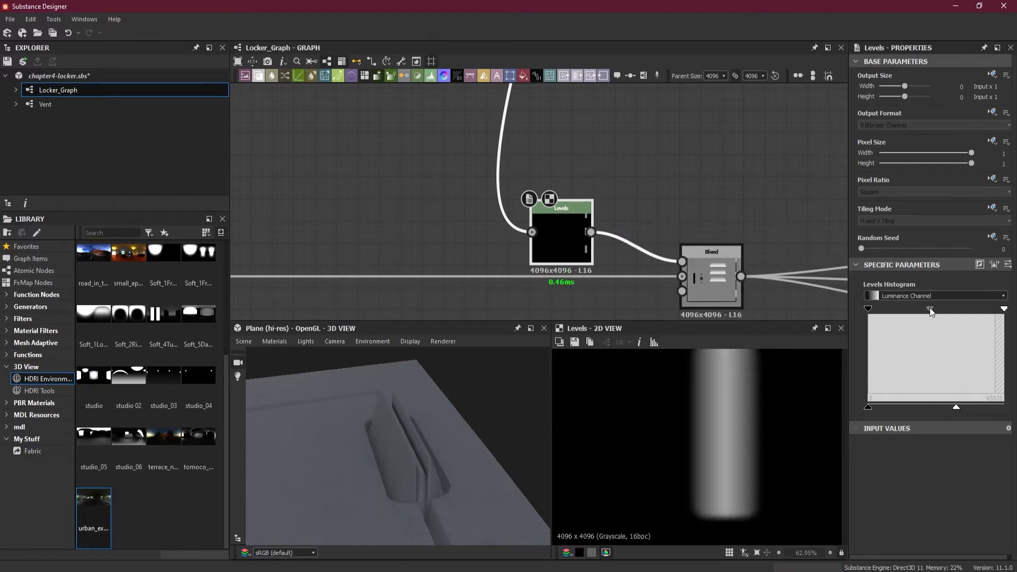
drag(929, 308, 928, 309)
drag(1004, 310, 999, 310)
drag(999, 312, 996, 314)
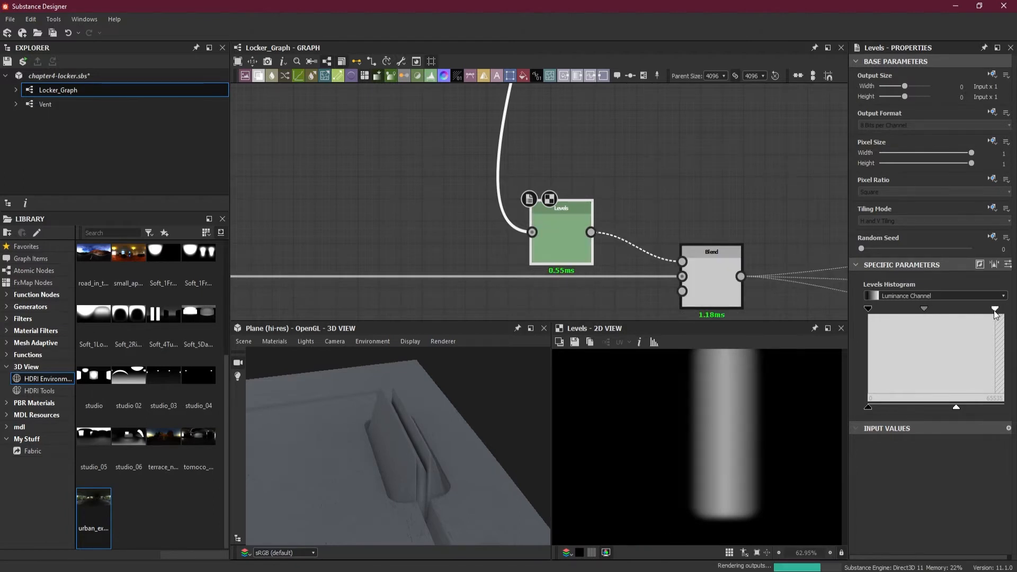
drag(995, 313, 1000, 313)
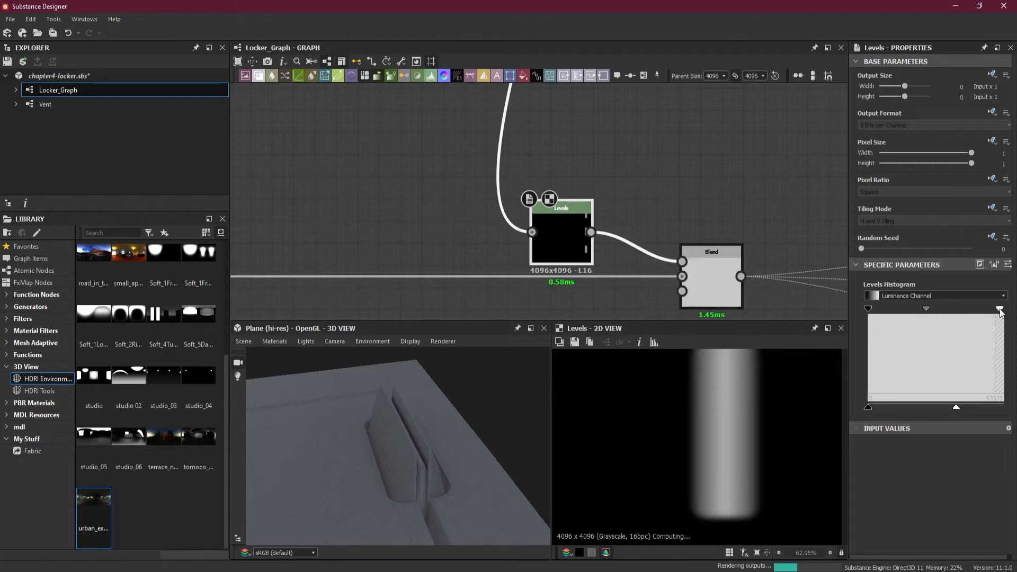
Step: Try a raised input black and different output white levels on the hinge Levels node, and restore the full input range
drag(869, 313, 883, 314)
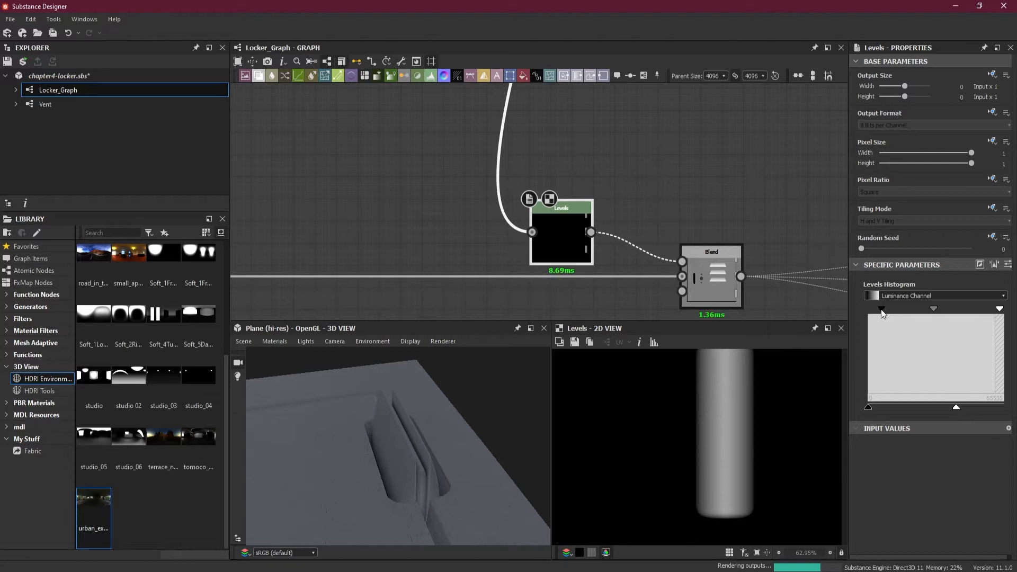
drag(956, 407, 945, 410)
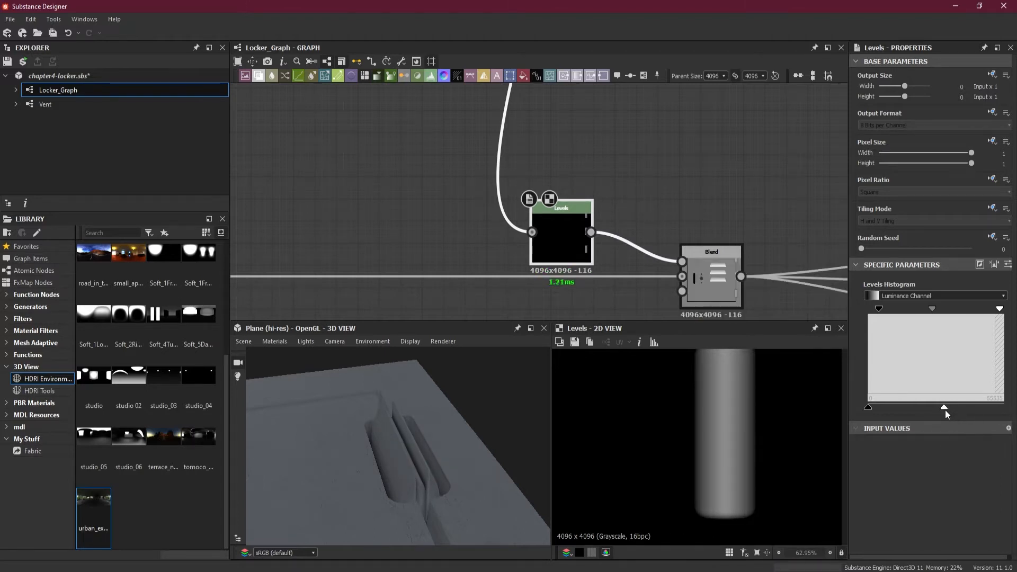
drag(946, 410, 959, 411)
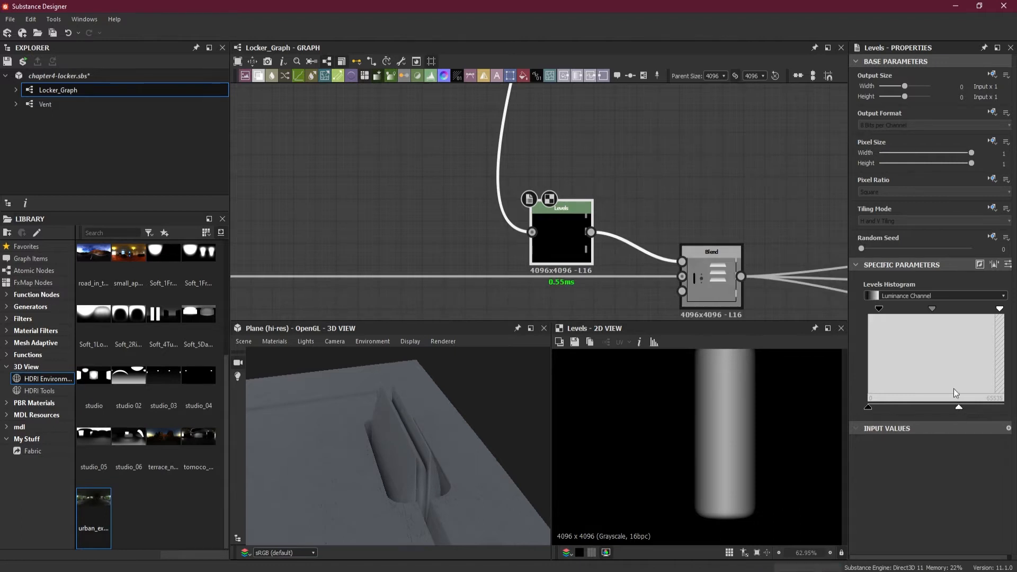
drag(881, 311, 867, 313)
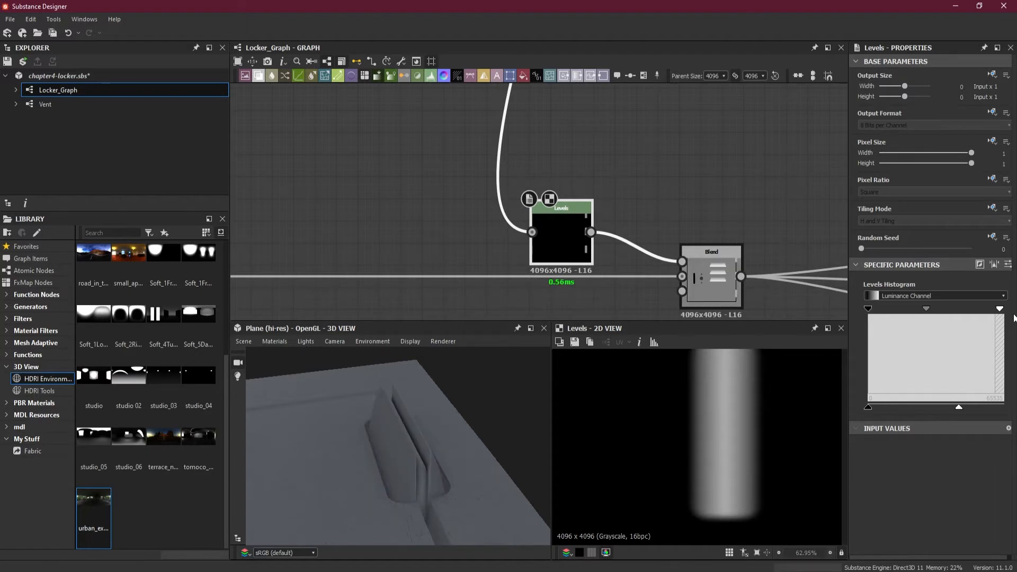
mouse_move(1000, 312)
mouse_down()
mouse_move(955, 313)
mouse_move(1007, 313)
mouse_up()
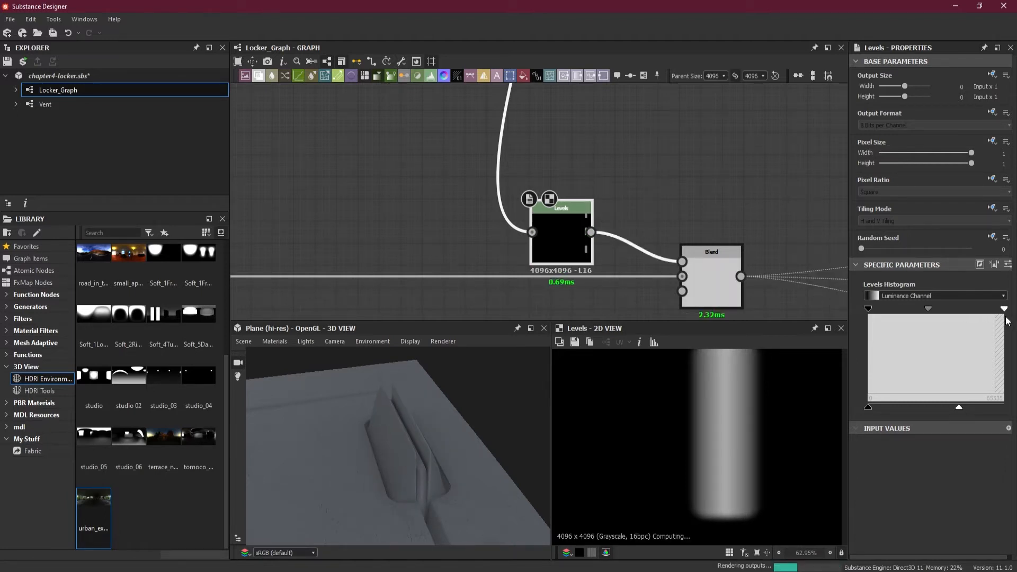
Step: Brighten the hinge Levels midtones, raise input black slightly, and lower output white to just over half of the range
drag(929, 308, 908, 310)
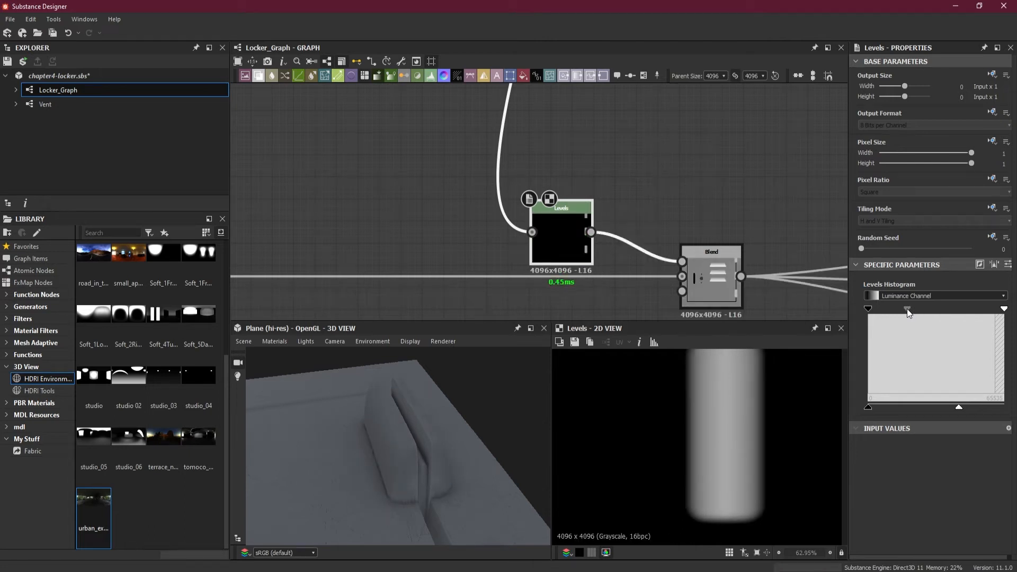
drag(871, 312, 872, 309)
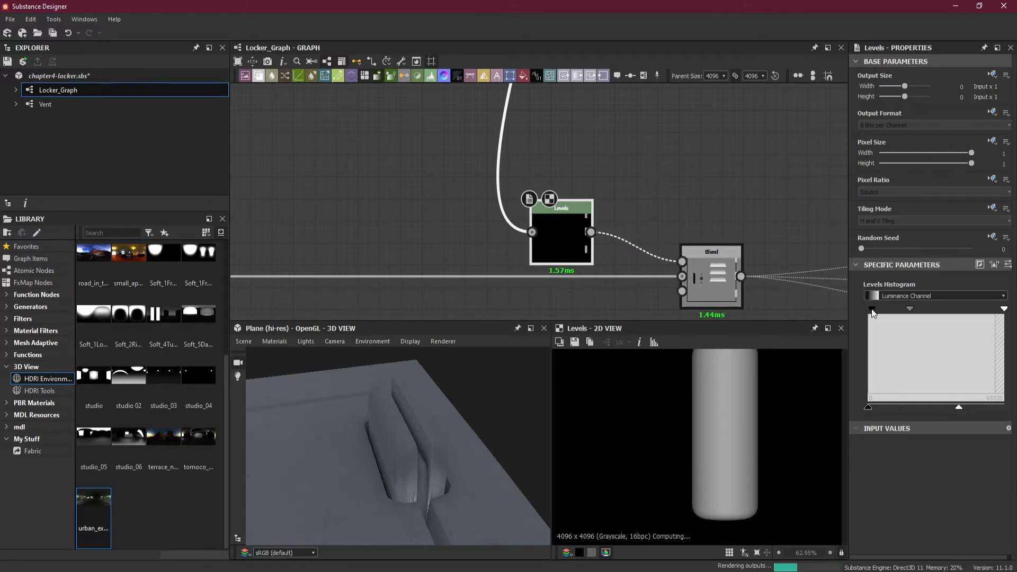
drag(956, 409, 946, 409)
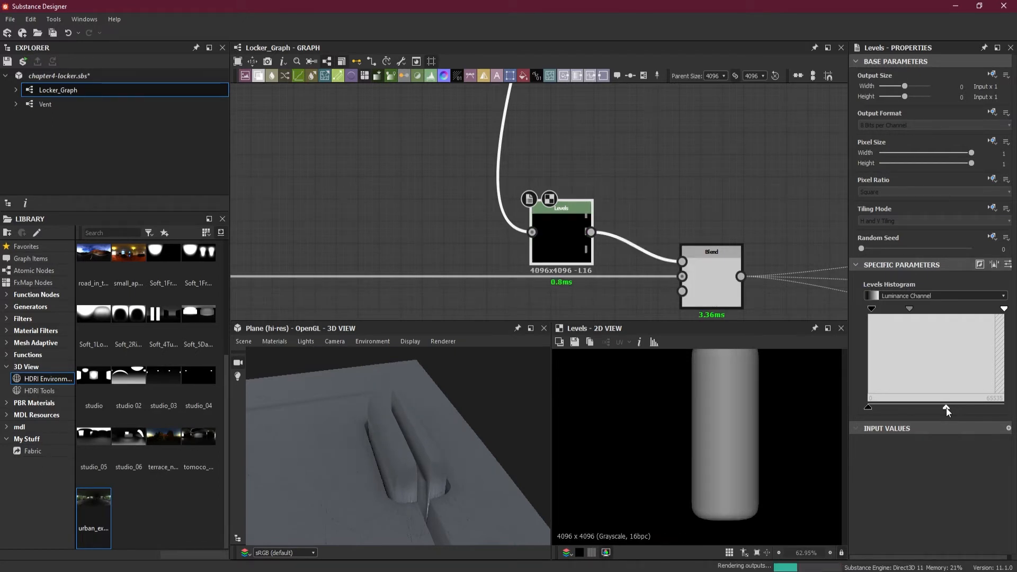
drag(426, 422, 418, 487)
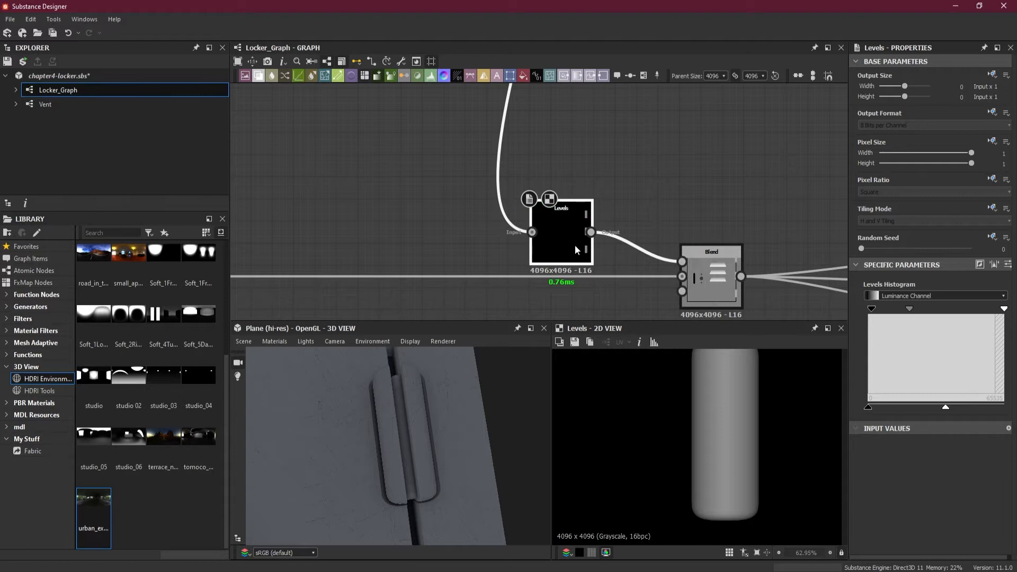
Step: Examine the hinge mask nodes and trace the graph back to the opacity input of the Blend that subtracts the blurred edge outline
scroll(588, 255, up, 5)
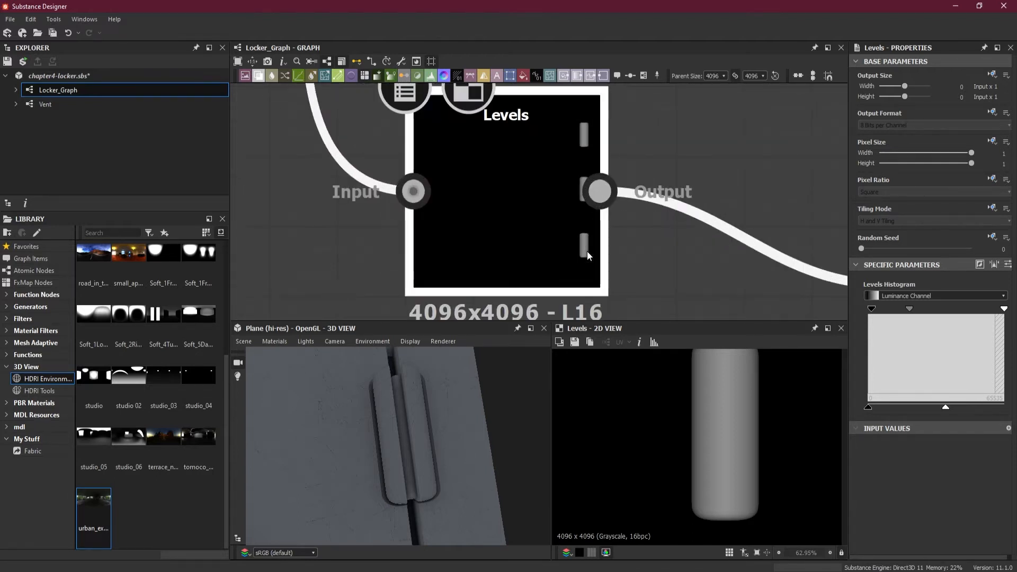
scroll(587, 251, down, 12)
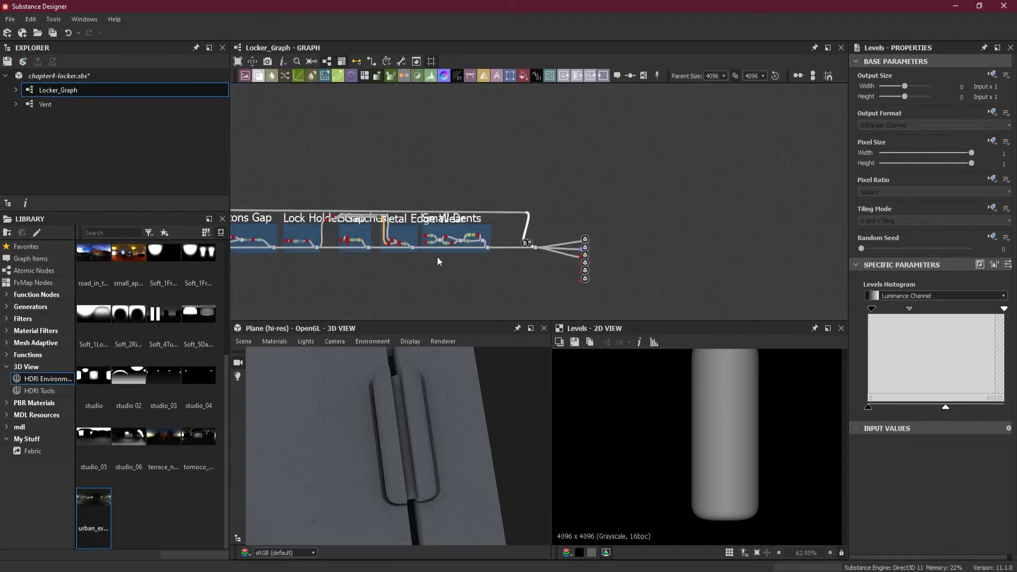
middle_drag(479, 257, 744, 254)
middle_drag(415, 262, 523, 246)
scroll(551, 214, up, 12)
scroll(609, 197, up, 2)
scroll(641, 227, down, 3)
middle_drag(703, 229, 621, 208)
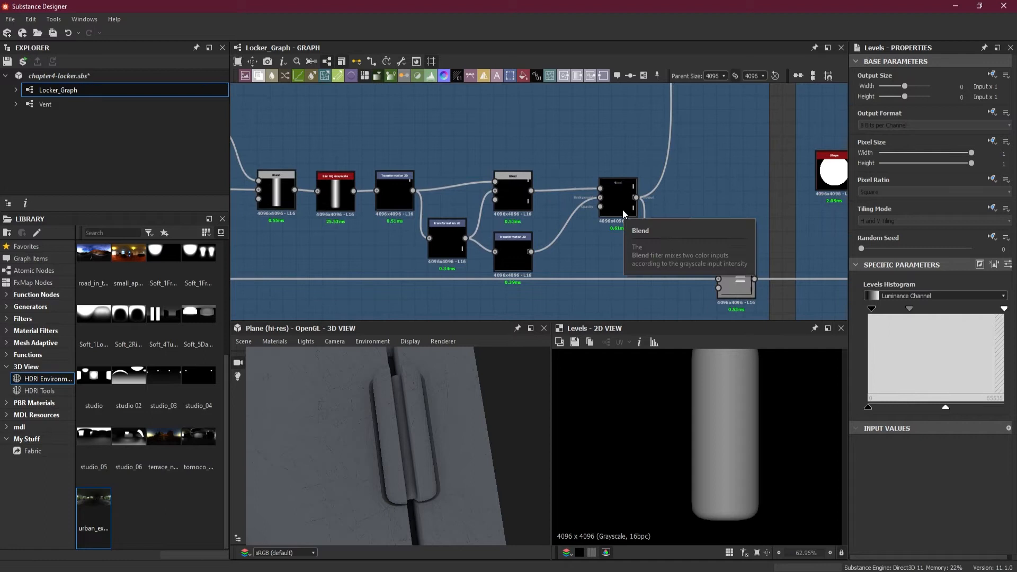
scroll(623, 212, up, 4)
scroll(625, 222, down, 3)
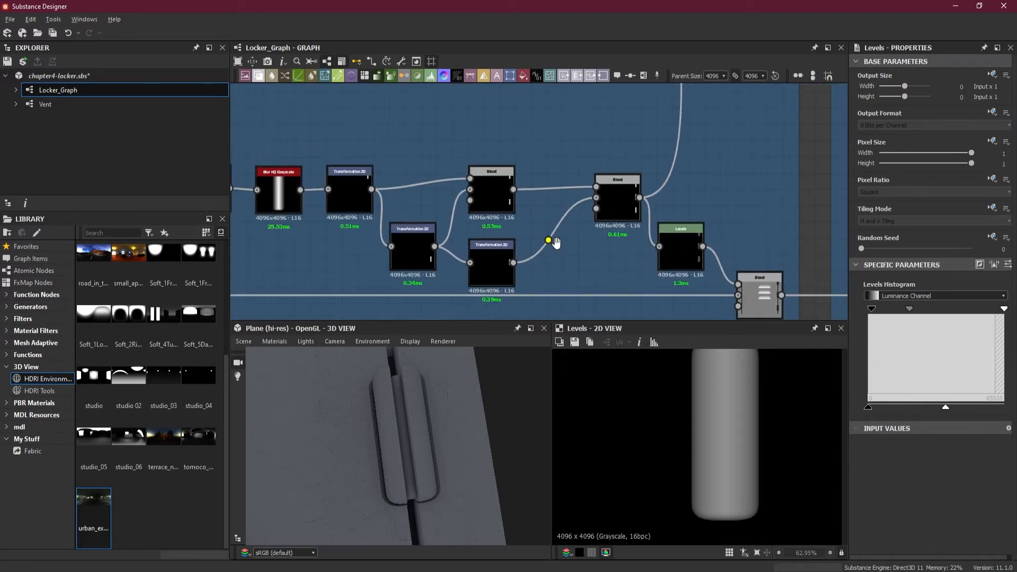
middle_drag(553, 242, 717, 220)
middle_drag(516, 233, 730, 228)
middle_drag(470, 245, 713, 210)
middle_drag(446, 220, 695, 225)
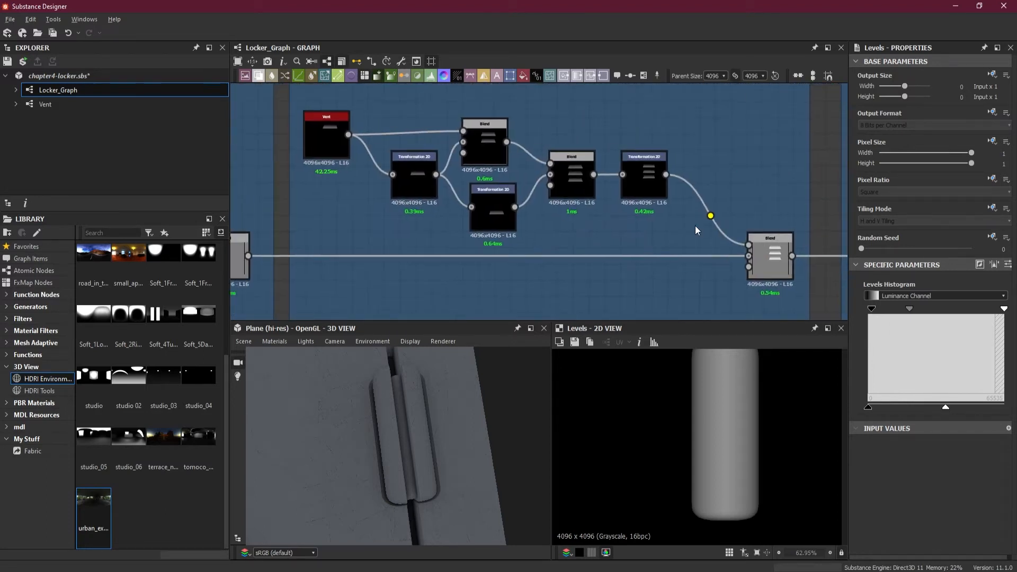
scroll(668, 232, down, 3)
scroll(617, 223, up, 3)
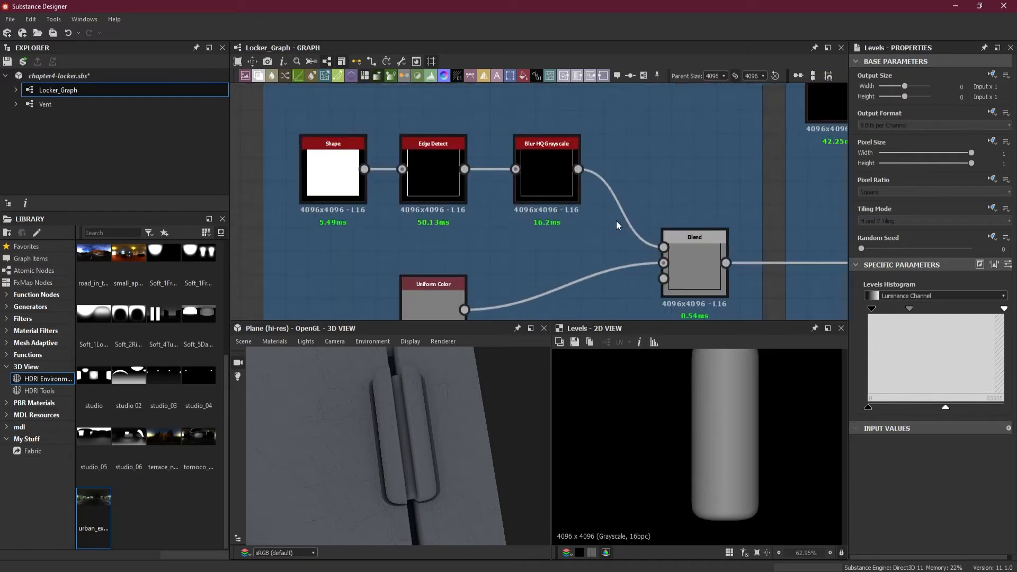
scroll(625, 238, up, 3)
middle_drag(635, 263, 617, 183)
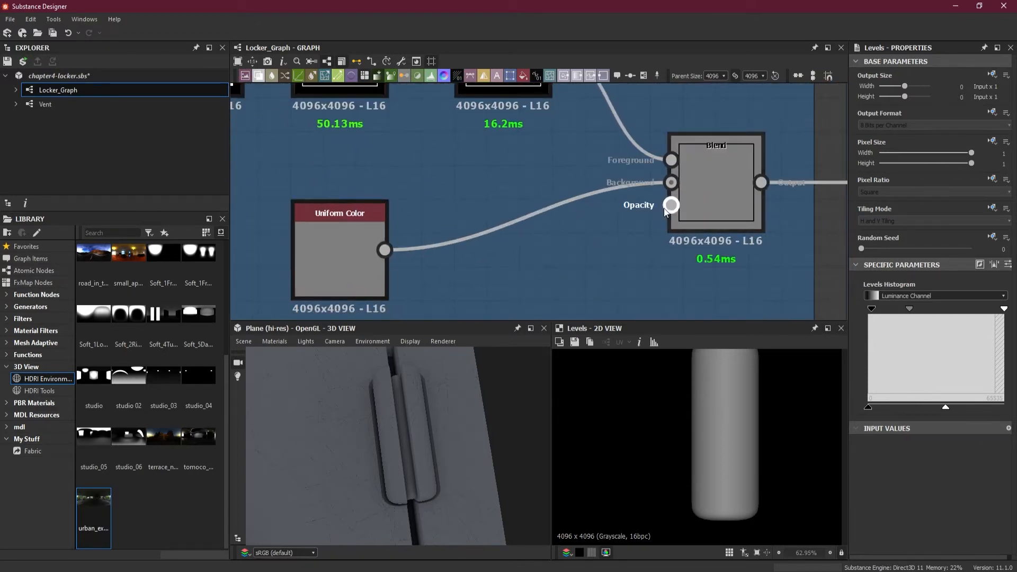
scroll(682, 211, down, 4)
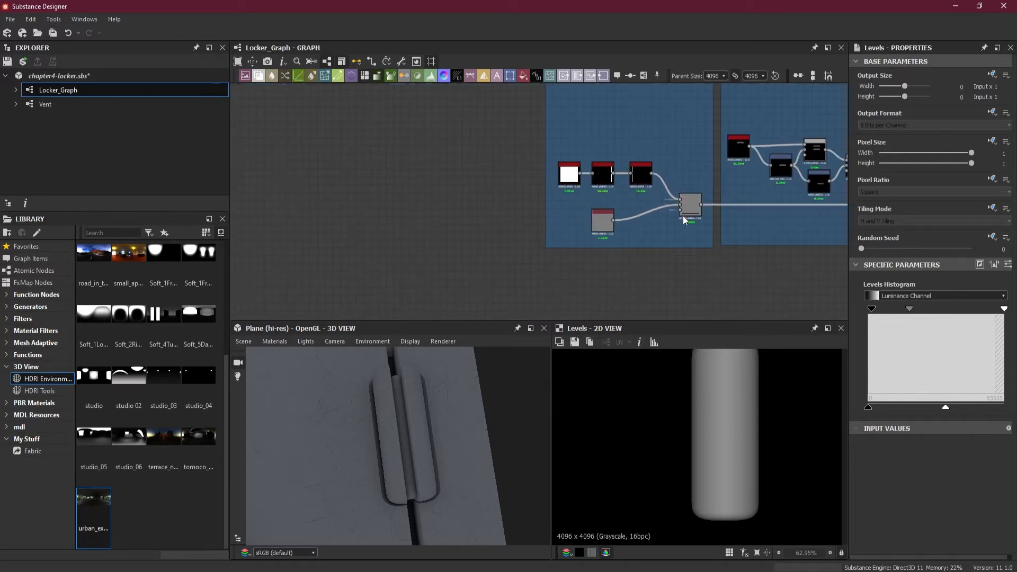
Step: Connect the final hinge mask Blend to the opacity input of the edge outline's Subtract Blend, routing the link through a Dot node below the frames
scroll(692, 213, down, 2)
middle_drag(773, 193, 636, 214)
scroll(630, 207, up, 6)
middle_drag(716, 233, 524, 216)
scroll(686, 179, up, 3)
scroll(687, 177, down, 3)
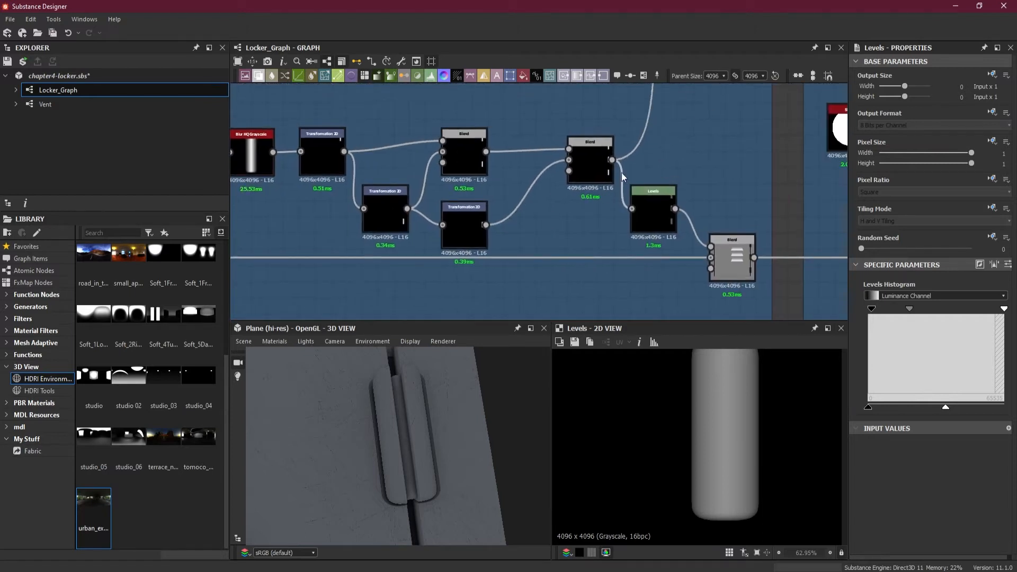
scroll(609, 279, down, 5)
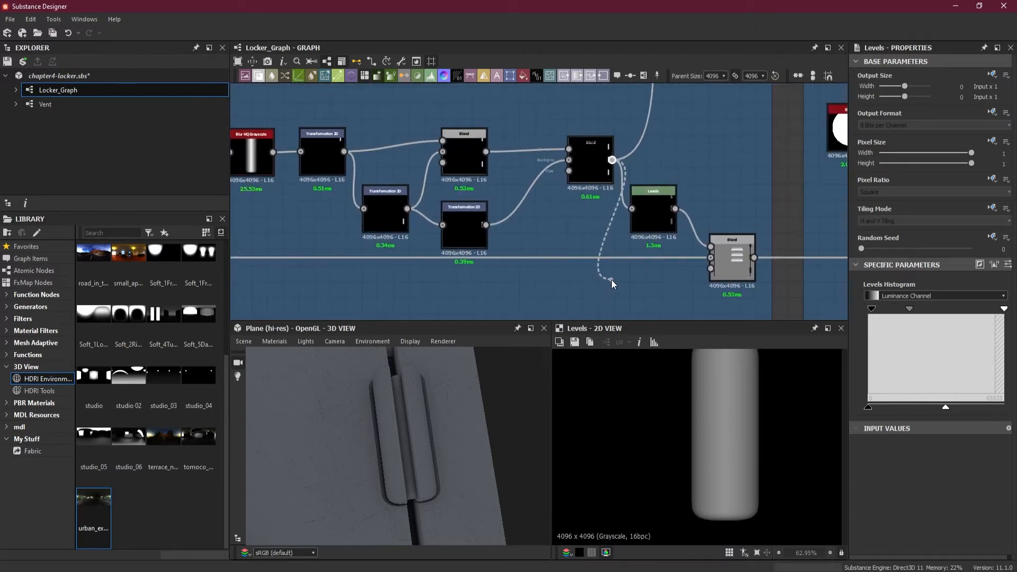
middle_drag(611, 277, 724, 214)
drag(724, 213, 366, 182)
scroll(337, 249, up, 3)
scroll(355, 199, up, 3)
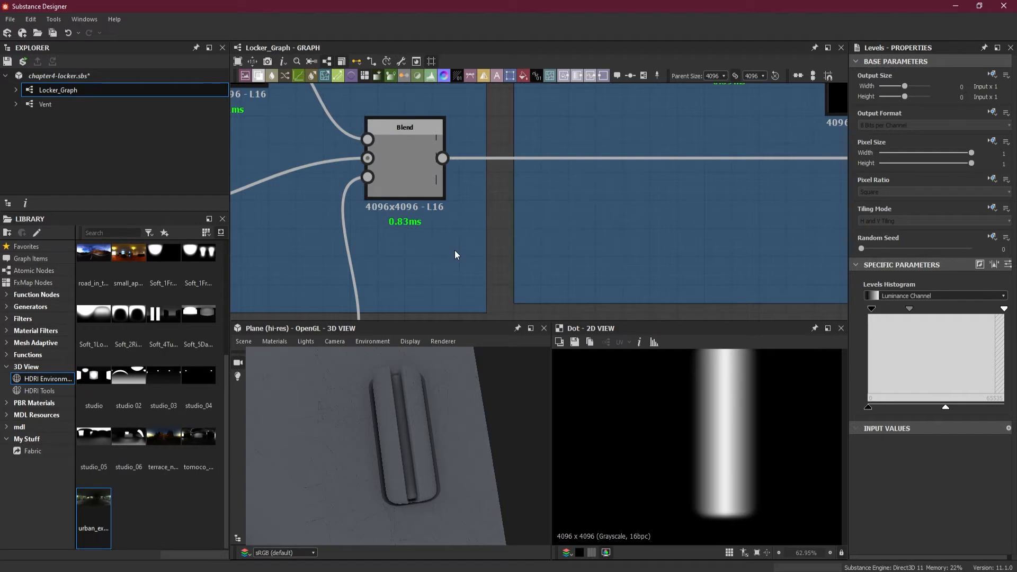
scroll(409, 281, down, 6)
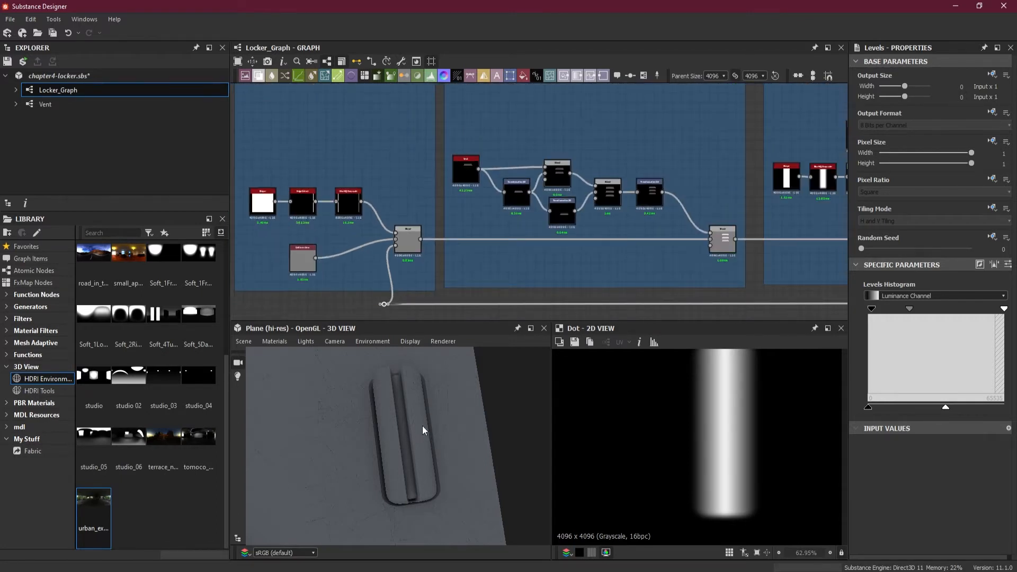
scroll(381, 308, up, 4)
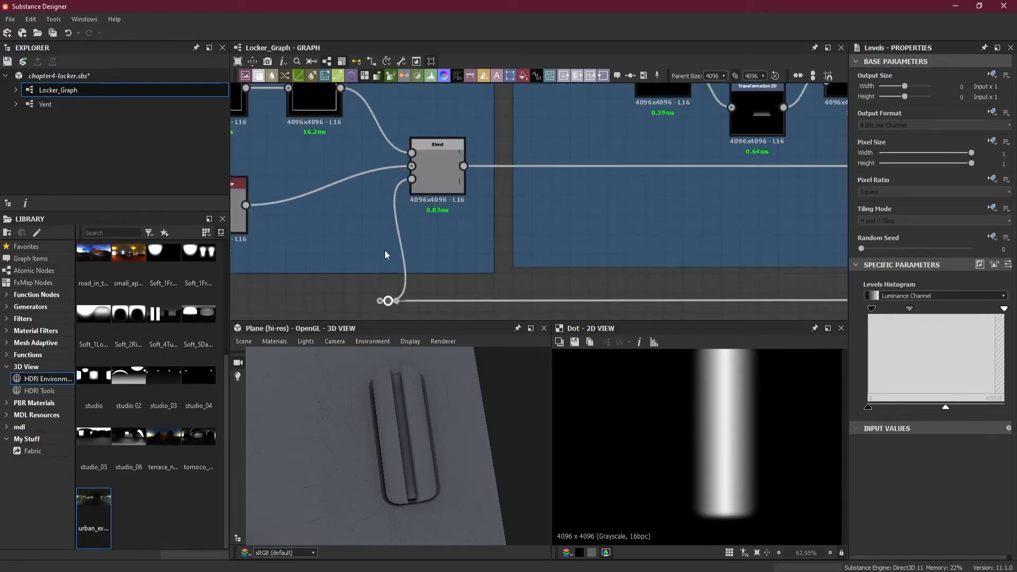
Step: Inspect the edge outline Blend's output around the hinges in the 2D view
drag(494, 284, 517, 312)
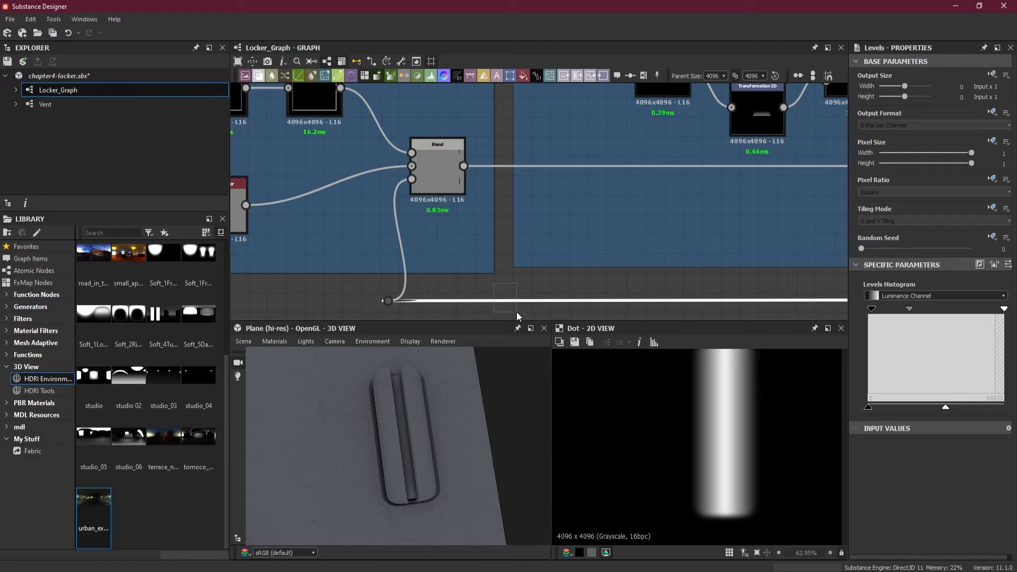
key(space)
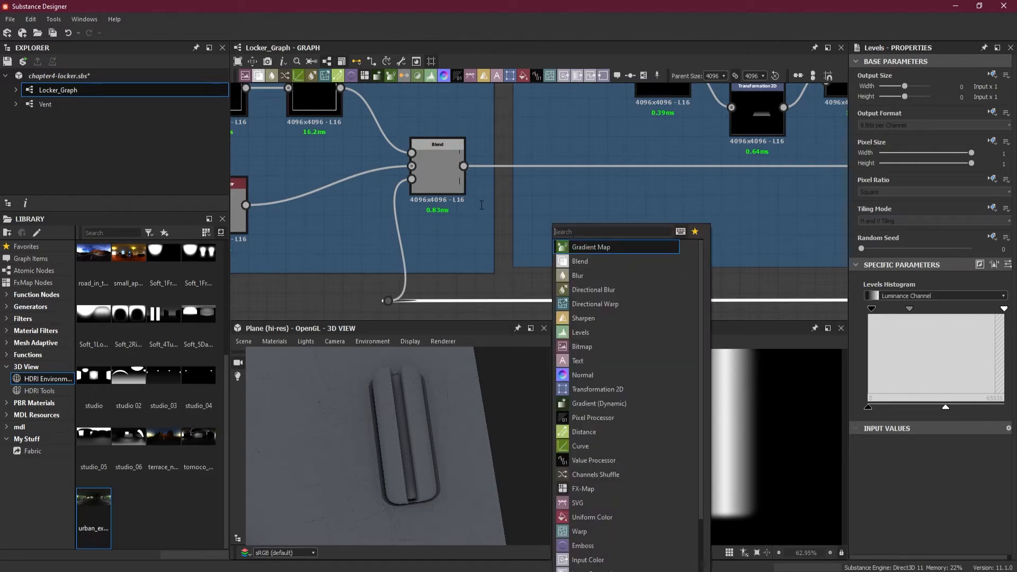
click(444, 176)
scroll(647, 425, down, 8)
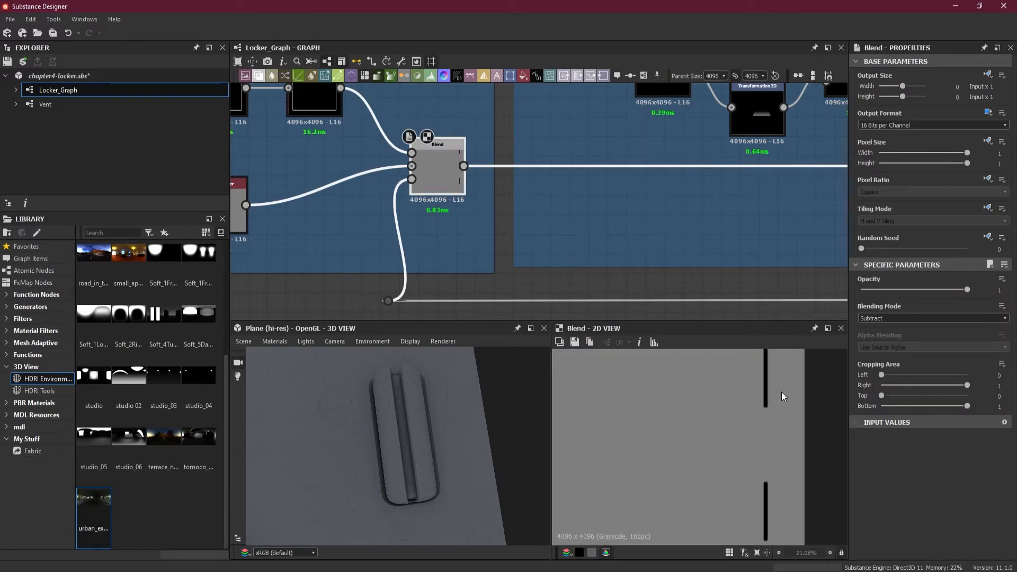
scroll(780, 392, up, 4)
Step: Insert an Invert Grayscale node on the hinge mask link that feeds the edge outline Blend's opacity
drag(496, 275, 523, 317)
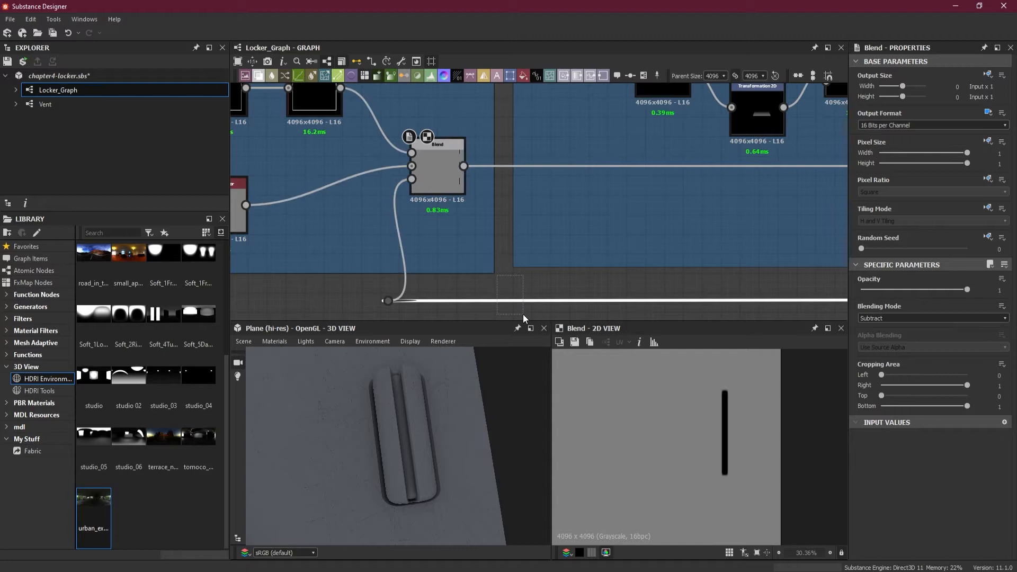
key(space)
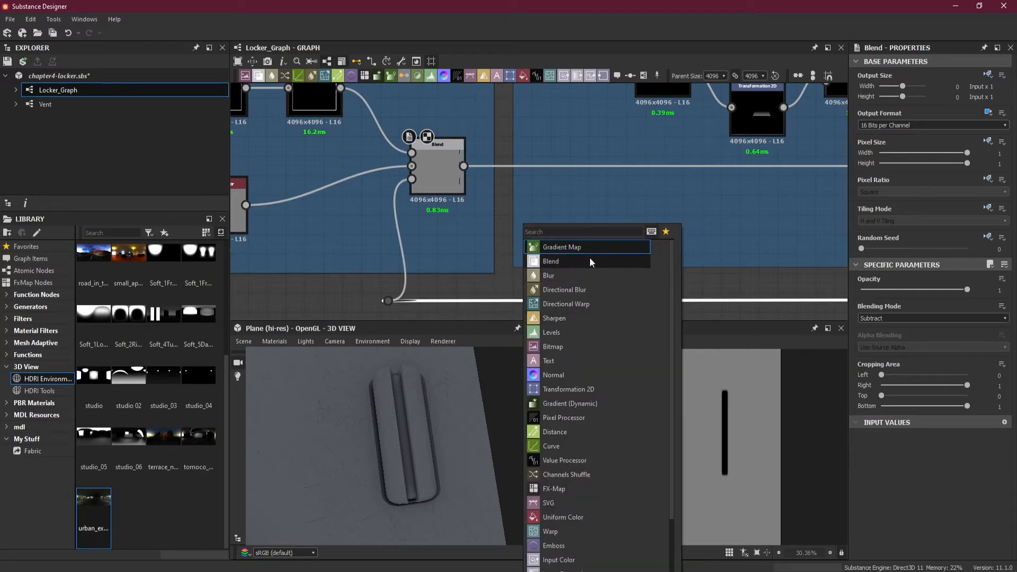
text(inv)
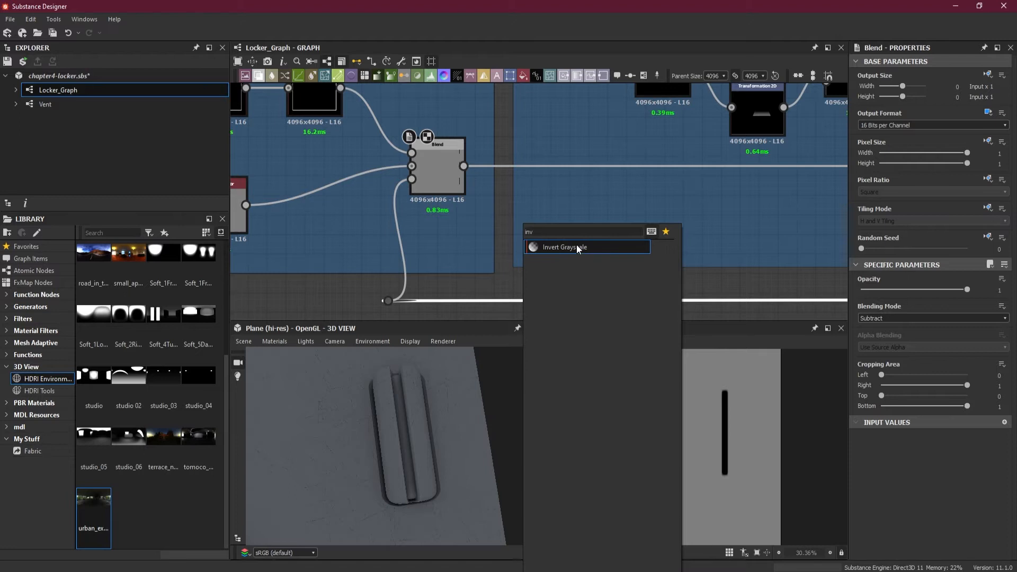
click(577, 248)
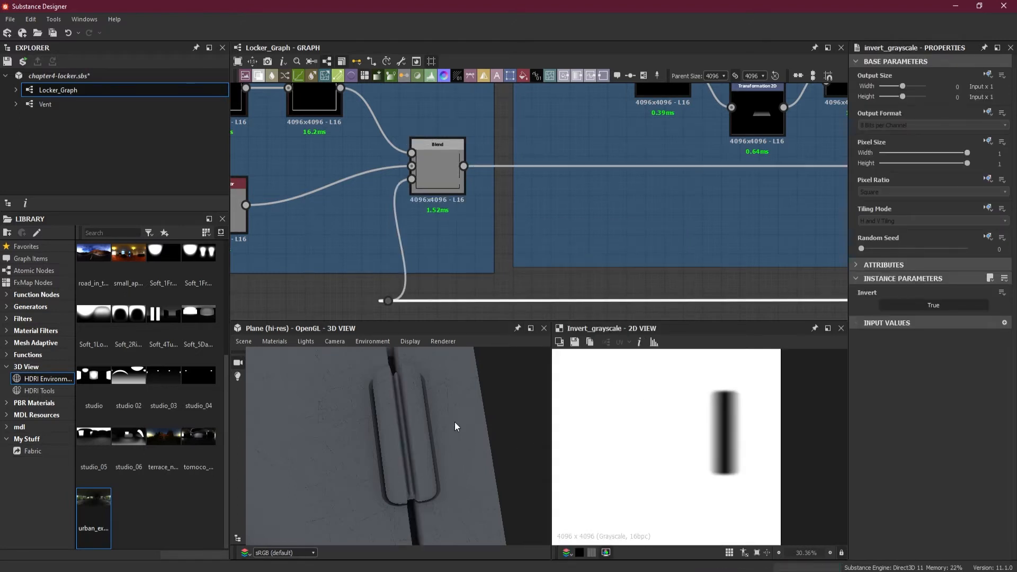
mouse_move(436, 459)
mouse_down()
mouse_move(427, 402)
mouse_move(431, 448)
mouse_move(443, 450)
mouse_move(440, 417)
mouse_move(431, 447)
mouse_up()
scroll(546, 285, down, 4)
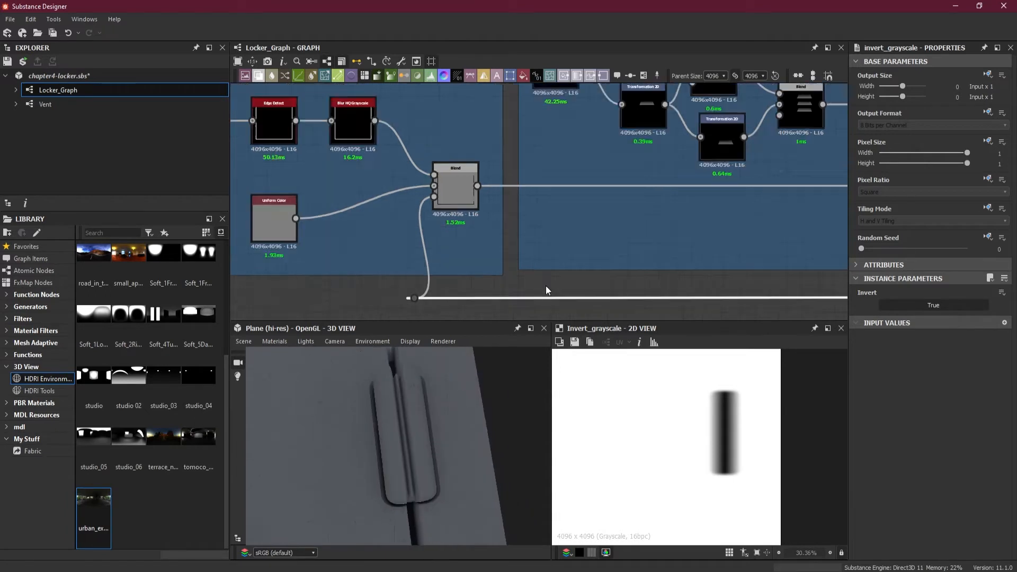
Step: Compare the edge outline Blend's output with the inverted hinge mask in the 2D view
click(485, 224)
scroll(729, 415, up, 2)
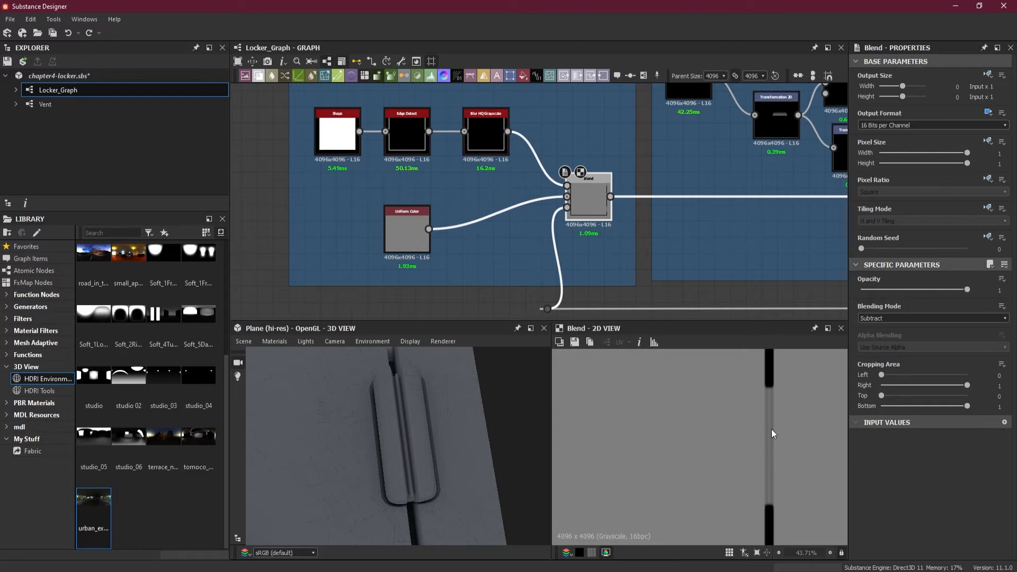
double_click(548, 308)
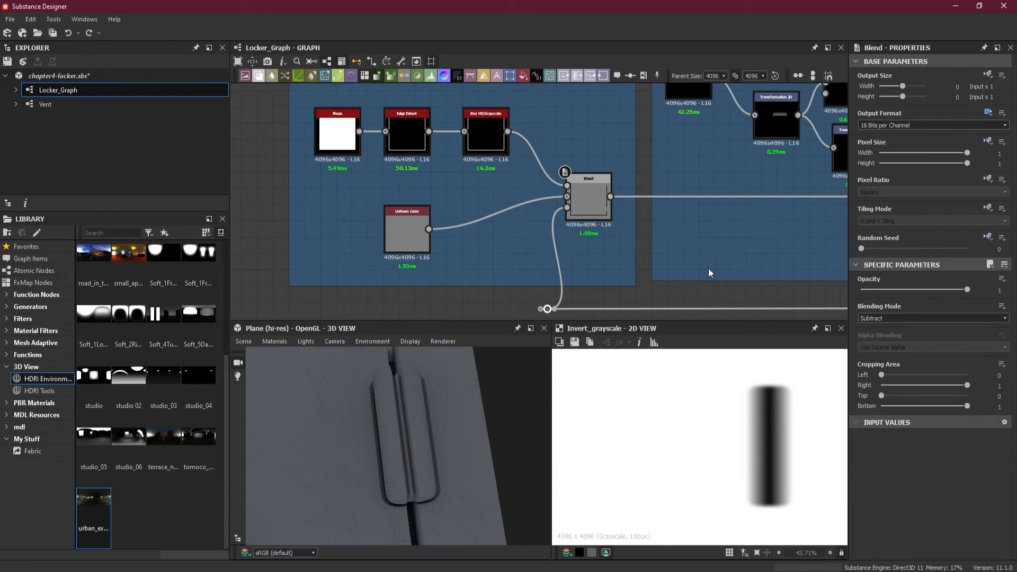
Step: Inspect the outputs of the final hinge mask Blend and its Transformation 2D input in the 2D view
scroll(708, 268, down, 3)
middle_drag(769, 262, 424, 269)
middle_drag(725, 270, 559, 238)
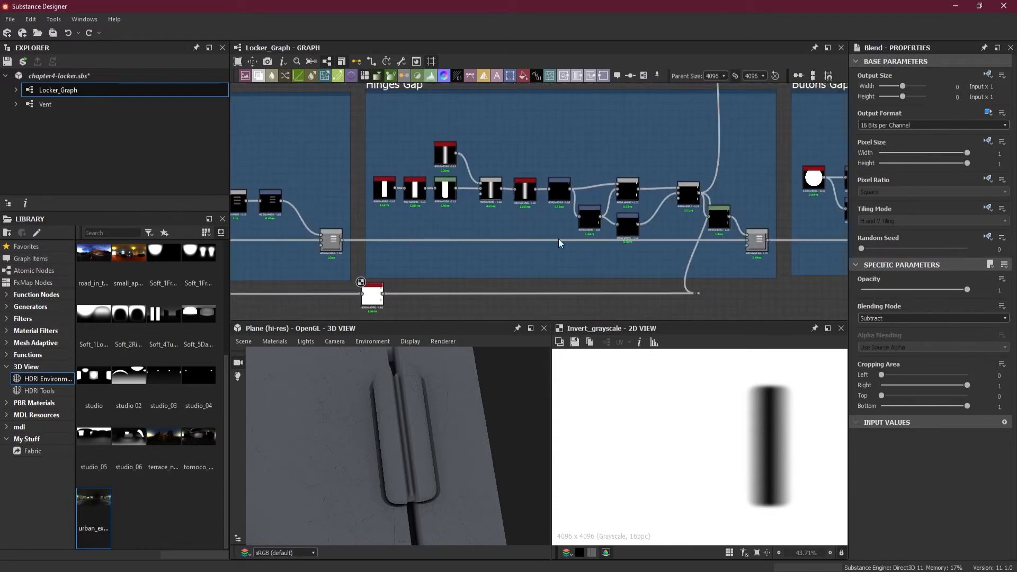
scroll(672, 223, up, 5)
scroll(743, 208, up, 2)
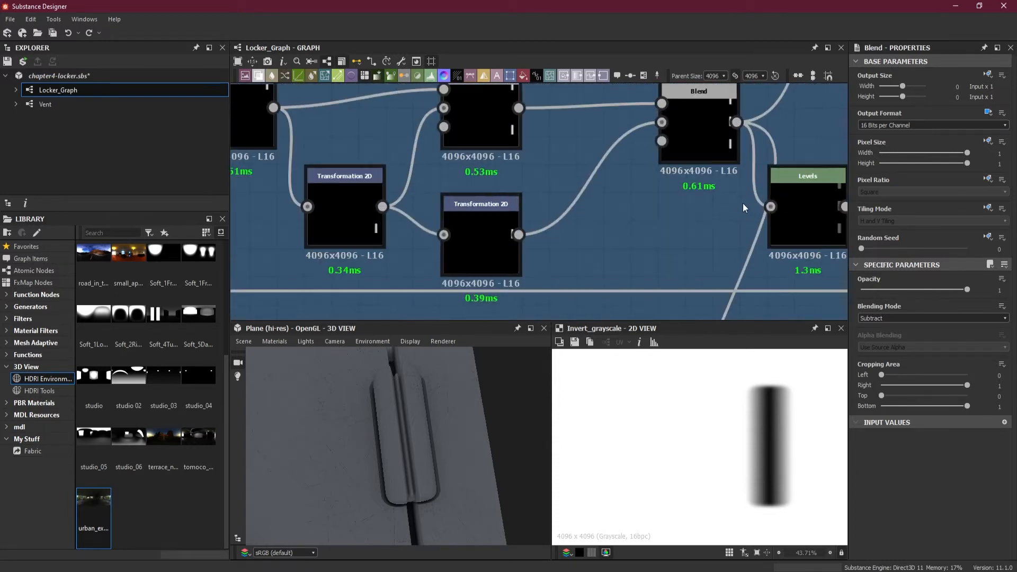
double_click(720, 154)
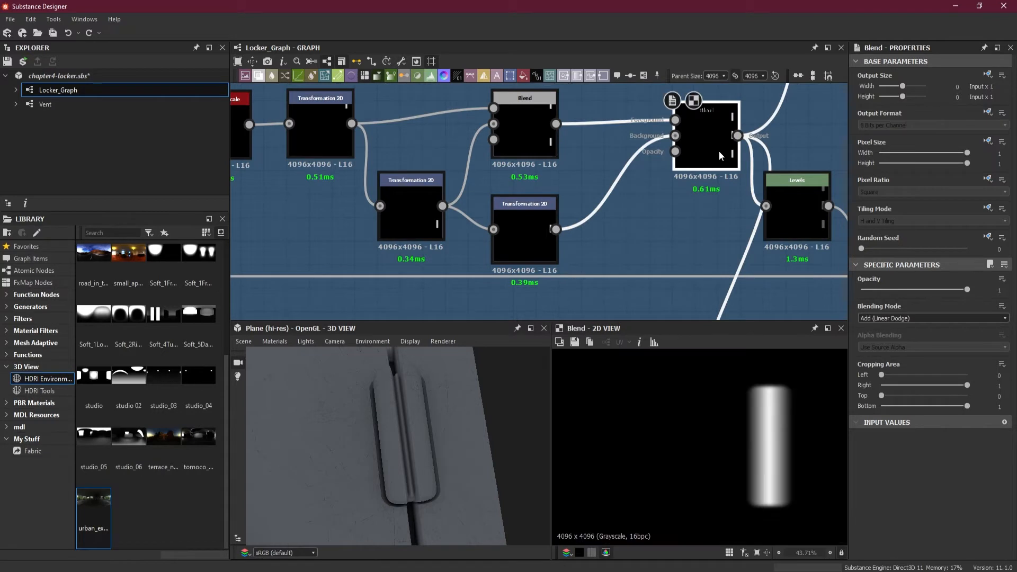
click(535, 133)
double_click(539, 247)
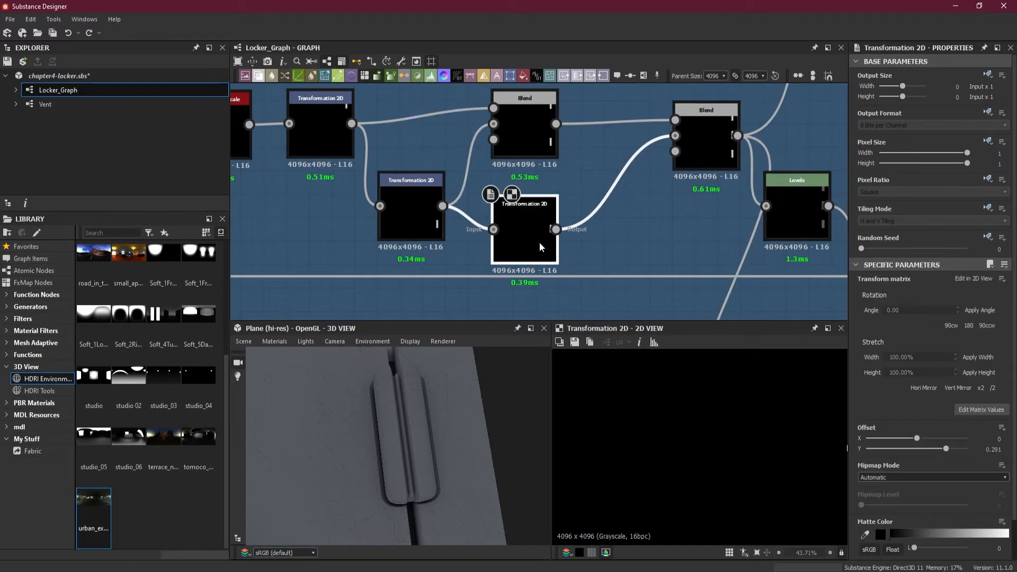
double_click(713, 154)
Step: Insert a Threshold node on the inverted hinge mask link that feeds the door gap Blend's opacity
scroll(591, 227, down, 6)
middle_drag(424, 251, 659, 236)
middle_drag(372, 237, 546, 235)
scroll(546, 236, up, 3)
scroll(554, 244, up, 4)
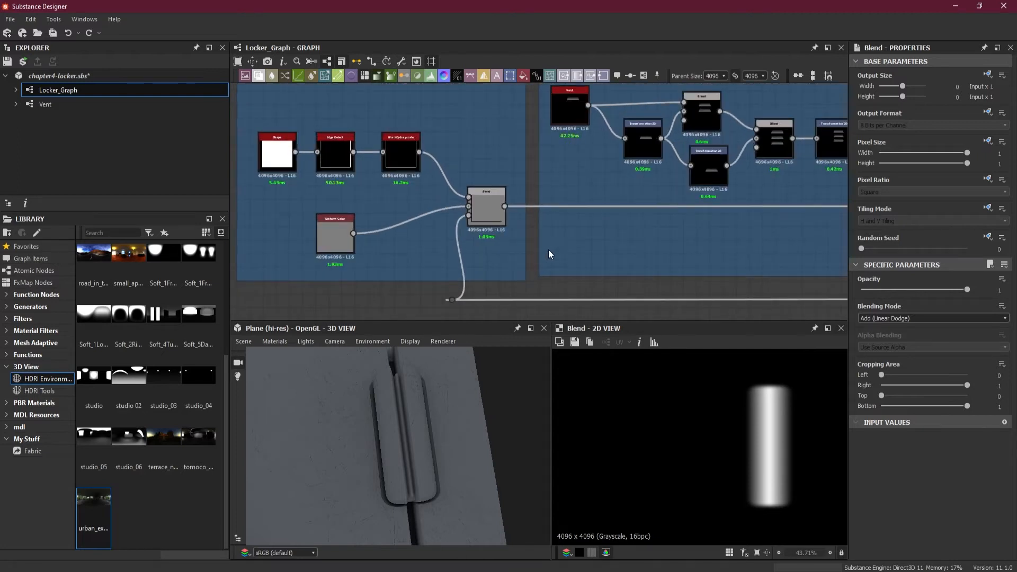
drag(511, 264, 545, 287)
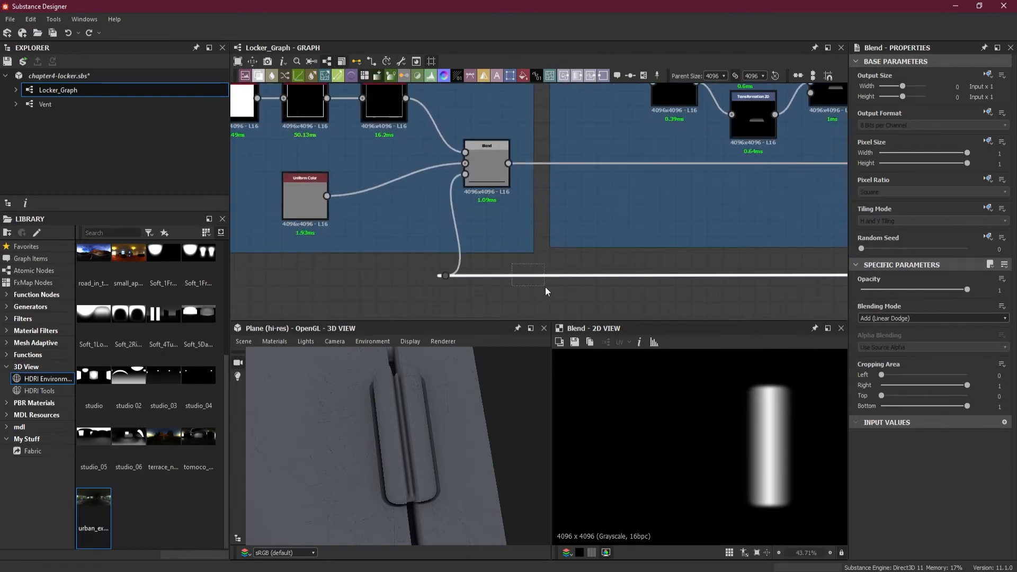
key(space)
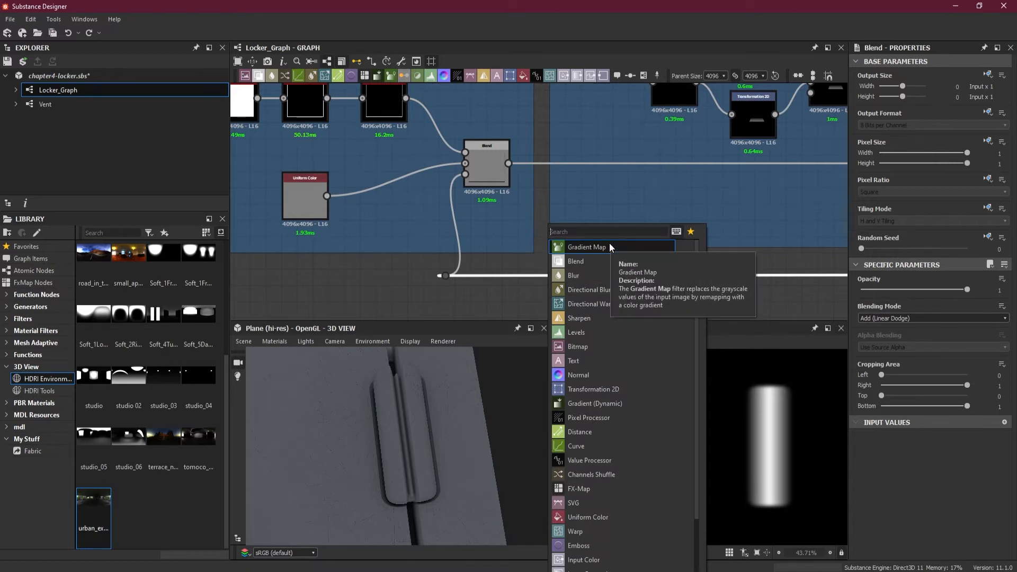
text(threshold)
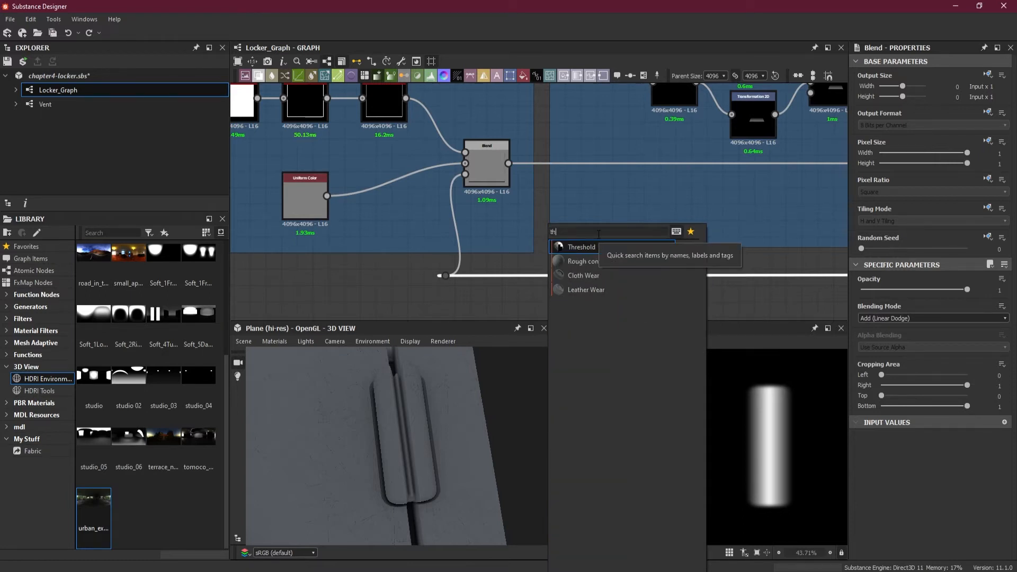
click(586, 248)
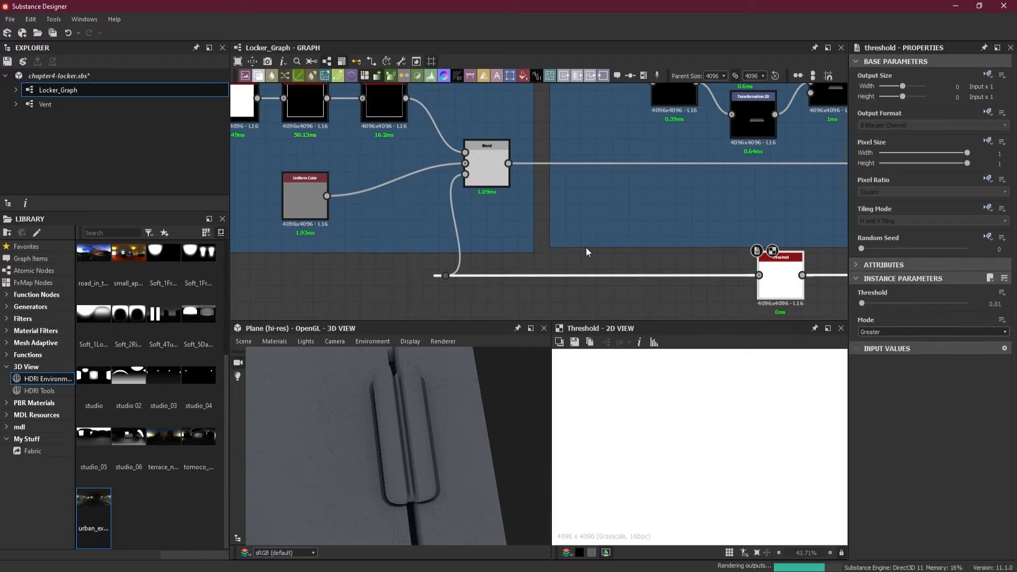
Step: Try threshold values of 1, 0.5 and 0.61 on the Threshold node, checking the mask in the 2D view
drag(872, 303, 974, 302)
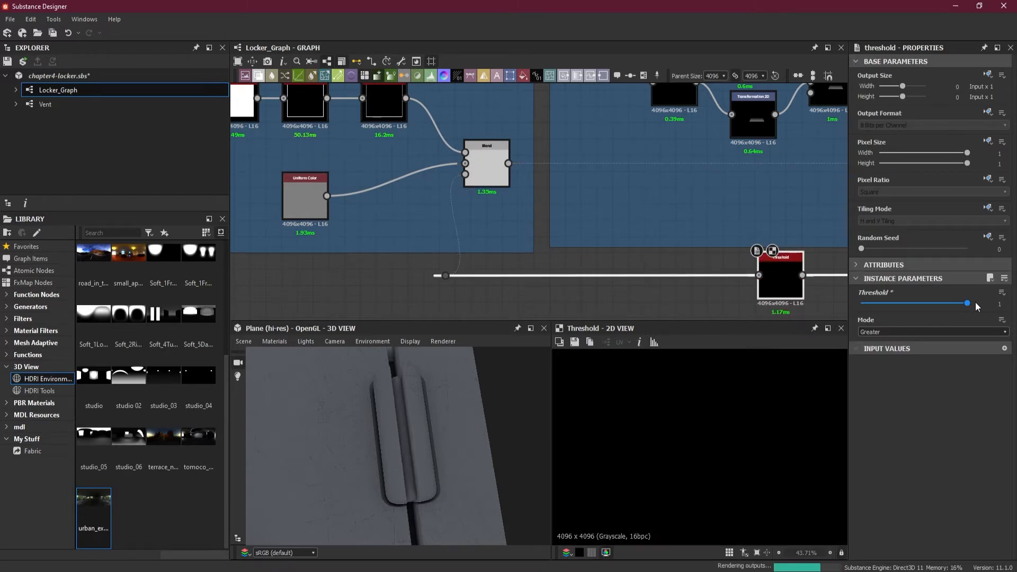
scroll(711, 423, down, 3)
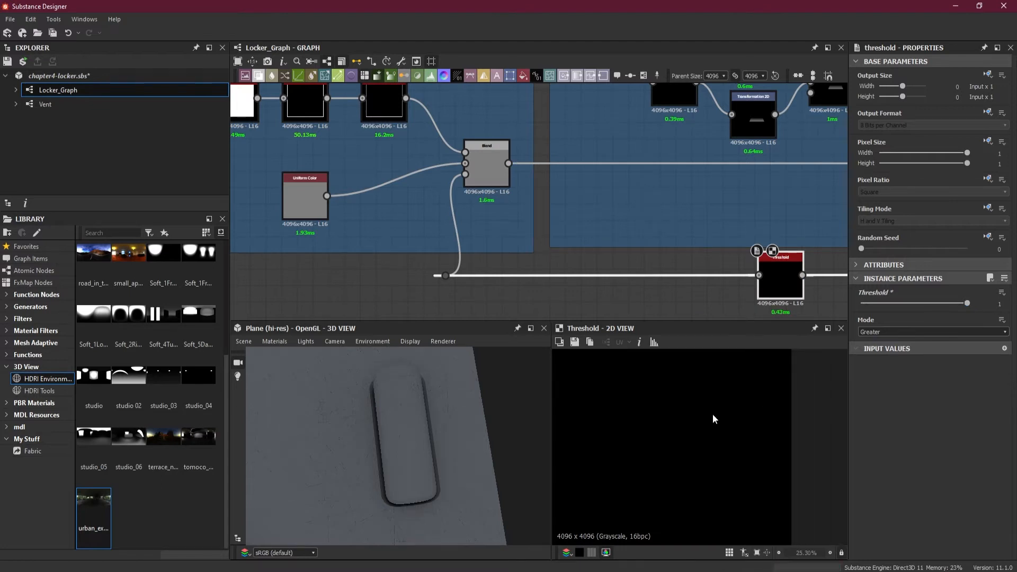
drag(967, 303, 914, 302)
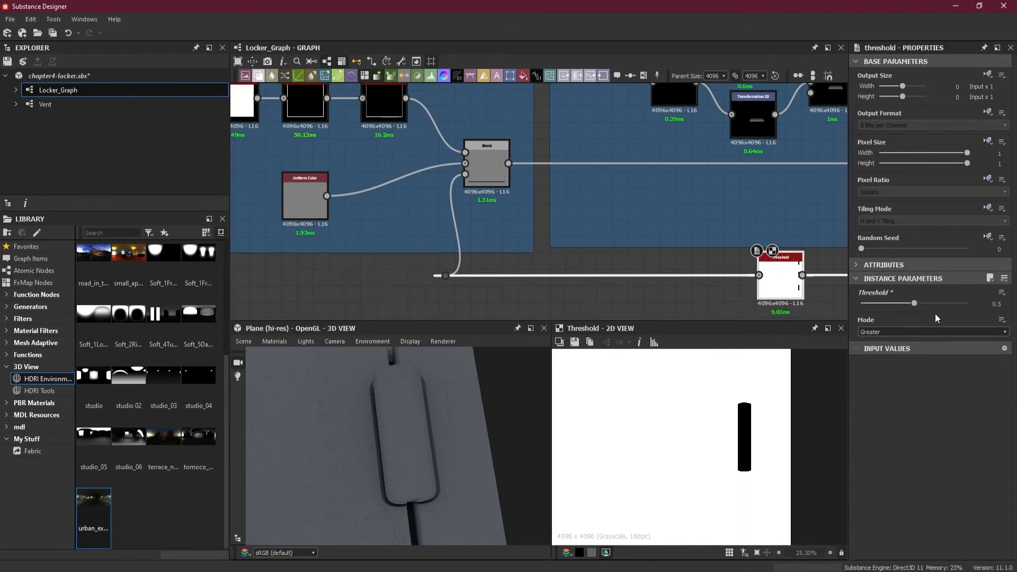
mouse_move(916, 300)
mouse_down()
mouse_move(906, 302)
mouse_move(926, 299)
mouse_up()
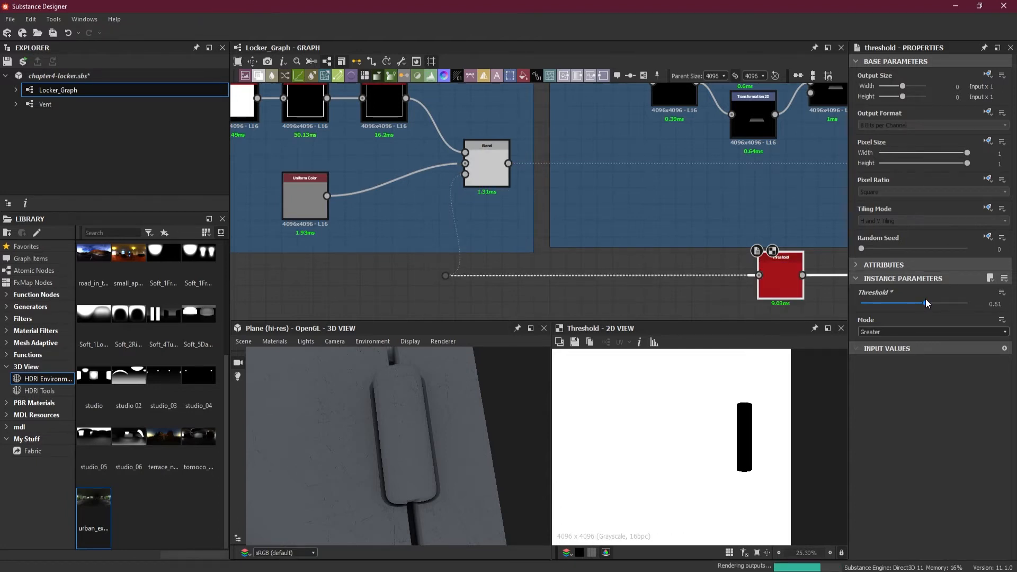
scroll(757, 453, up, 3)
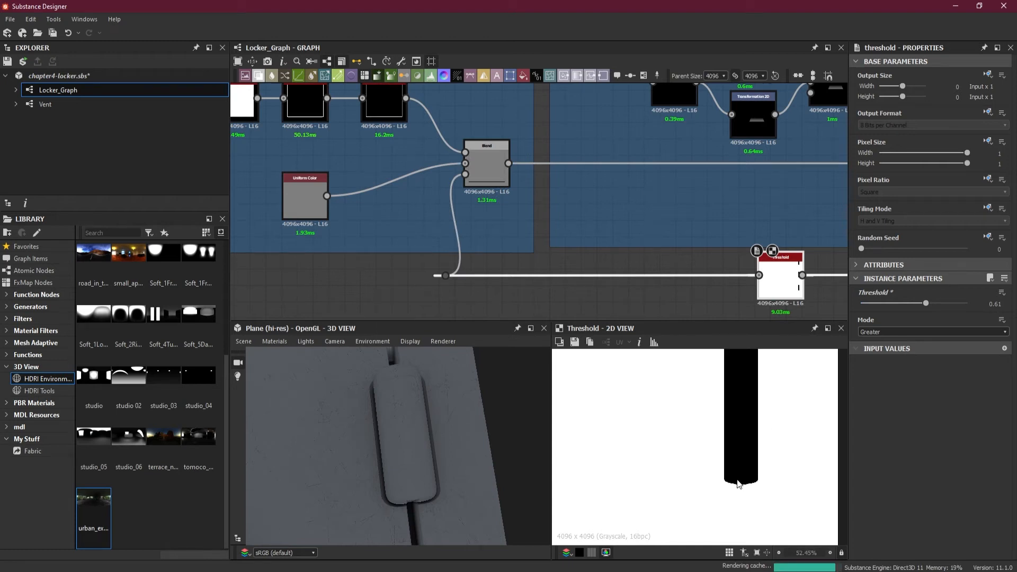
Step: Display the door gap Blend's output in the 2D view and set the Threshold node's threshold to 0.97
double_click(488, 168)
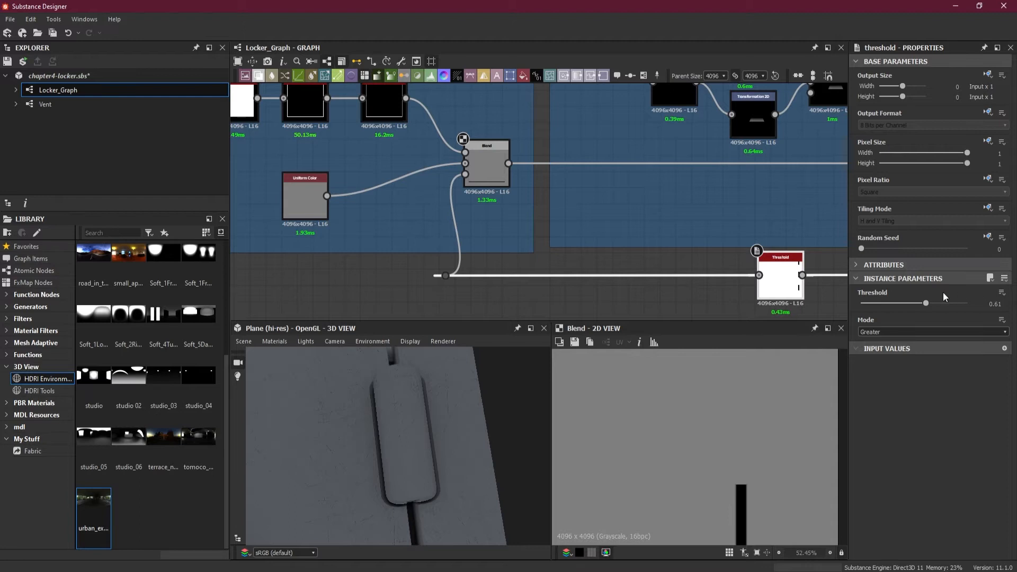
drag(459, 468, 416, 512)
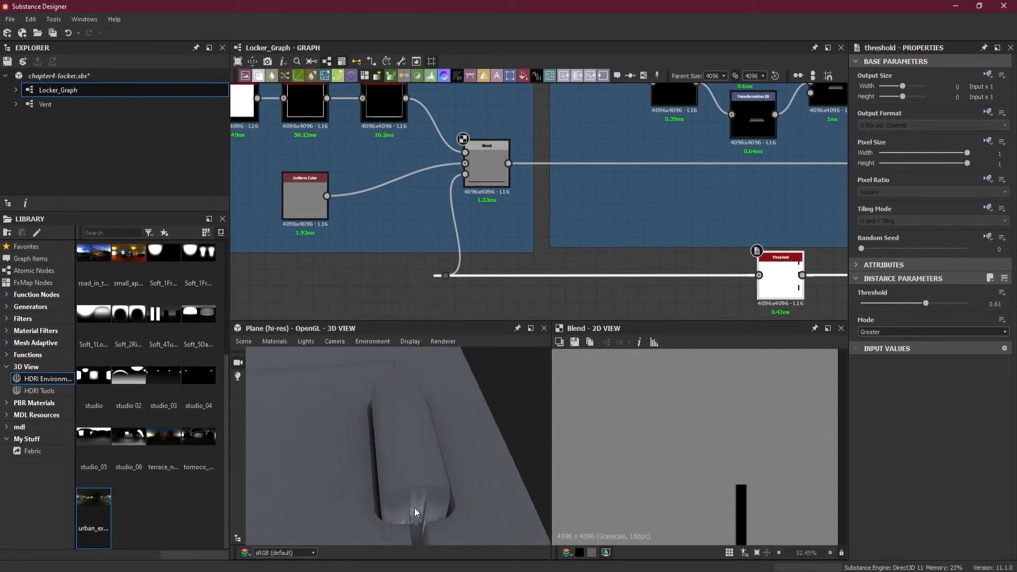
click(926, 304)
drag(927, 303, 972, 304)
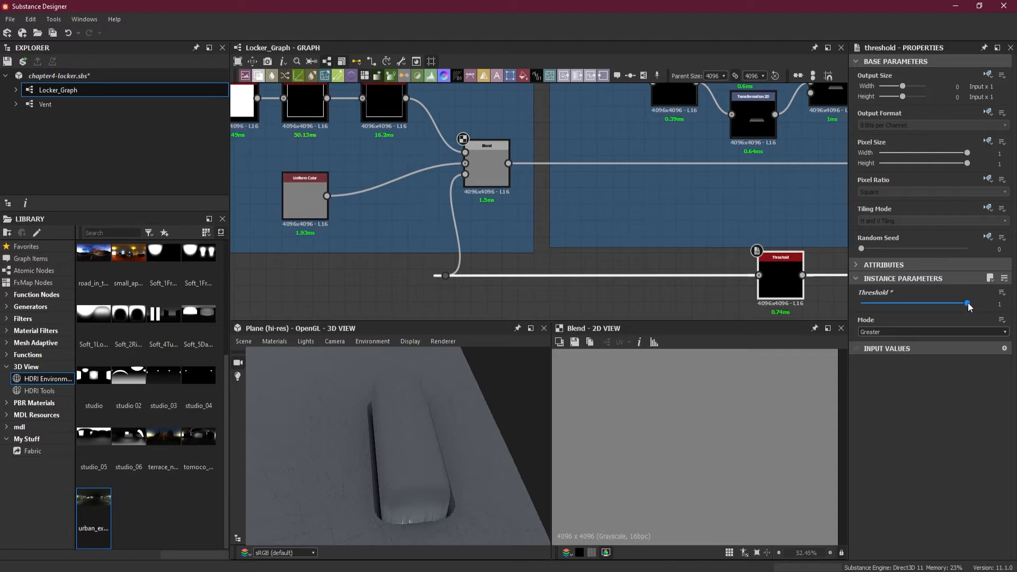
drag(967, 303, 964, 304)
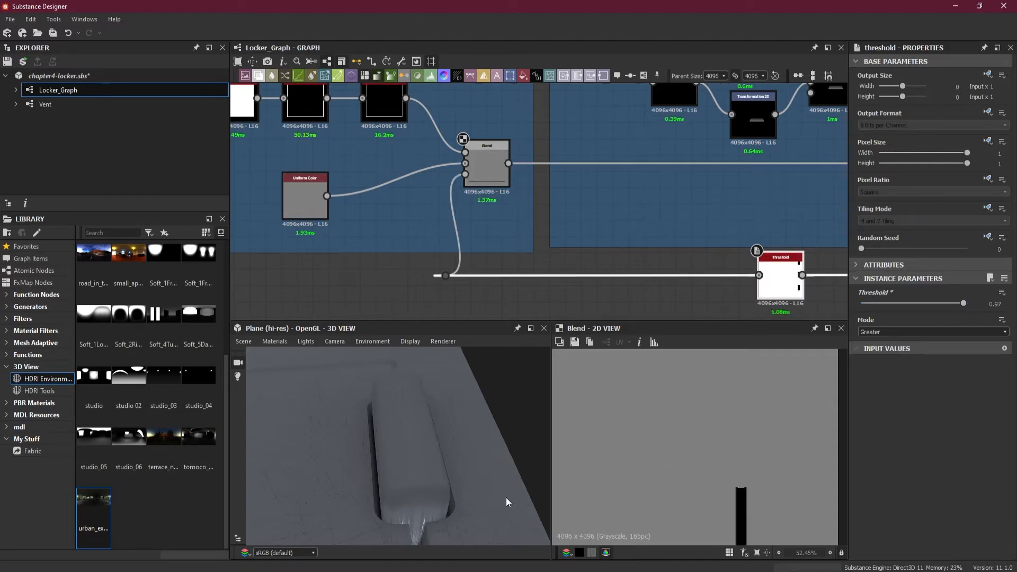
mouse_move(454, 427)
mouse_down()
mouse_move(455, 529)
mouse_move(447, 472)
mouse_move(447, 488)
mouse_move(422, 497)
mouse_move(412, 455)
mouse_move(457, 437)
mouse_move(449, 488)
mouse_move(428, 442)
mouse_move(440, 467)
mouse_move(409, 438)
mouse_move(396, 447)
mouse_up()
scroll(395, 447, up, 3)
scroll(606, 246, down, 3)
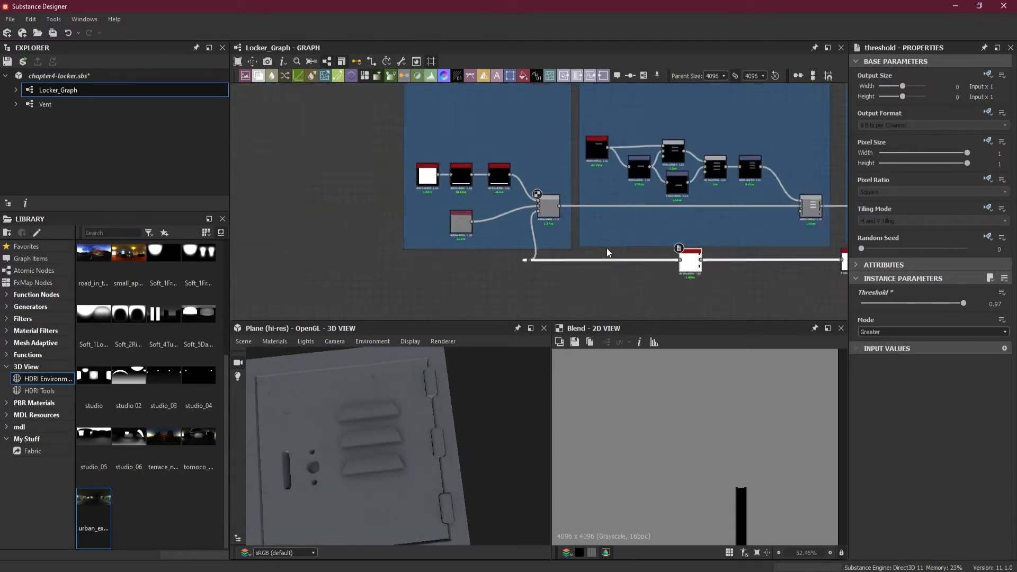
Step: Undo the misaligned Threshold node move, and shift the whole row of hinge mask nodes and dots further below the frames
middle_drag(689, 269, 449, 292)
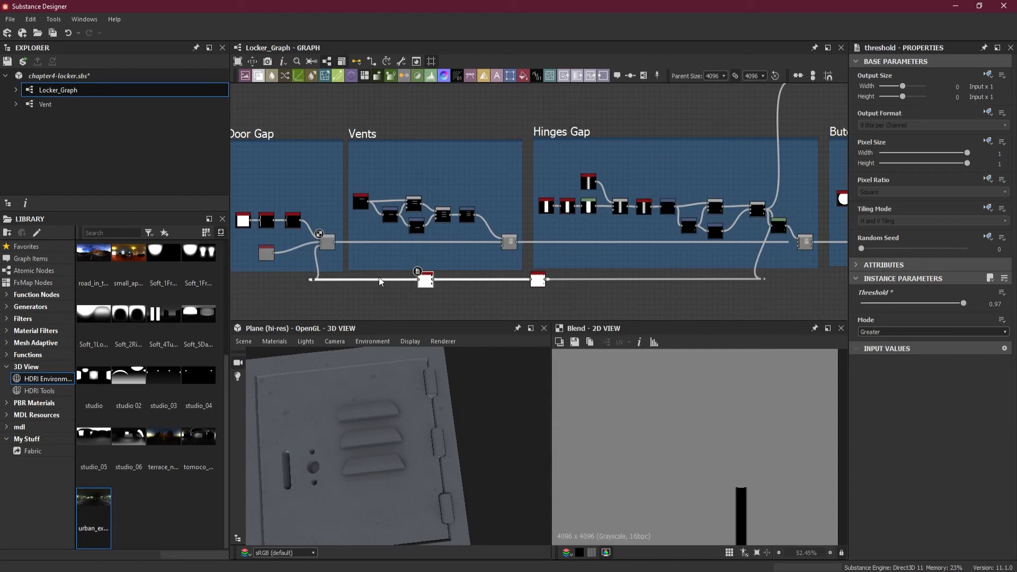
scroll(360, 300, down, 2)
middle_drag(360, 300, 419, 284)
scroll(425, 285, up, 1)
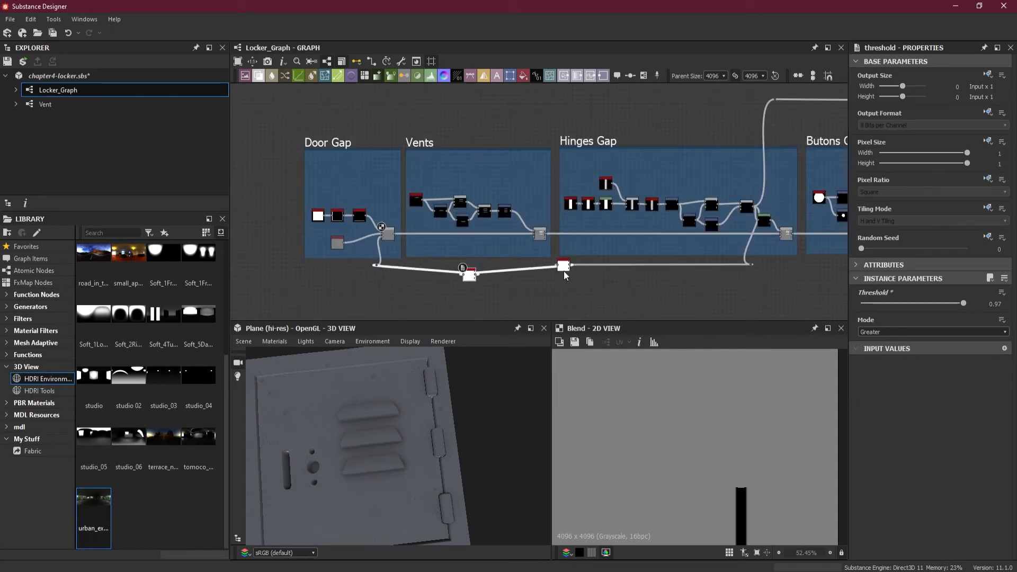
key(ctrl+z)
drag(779, 283, 350, 262)
drag(471, 270, 473, 287)
Step: Add a frame around the hinge mask nodes and dots, widening it to span from the Door Gap frame to the Hinges Gap frame
click(306, 273)
drag(304, 269, 751, 292)
right_click(753, 287)
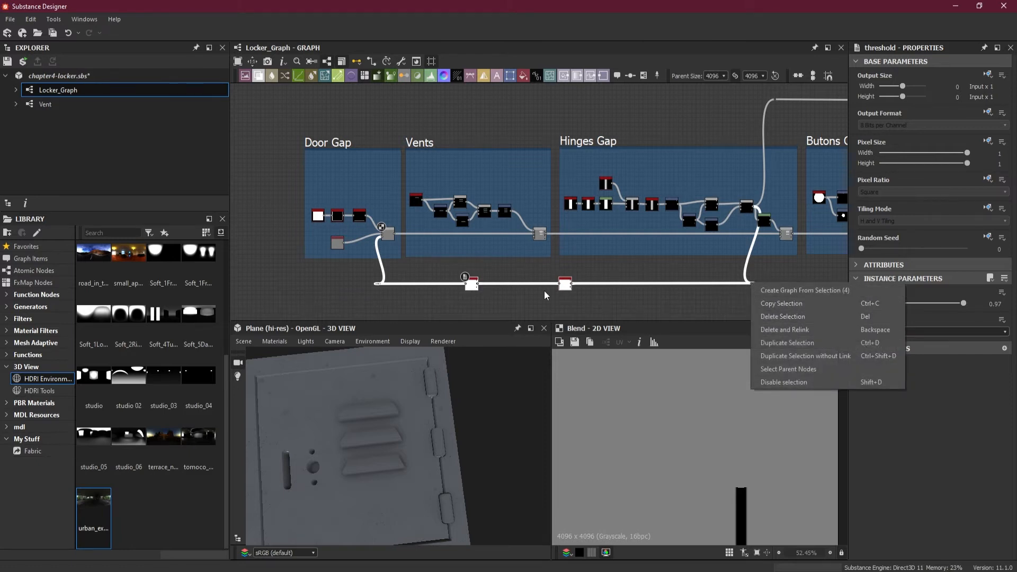
key(Escape)
right_click(565, 285)
click(641, 357)
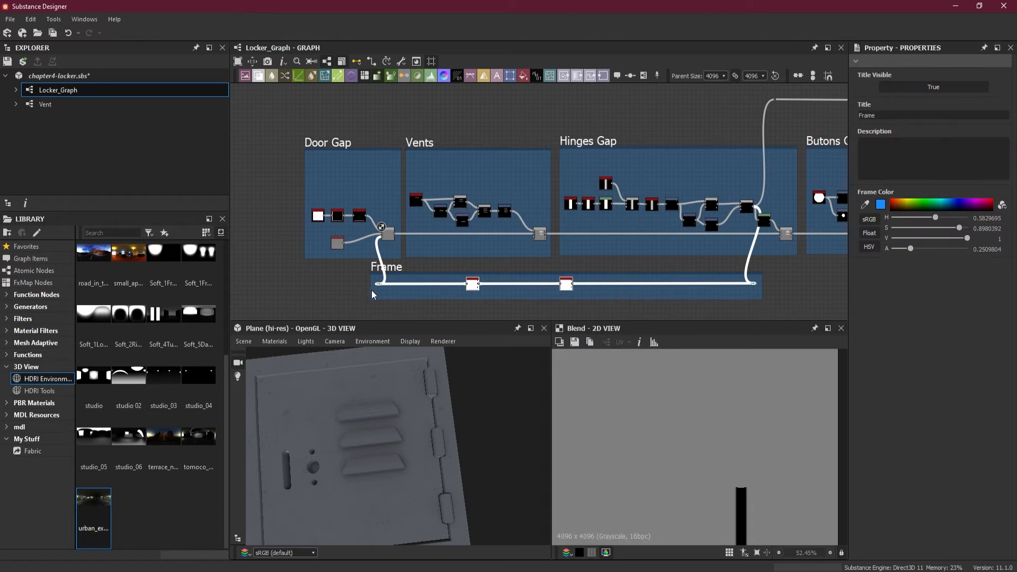
drag(370, 290, 306, 290)
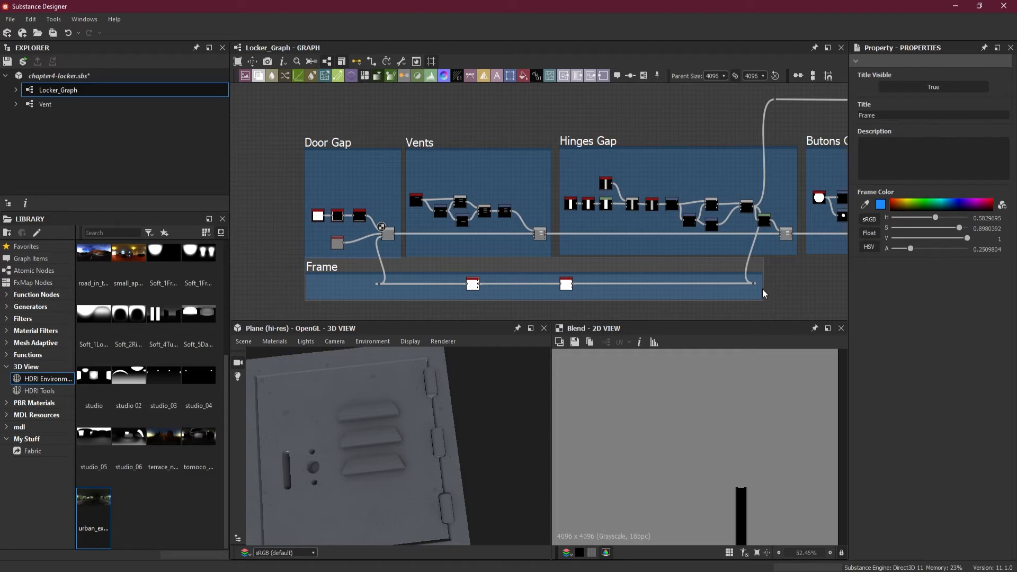
drag(765, 291, 796, 289)
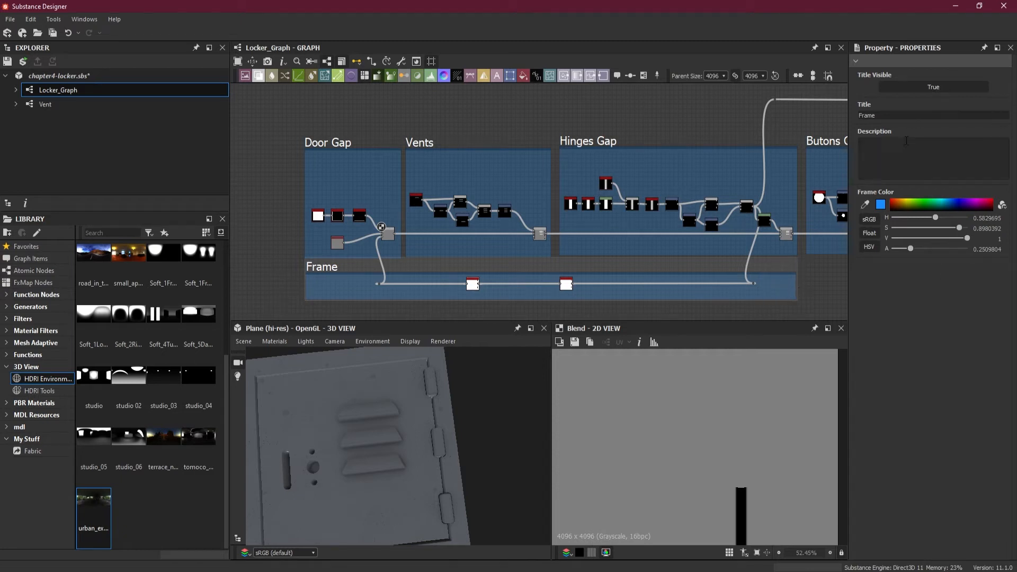
Step: Title the new frame "Hinge Gap Mask" and change its color to green
drag(899, 115, 850, 117)
text(Hinge Gap Mask)
key(Return)
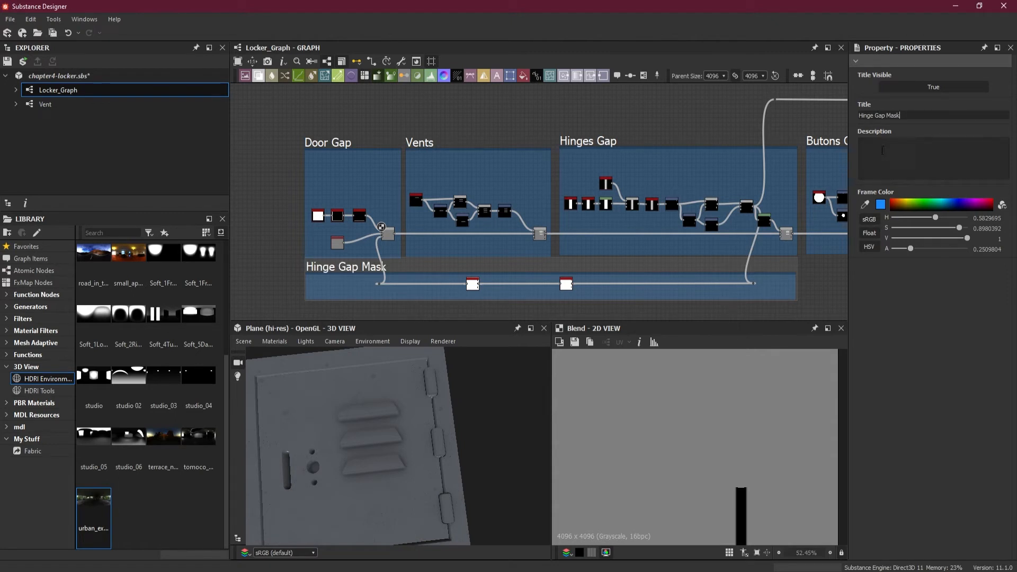
click(926, 205)
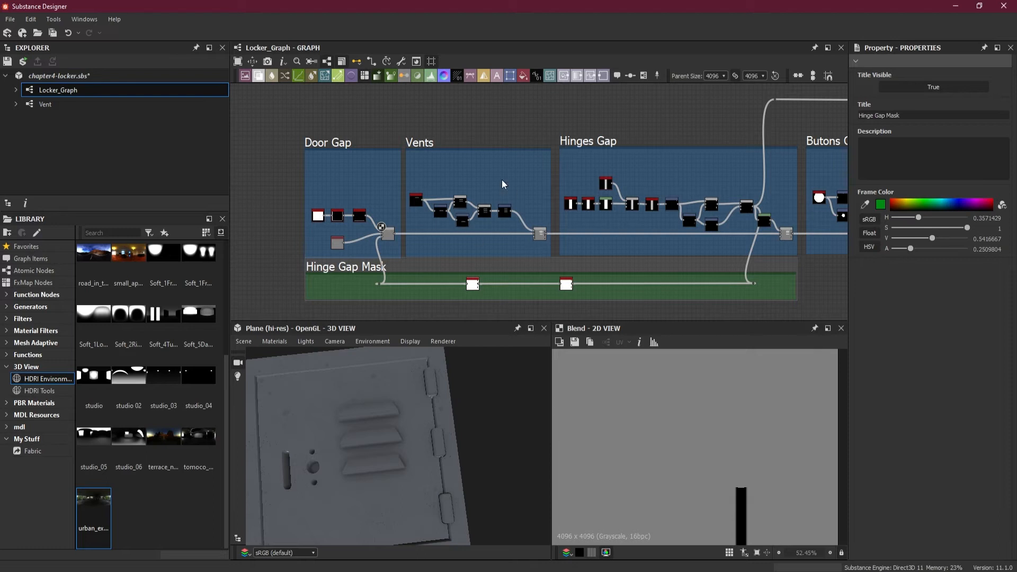
Step: Look through the graph from the Door Gap frame to the output nodes for other links and nodes outside the frames
middle_drag(809, 281, 752, 252)
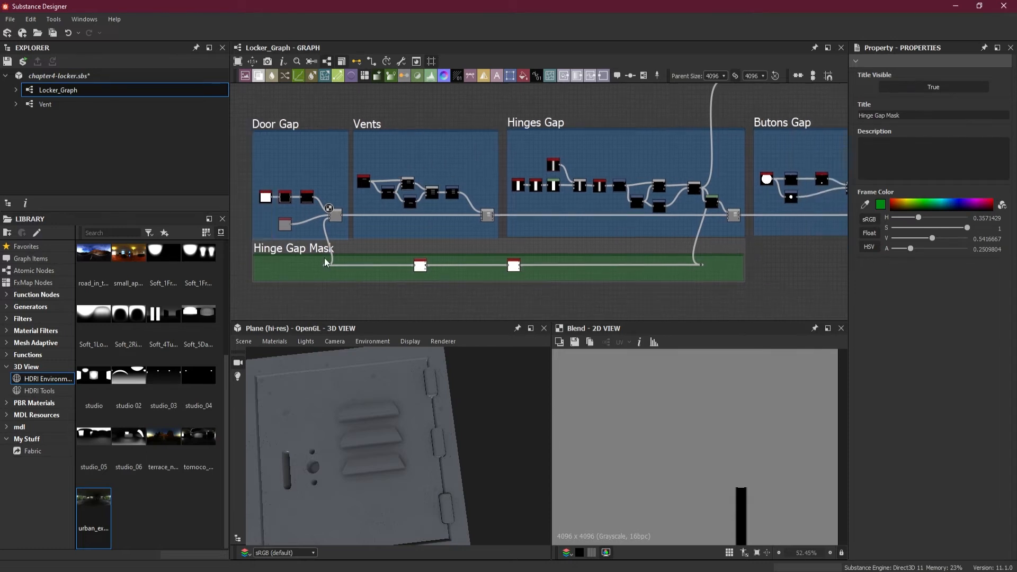
middle_drag(727, 285, 409, 292)
middle_drag(643, 272, 772, 266)
middle_drag(627, 243, 422, 286)
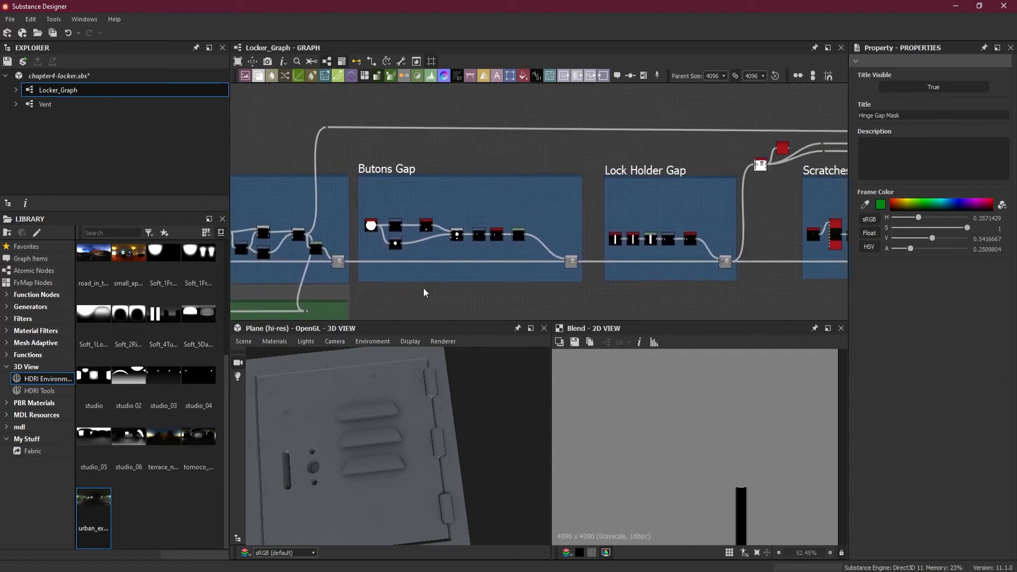
mouse_move(706, 263)
middle_down()
mouse_move(513, 268)
mouse_move(619, 258)
mouse_move(495, 259)
middle_up()
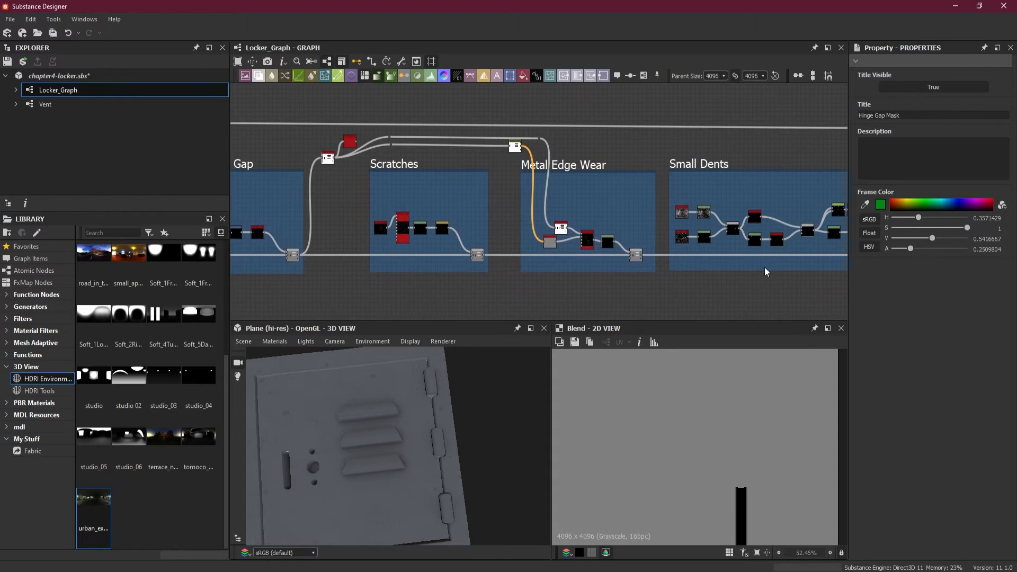
scroll(629, 268, down, 3)
middle_drag(722, 263, 534, 262)
scroll(538, 263, down, 1)
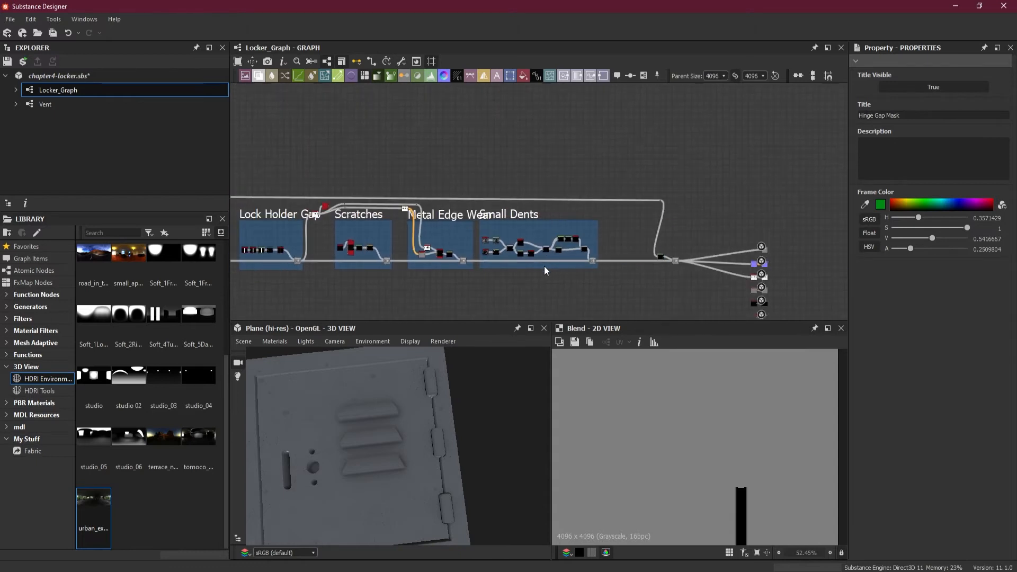
scroll(635, 264, up, 3)
scroll(649, 189, down, 2)
middle_drag(649, 189, 750, 218)
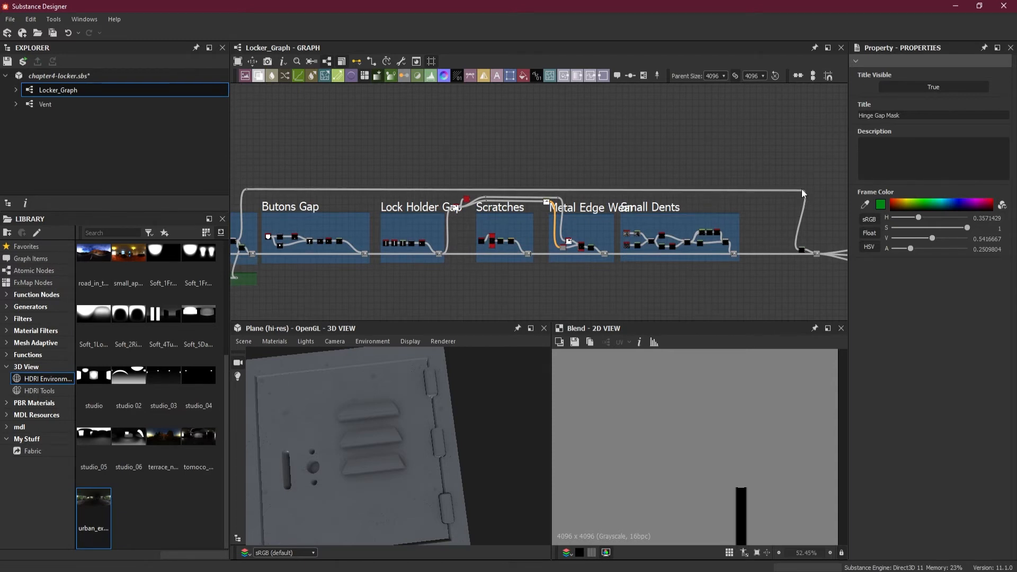
Step: Add a frame around the mask nodes and dots above the Scratches frame, shortening it to clear the frames below
scroll(481, 212, up, 3)
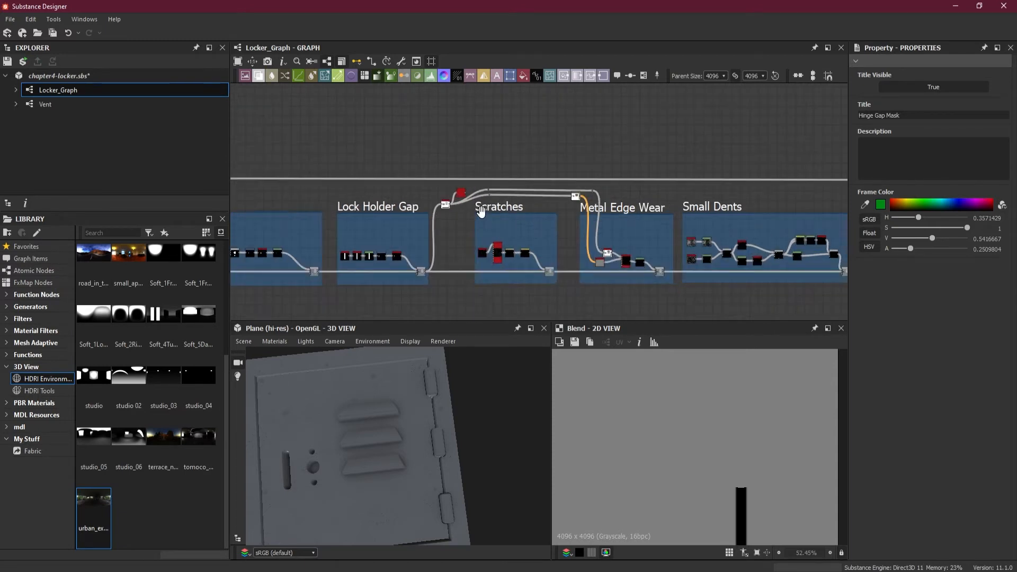
scroll(481, 212, up, 1)
middle_drag(568, 216, 613, 198)
scroll(614, 198, down, 1)
drag(476, 155, 715, 180)
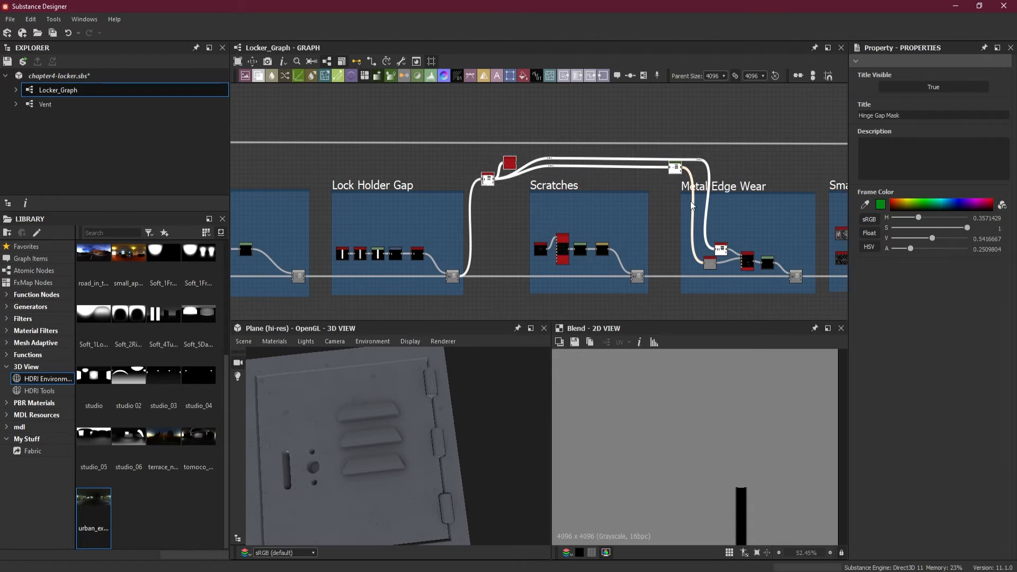
scroll(675, 170, up, 1)
right_click(675, 170)
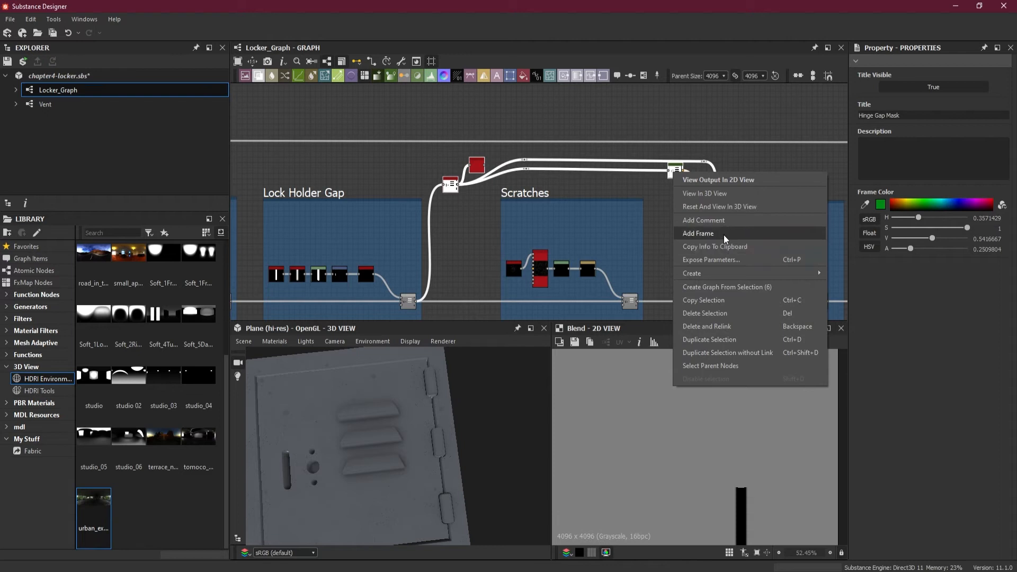
click(724, 233)
drag(652, 205, 655, 190)
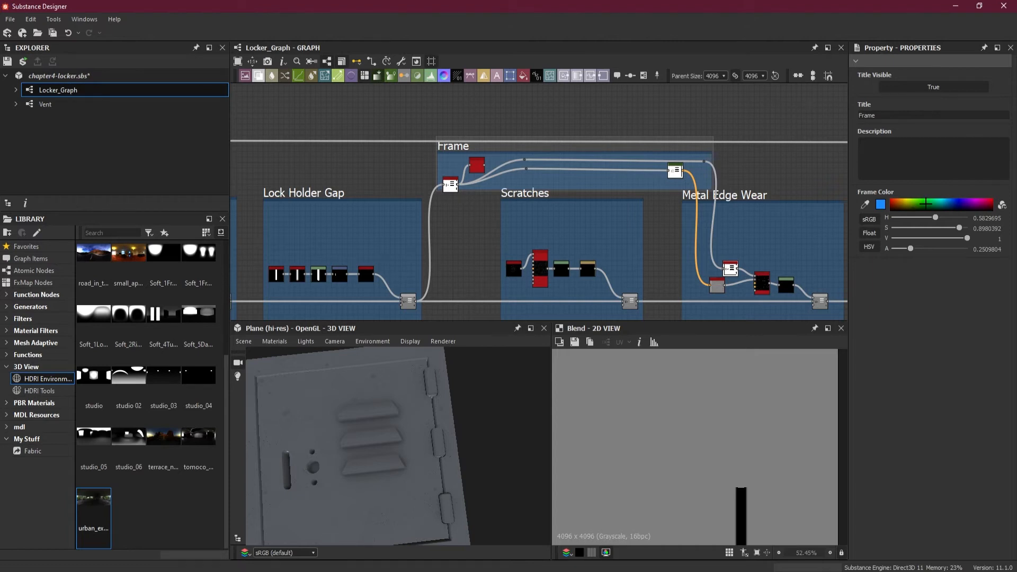
Step: Change the new frame's color to green and title it "Metal Edge Wear Mask"
click(926, 204)
double_click(866, 114)
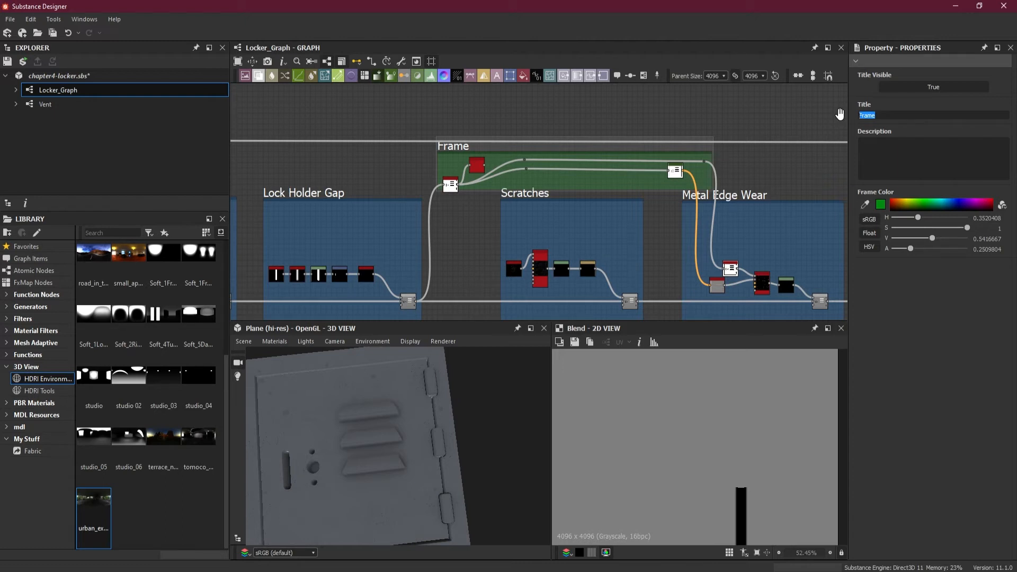
text(Metal Edge Wear Mas)
text(k)
key(Return)
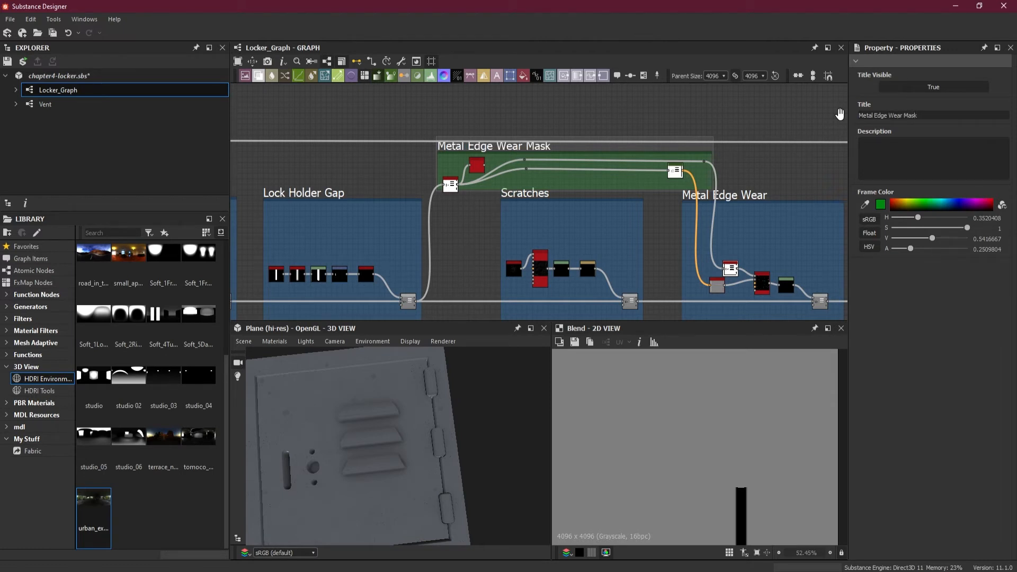
Step: Raise both dots of the long link from Hinges Gap so it runs level above the Metal Edge Wear Mask frame
scroll(696, 201, down, 5)
middle_drag(732, 257, 638, 269)
click(806, 186)
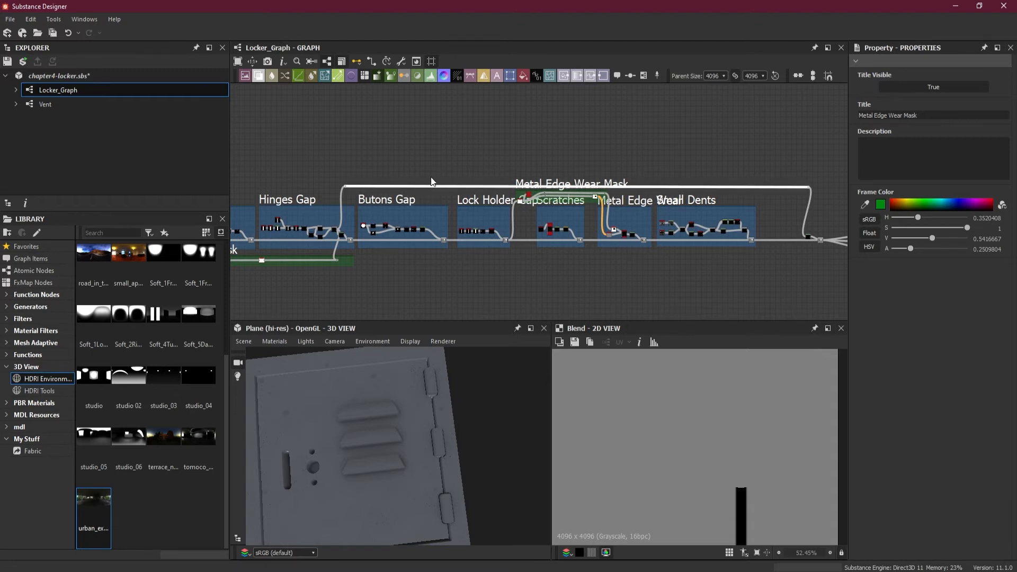
scroll(800, 195, up, 1)
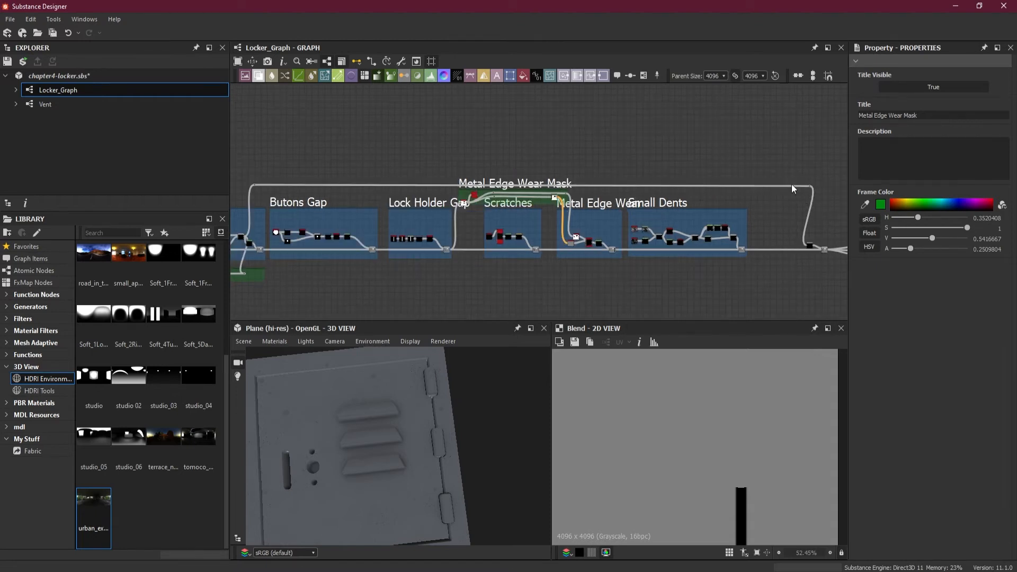
right_click(810, 186)
key(Escape)
scroll(815, 187, up, 5)
scroll(815, 186, up, 2)
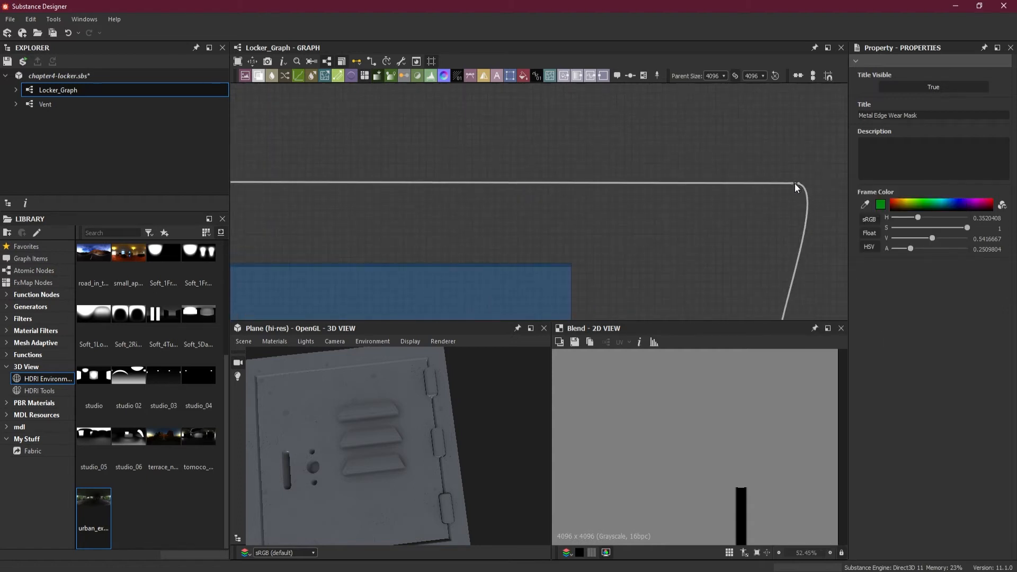
drag(794, 182, 713, 122)
scroll(706, 154, down, 5)
middle_drag(596, 167, 747, 187)
scroll(747, 187, down, 2)
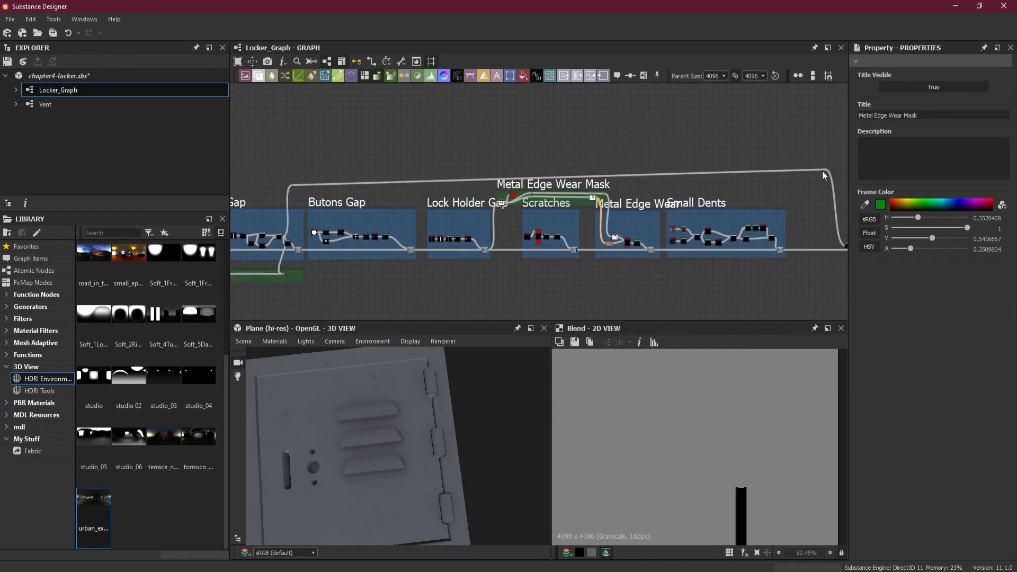
drag(826, 168, 825, 171)
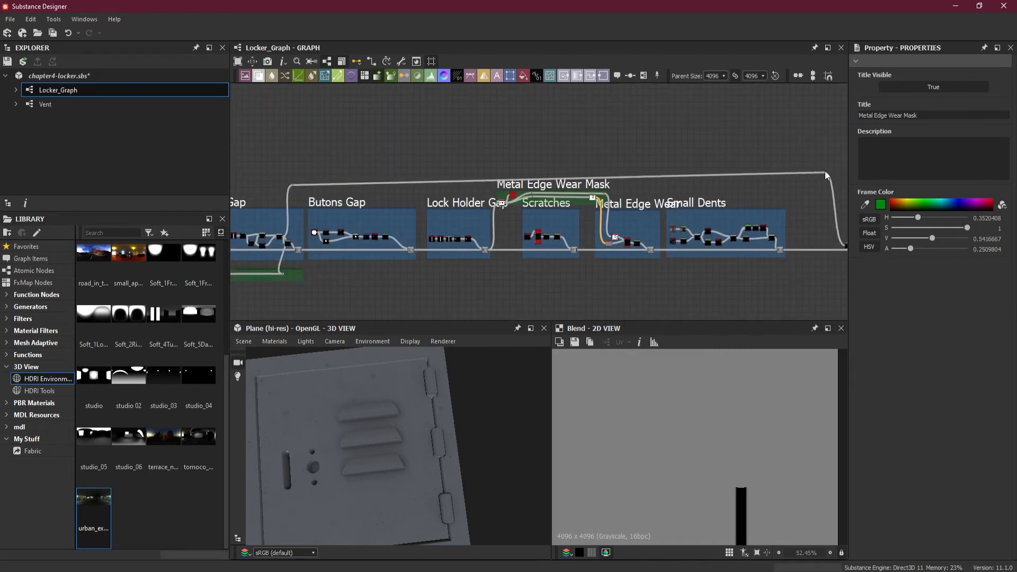
drag(292, 184, 293, 172)
scroll(670, 268, down, 1)
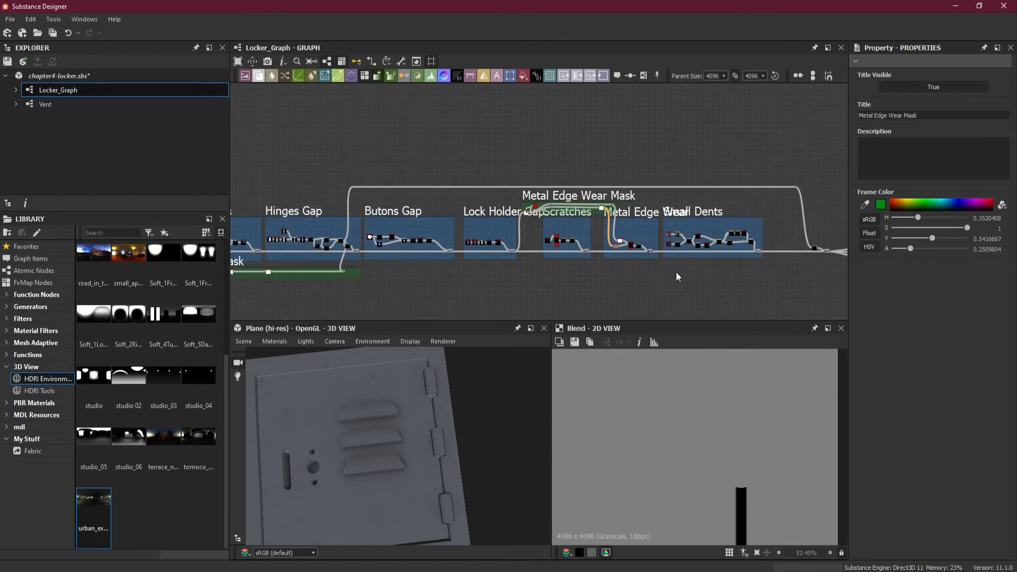
Step: Move the final Levels and Blend nodes together with the link dot closer to the Small Dents frame
right_drag(730, 276, 701, 275)
middle_drag(579, 278, 705, 268)
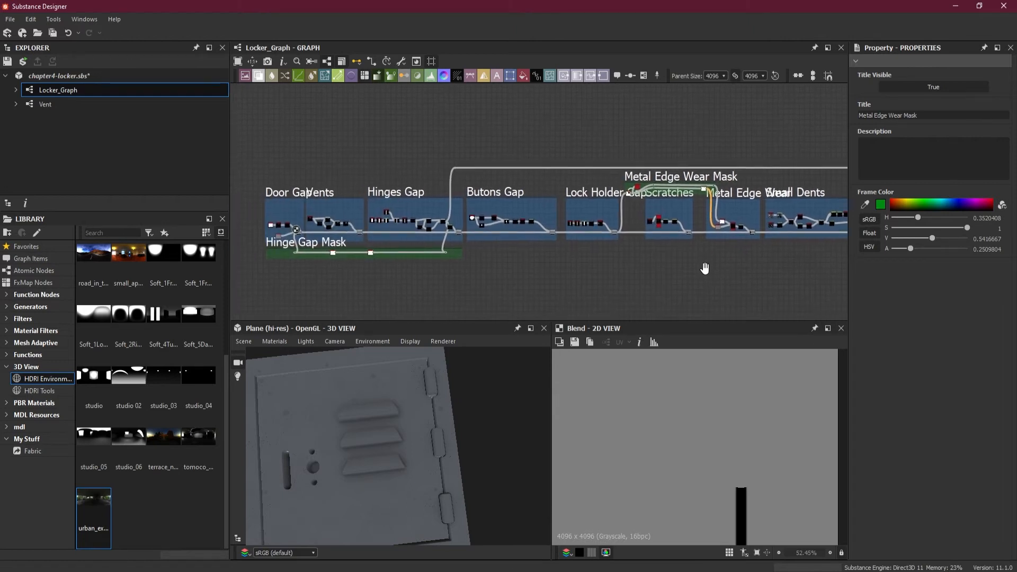
middle_drag(625, 273, 375, 266)
scroll(705, 265, up, 3)
middle_drag(613, 217, 641, 297)
scroll(639, 292, up, 1)
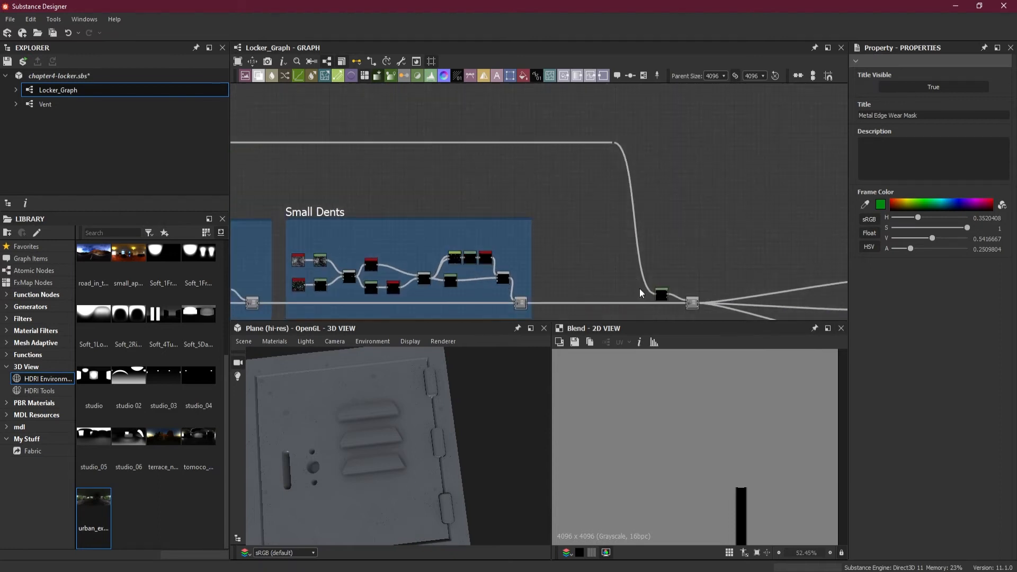
drag(603, 126, 632, 298)
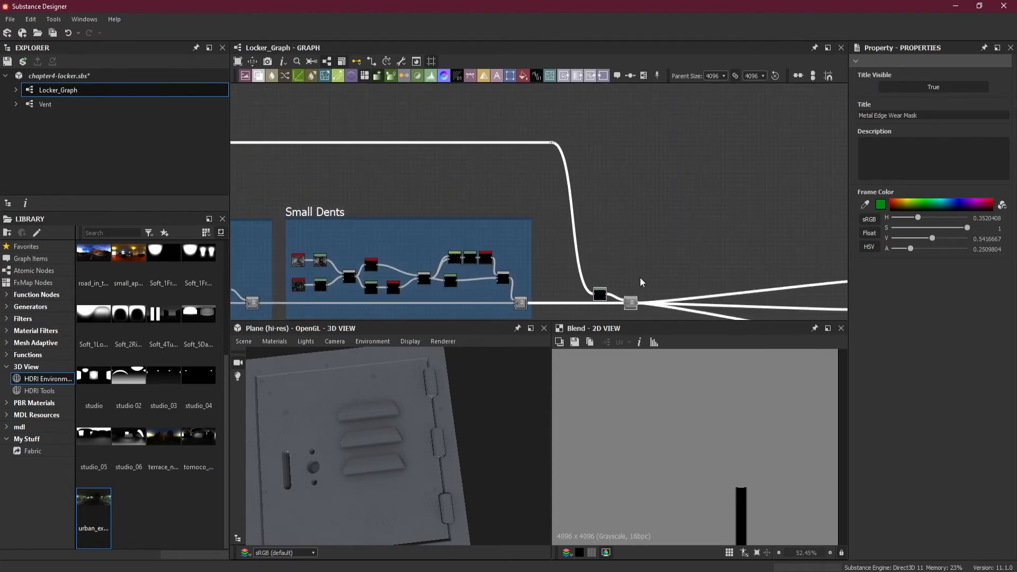
Step: Show the final Levels node's output in the 2D view, with the whole hinge image in sight
scroll(643, 255, up, 6)
double_click(540, 223)
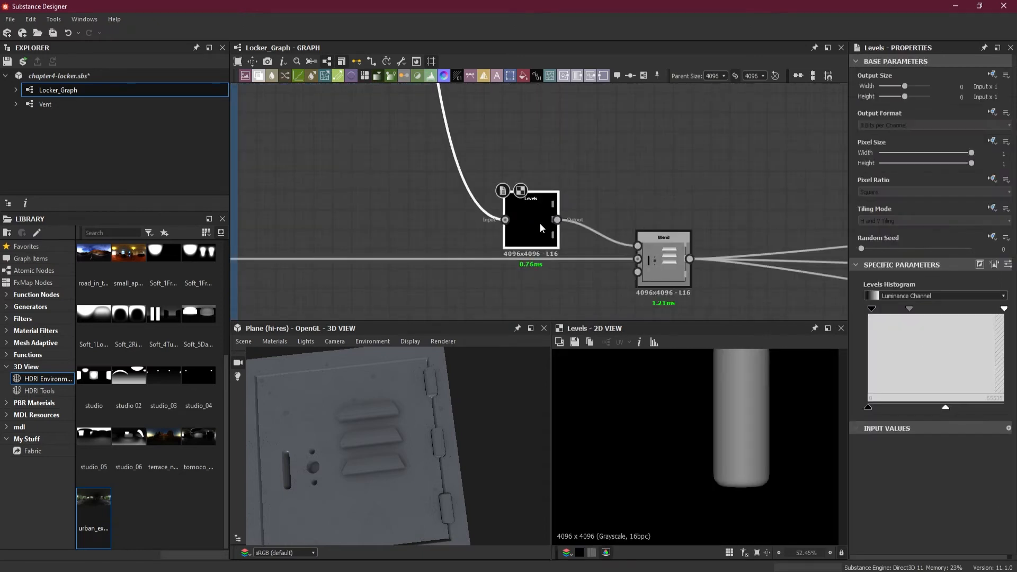
scroll(716, 431, down, 5)
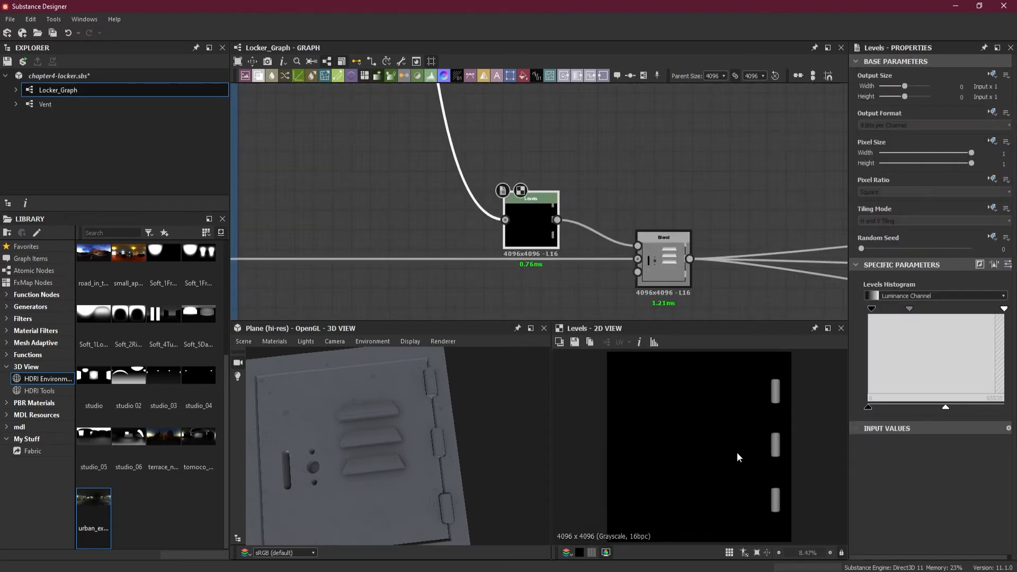
Step: Look along the framed graph back to the final Levels node, and check the locker reference photo sample.jpg
scroll(493, 148, down, 6)
middle_drag(528, 237, 781, 276)
scroll(558, 269, down, 3)
middle_drag(481, 277, 813, 267)
scroll(644, 277, down, 2)
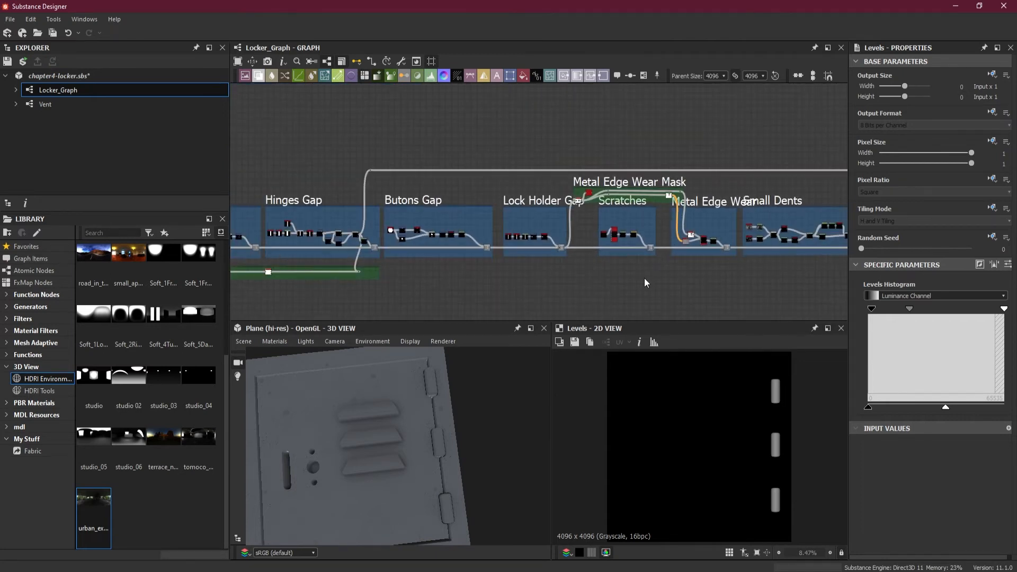
scroll(687, 284, up, 3)
middle_drag(731, 278, 534, 295)
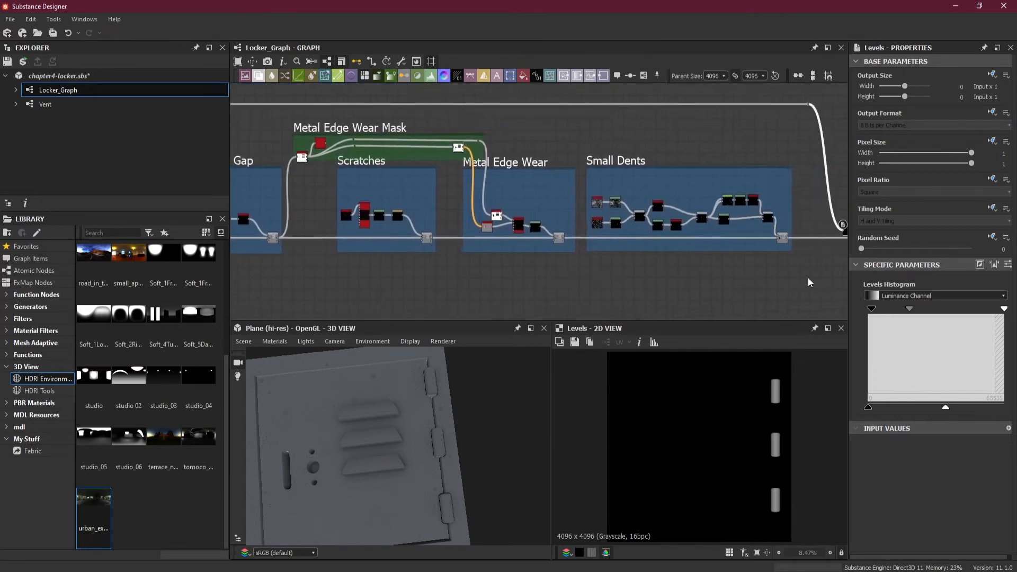
middle_drag(809, 282, 554, 278)
scroll(613, 246, up, 5)
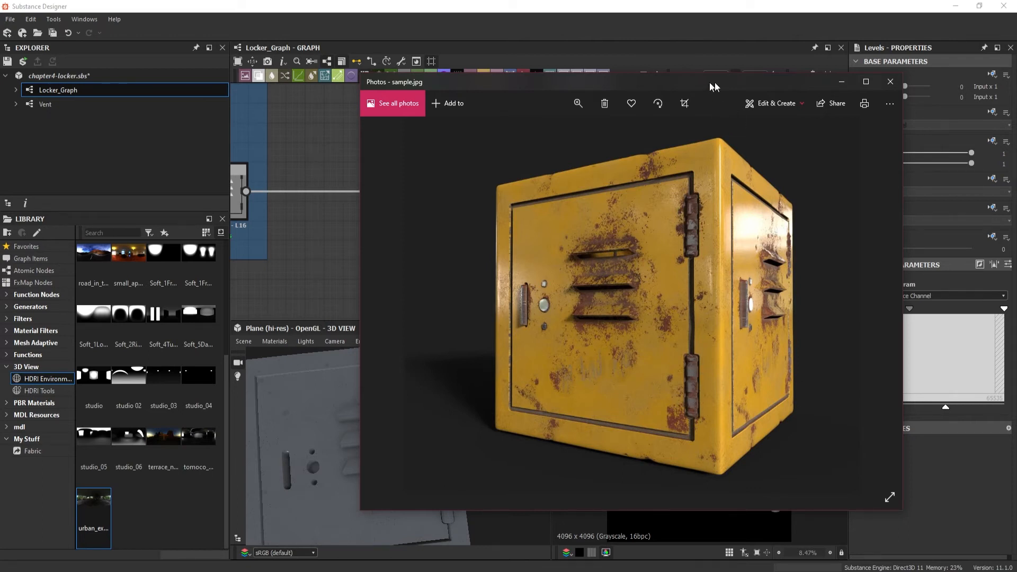
drag(706, 83, 1016, 82)
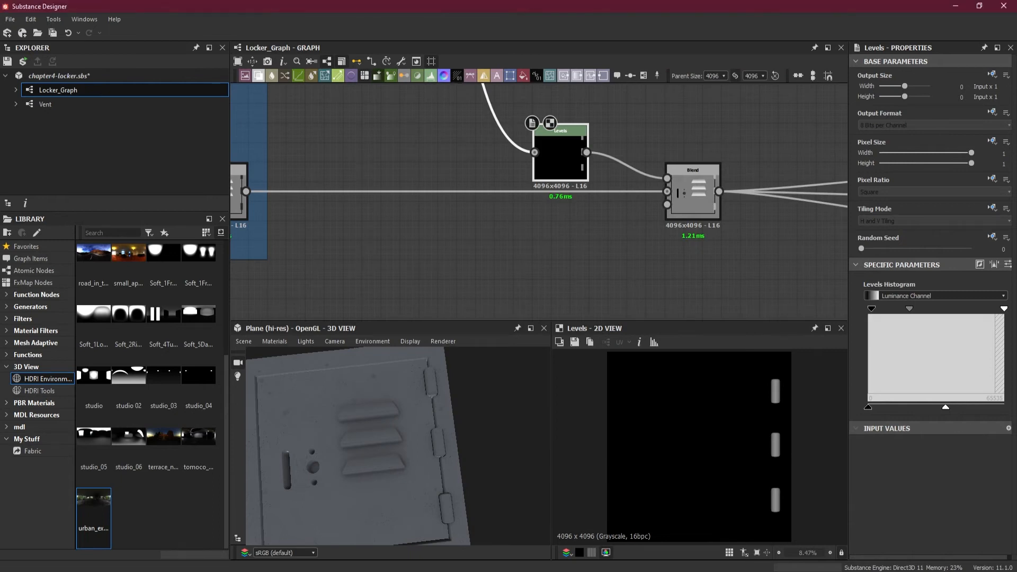
Step: Slightly lower the output white level of the final Levels node to reduce the height of the hinges
scroll(705, 164, up, 1)
scroll(600, 129, up, 1)
middle_drag(601, 129, 783, 211)
scroll(737, 185, down, 2)
drag(452, 487, 448, 461)
scroll(448, 462, up, 5)
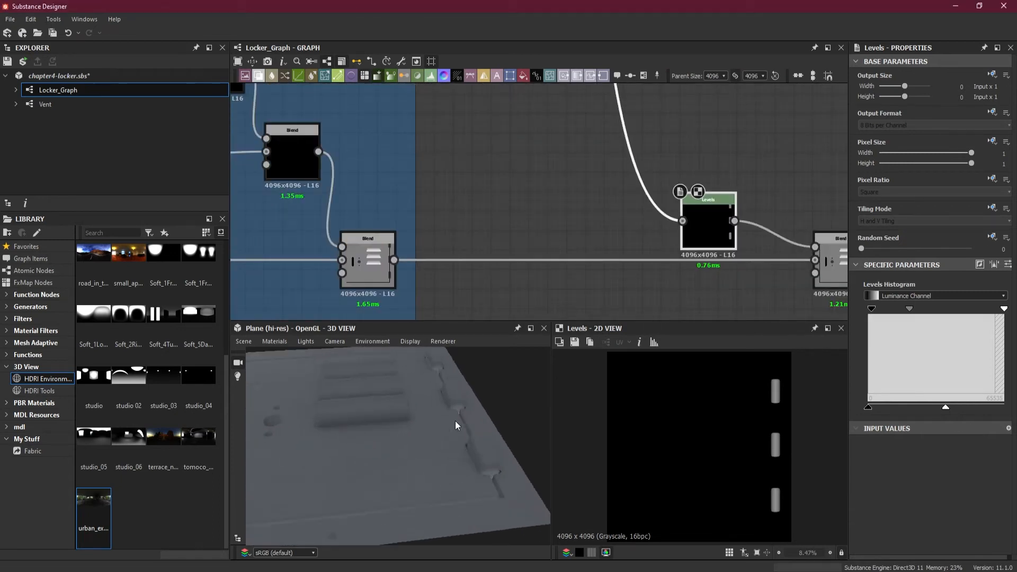
drag(445, 437, 488, 424)
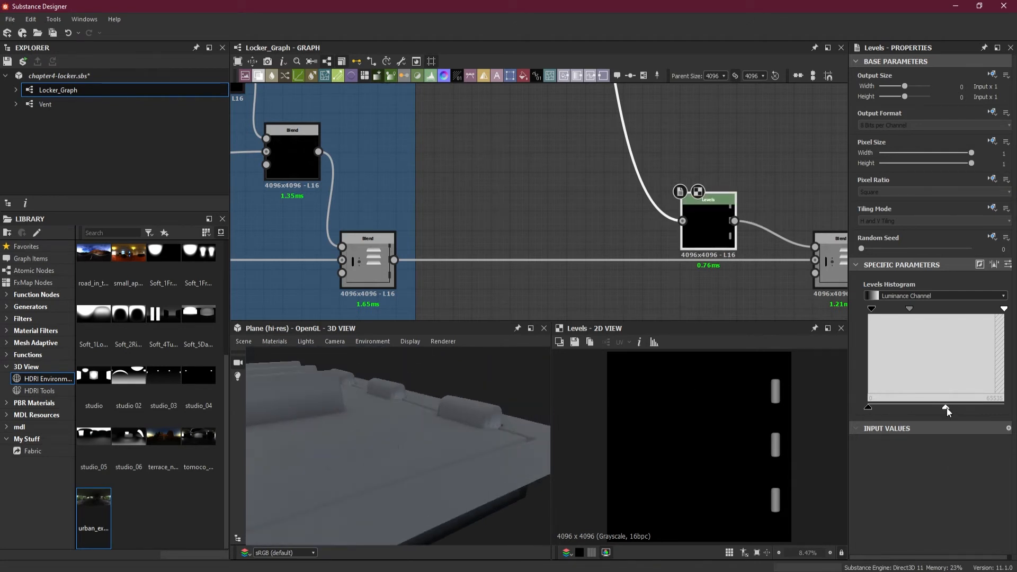
mouse_move(946, 408)
mouse_down()
mouse_move(931, 408)
mouse_move(942, 407)
mouse_up()
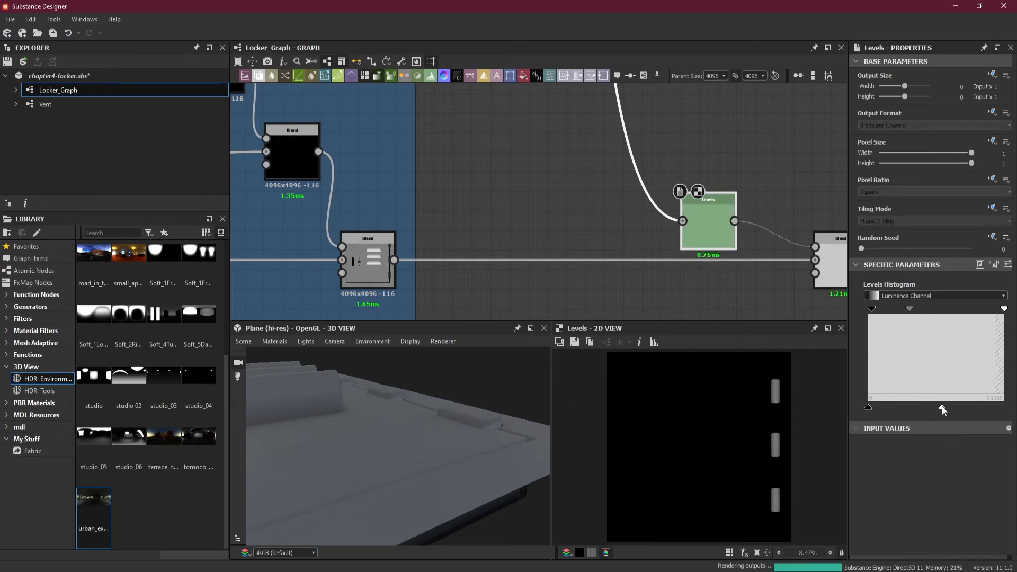
Step: Examine the hinges and the surrounding door gap up close on the 3D plane from several angles
drag(497, 388, 467, 465)
middle_drag(370, 398, 412, 428)
drag(412, 428, 420, 533)
scroll(397, 461, up, 3)
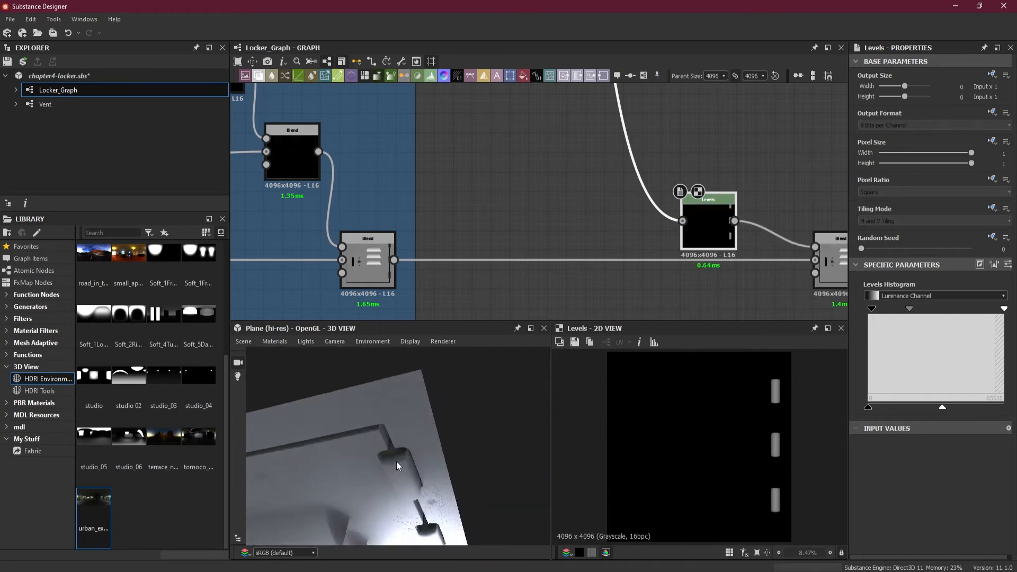
drag(397, 462, 418, 367)
scroll(700, 188, down, 2)
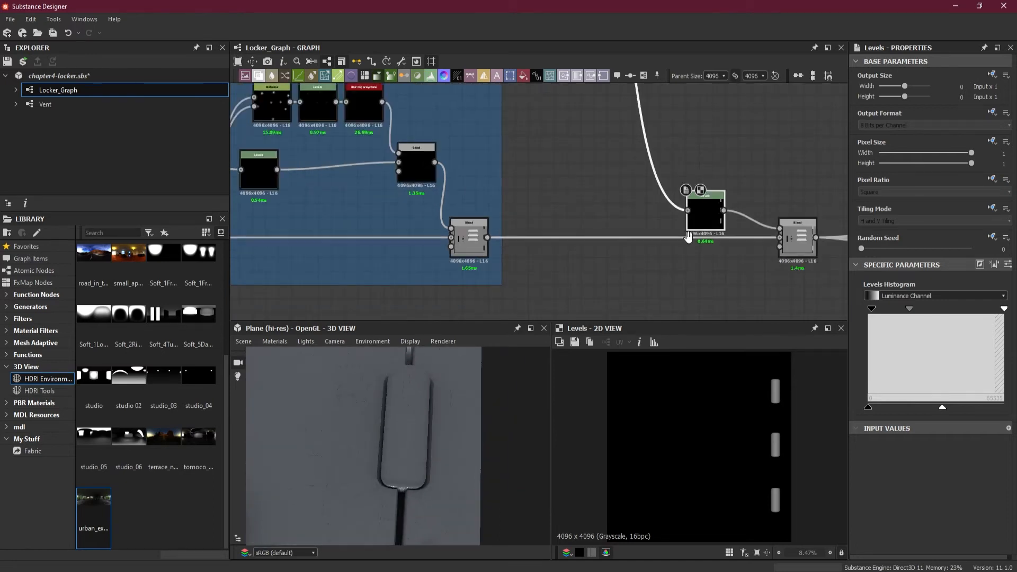
Step: Move the final Levels node away from the main link and add a Shape node above it
middle_drag(691, 233, 700, 291)
drag(706, 273, 641, 242)
click(691, 193)
key(space)
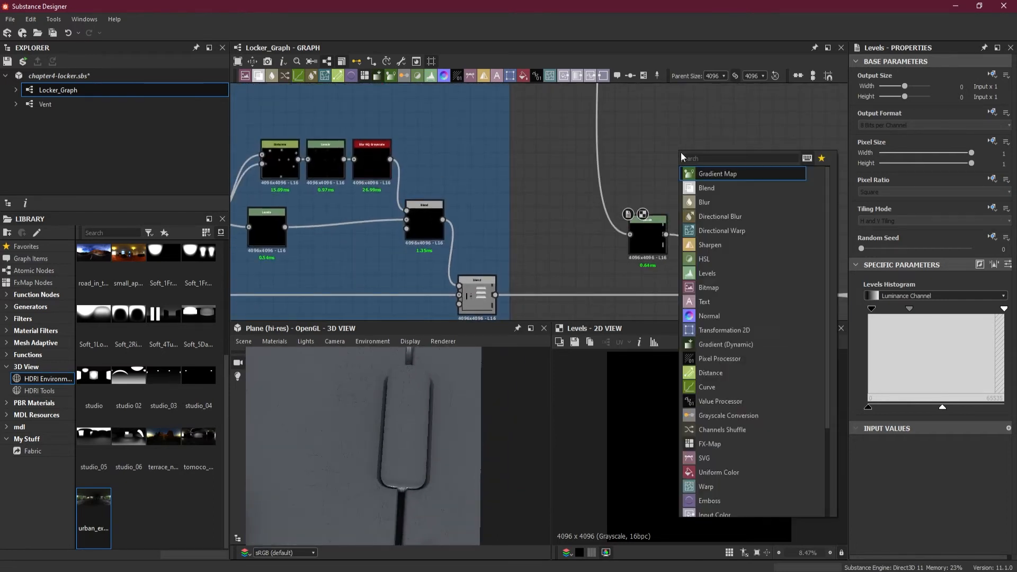
text(sha)
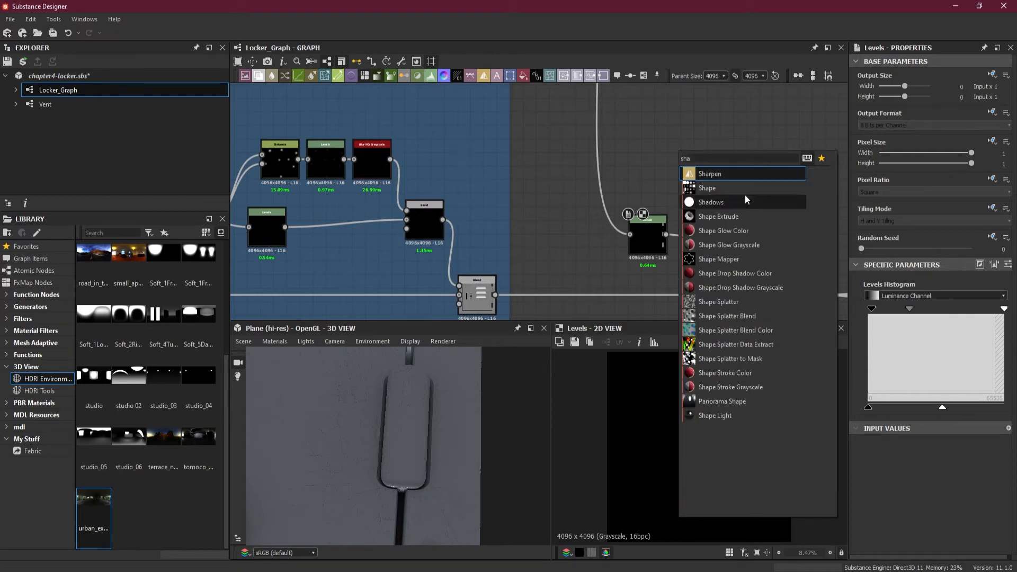
click(728, 189)
mouse_move(687, 173)
mouse_down()
mouse_move(714, 201)
mouse_move(696, 183)
mouse_up()
scroll(714, 201, up, 3)
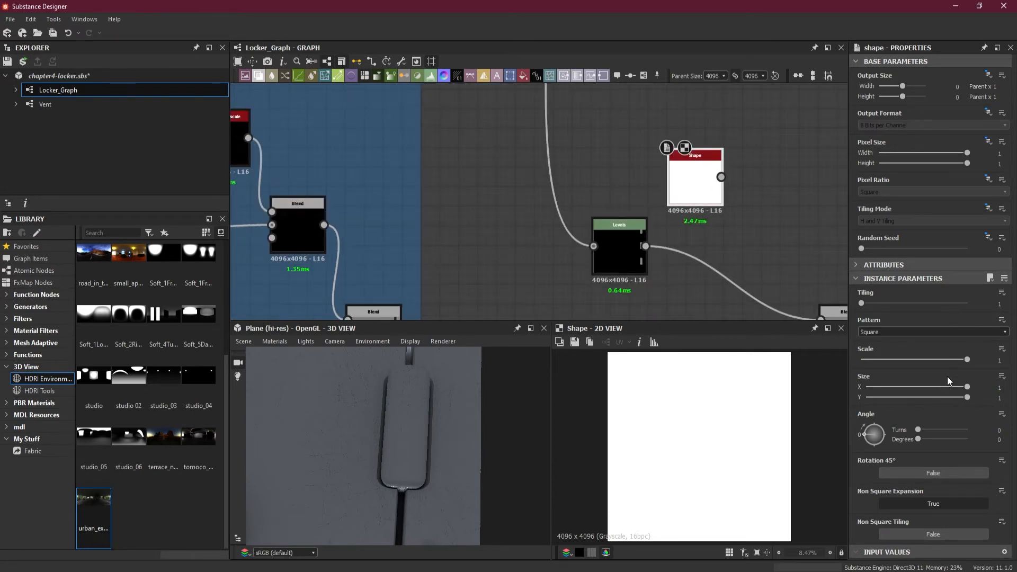
Step: Shape the square into a thin horizontal bar with Scale 0.84, Size X 0.41 and Size Y 0.03
drag(968, 360, 950, 360)
drag(967, 398, 875, 403)
drag(967, 387, 871, 403)
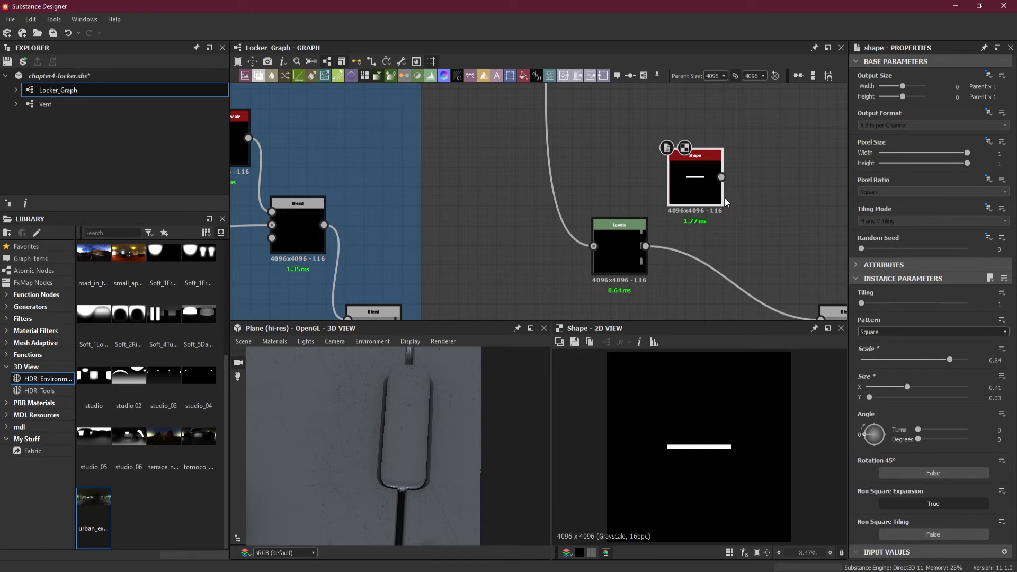
Step: Move the Shape node higher above the Levels node and connect a new Transformation 2D node to its output
scroll(729, 200, down, 1)
drag(695, 186, 638, 135)
click(694, 132)
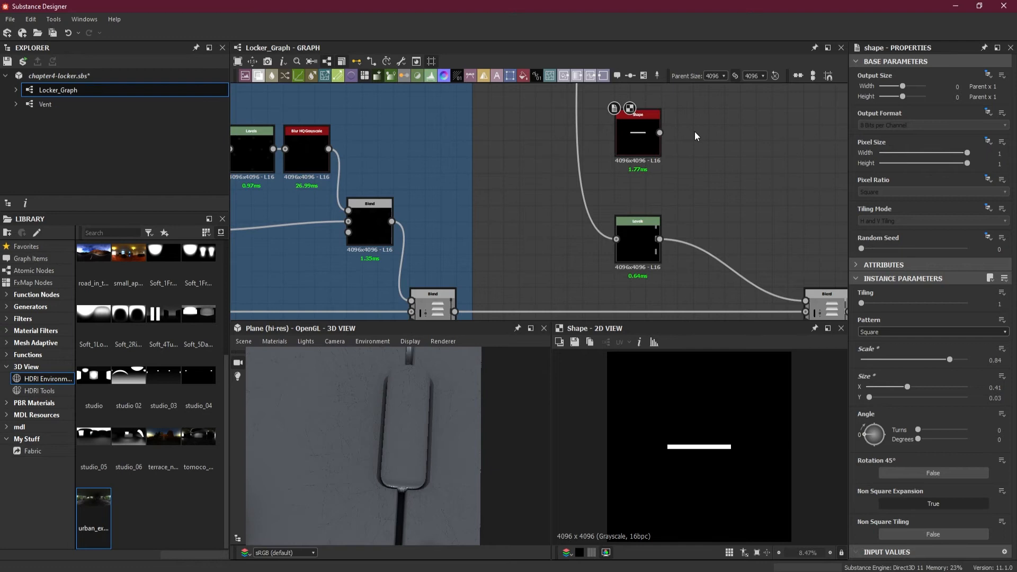
click(629, 149)
key(space)
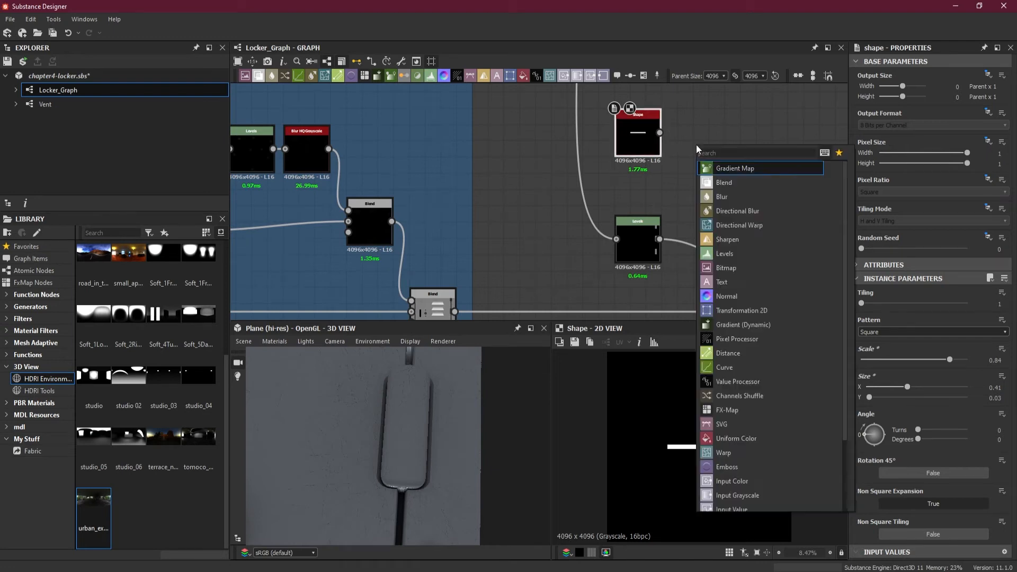
click(756, 310)
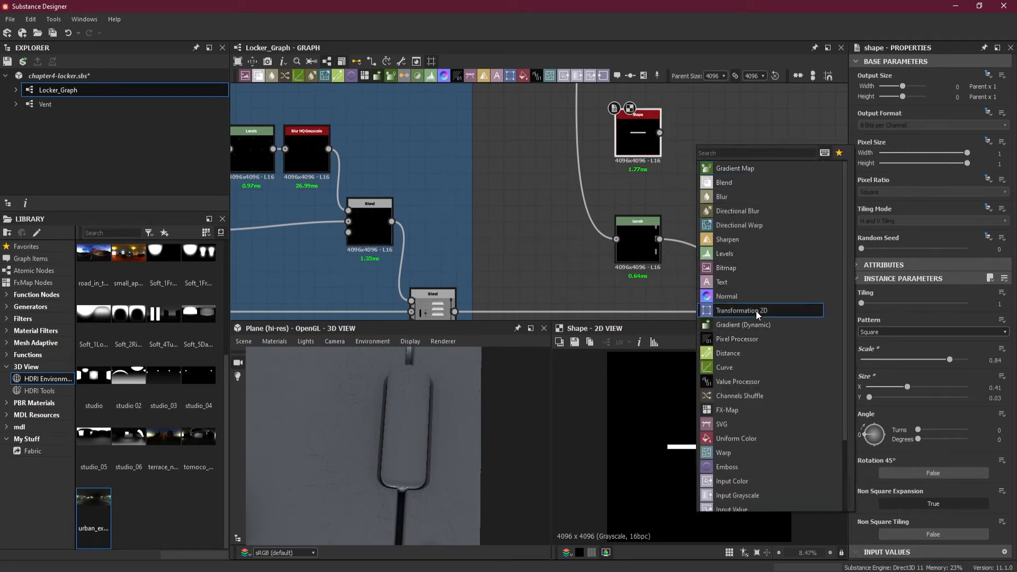
click(756, 311)
Step: Duplicate the Shape and Transformation 2D pair and place the copy just below the original
drag(780, 114, 604, 145)
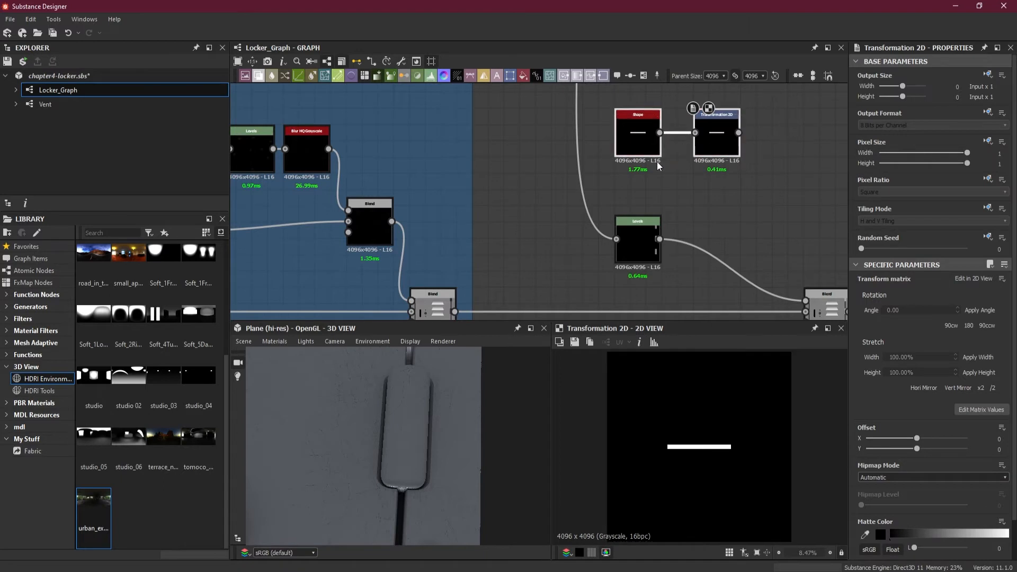
key(ctrl+d)
drag(594, 193, 736, 190)
scroll(738, 185, down, 2)
middle_drag(740, 186, 725, 197)
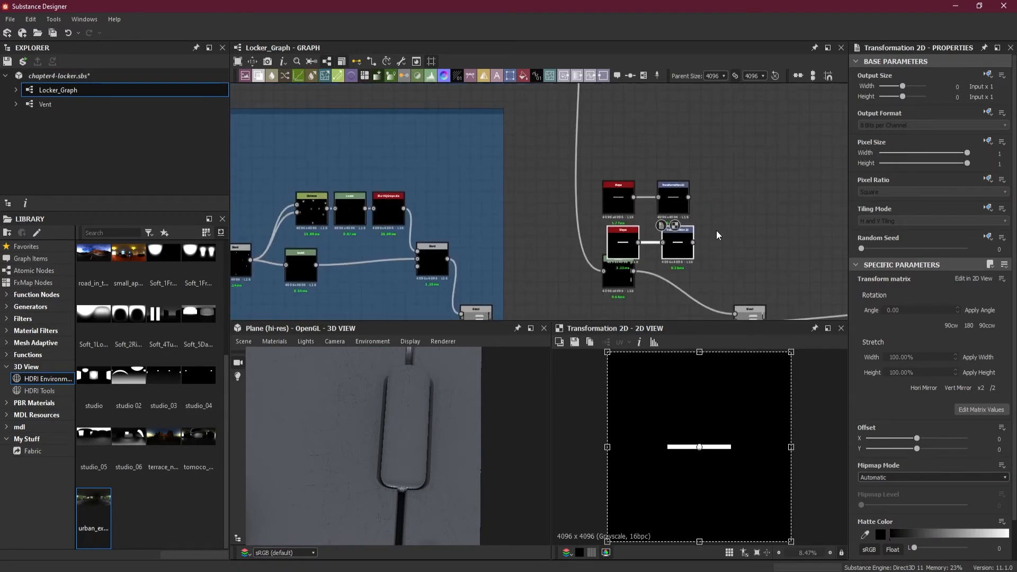
Step: Delete the overlapping copy of the Shape and Transformation 2D pair
key(Delete)
mouse_move(709, 172)
mouse_down()
mouse_move(638, 194)
mouse_move(705, 180)
mouse_up()
click(687, 224)
scroll(686, 224, up, 3)
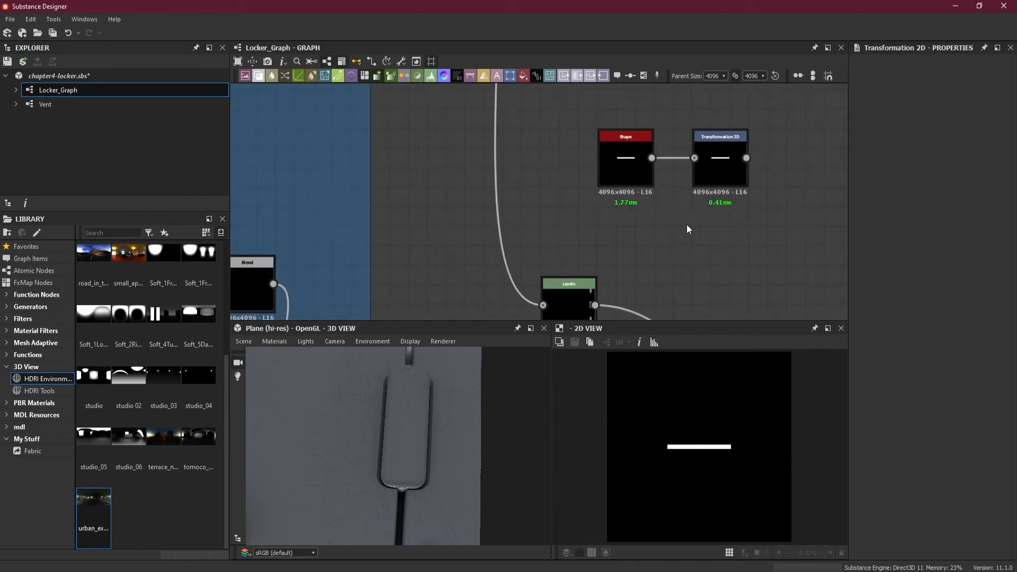
Step: Duplicate the Shape and Transformation 2D pair again and place the copy aligned directly beneath the original
double_click(630, 161)
click(714, 166)
click(743, 238)
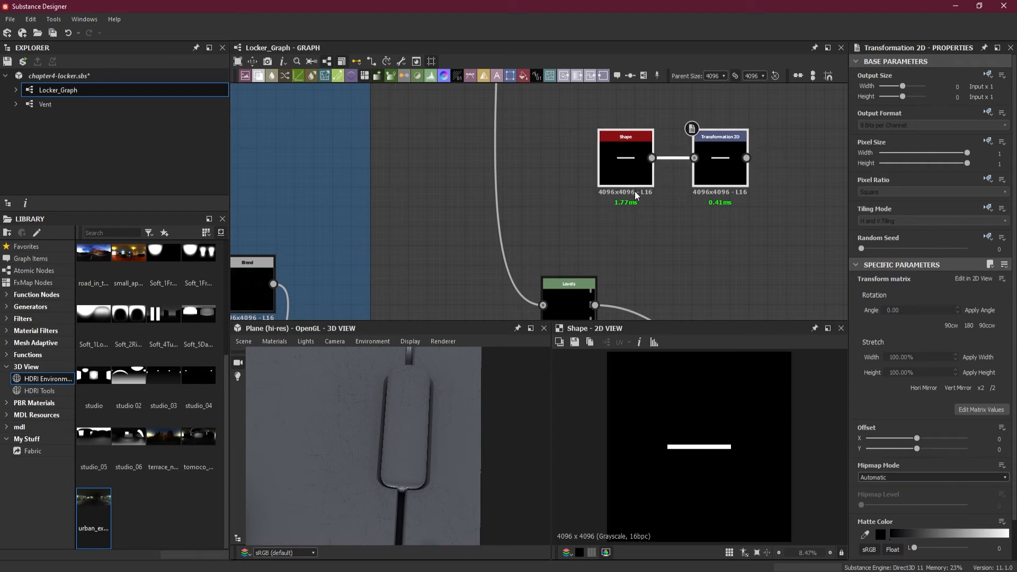
key(ctrl+d)
click(730, 258)
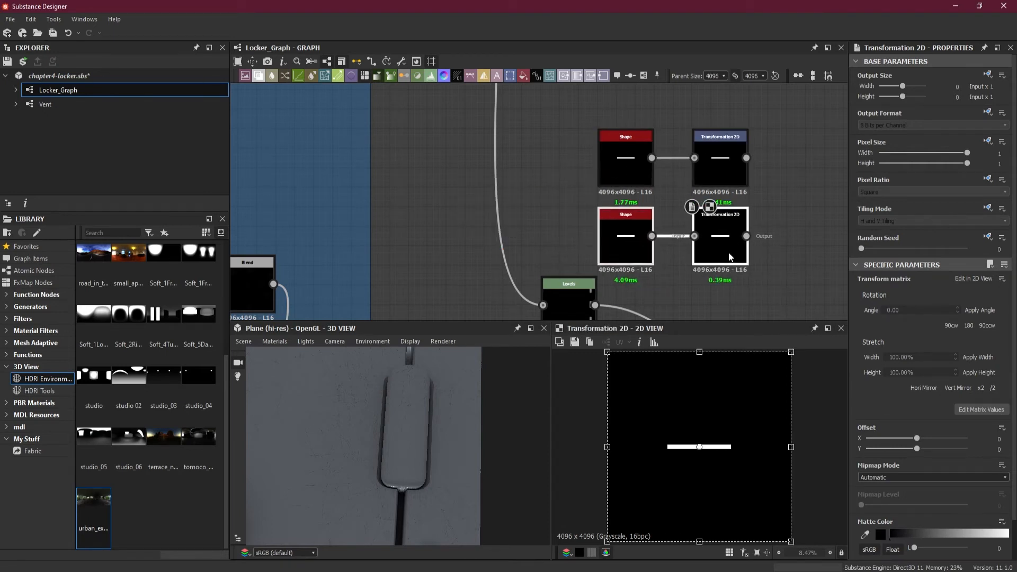
Step: Combine the two Transformation 2D outputs in a new Blend node, upper one as foreground, using Add (Linear Dodge) mode
click(779, 227)
middle_drag(828, 206, 716, 205)
key(space)
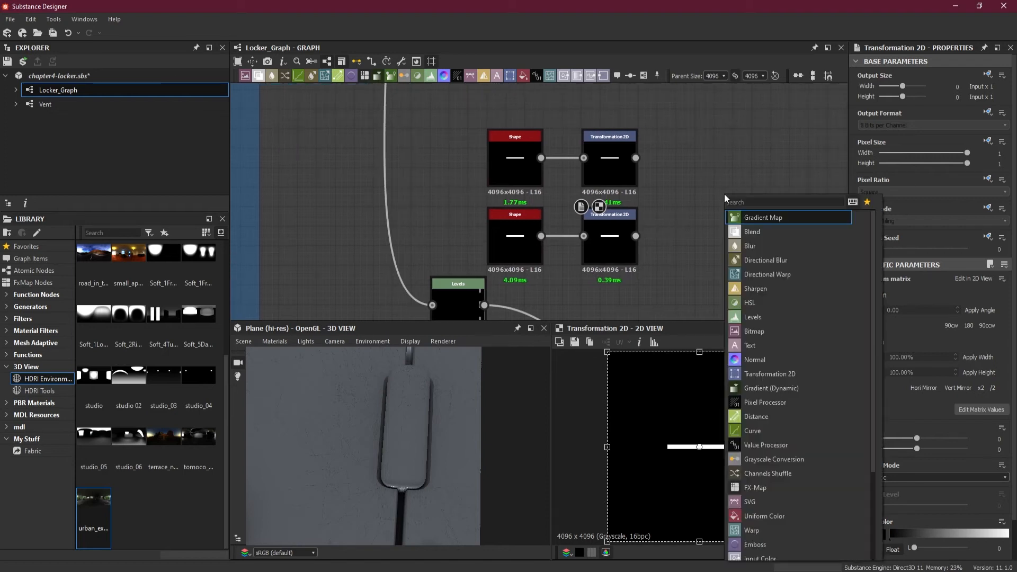
click(771, 233)
drag(636, 158, 697, 184)
drag(635, 236, 697, 197)
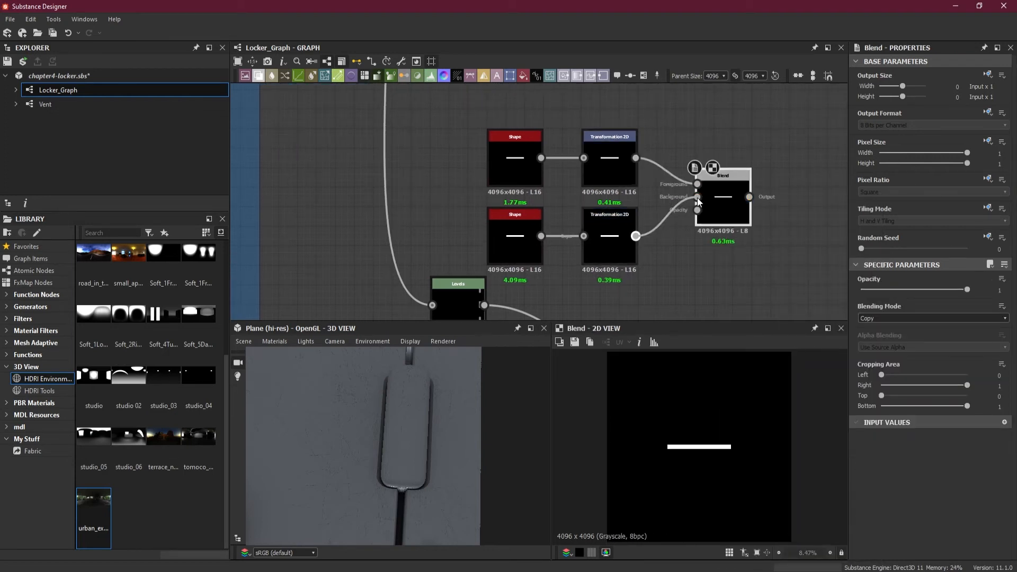
click(889, 320)
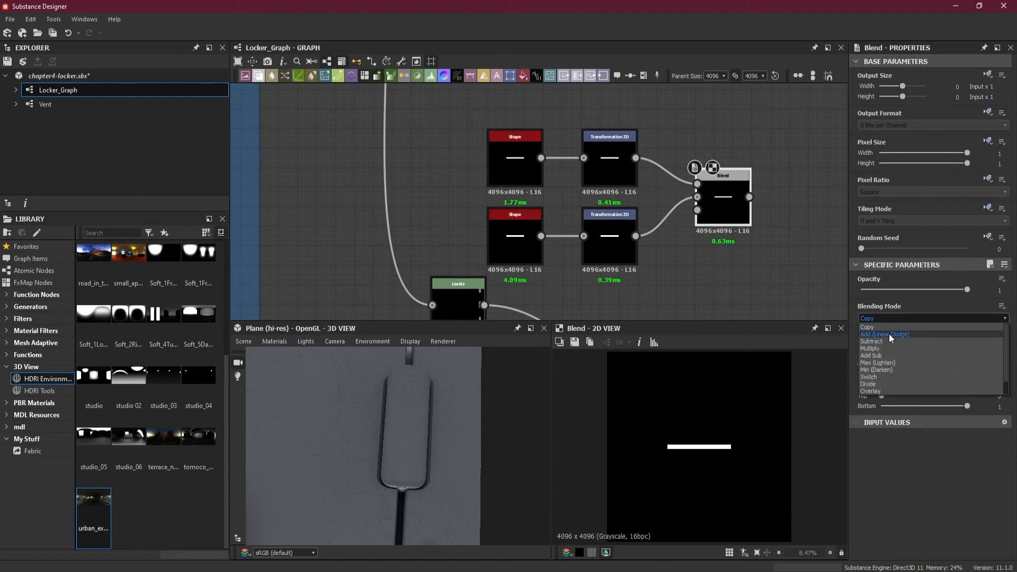
click(889, 335)
Step: Shift the upper Transformation 2D's bar up to a Y offset of about 0.31 and move the Blend node farther right
click(609, 159)
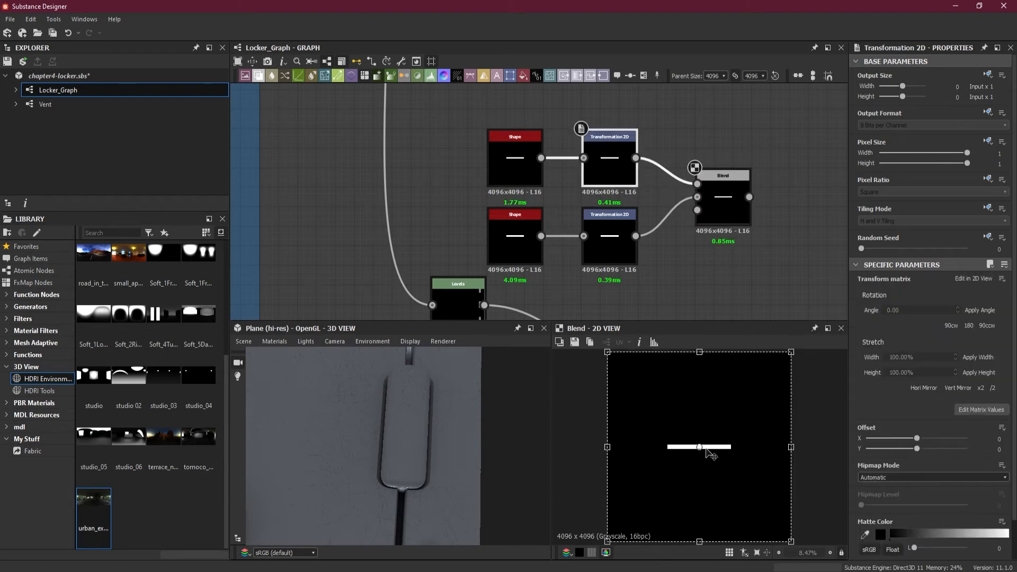
drag(711, 446, 709, 391)
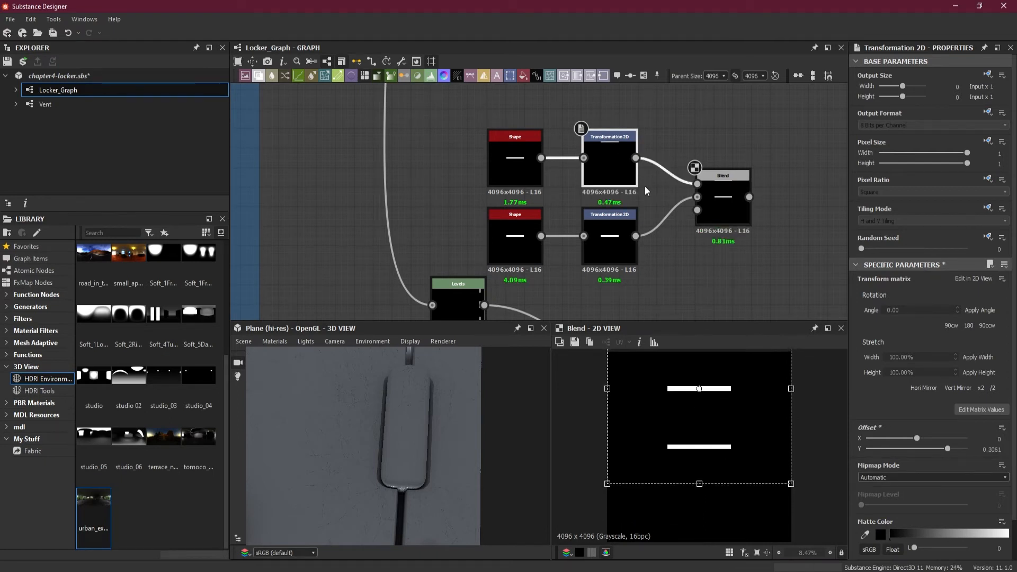
drag(723, 217, 837, 218)
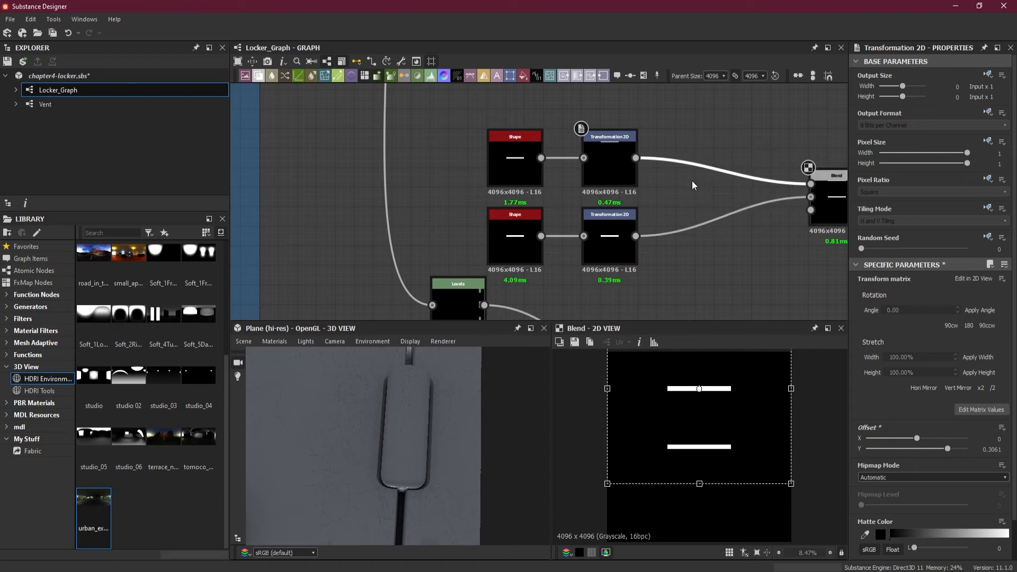
Step: Insert a Mirror Grayscale node between the upper Transformation 2D and the Blend, set it to Mirror Axis Y, and align it with the row
key(space)
click(663, 125)
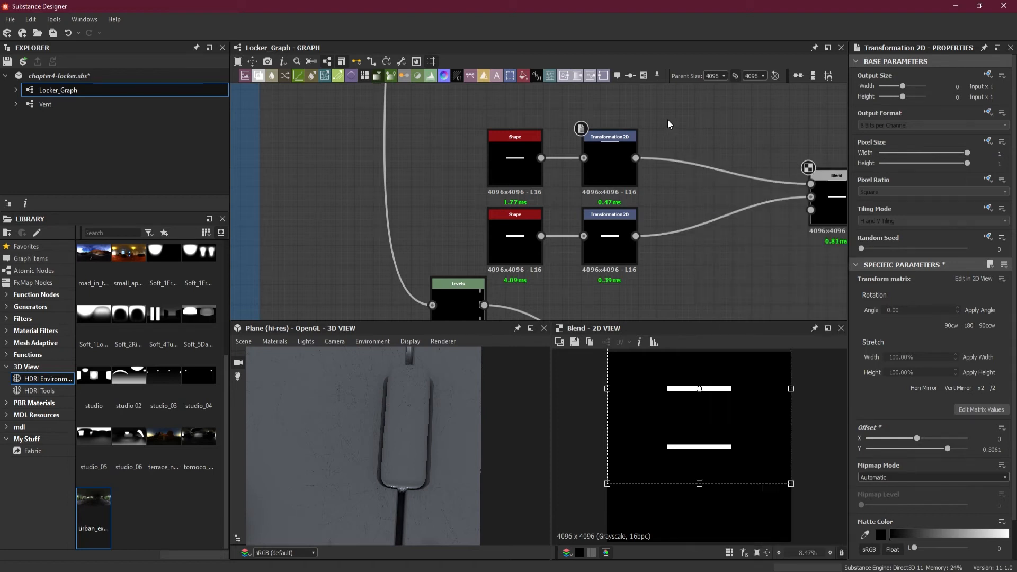
key(space)
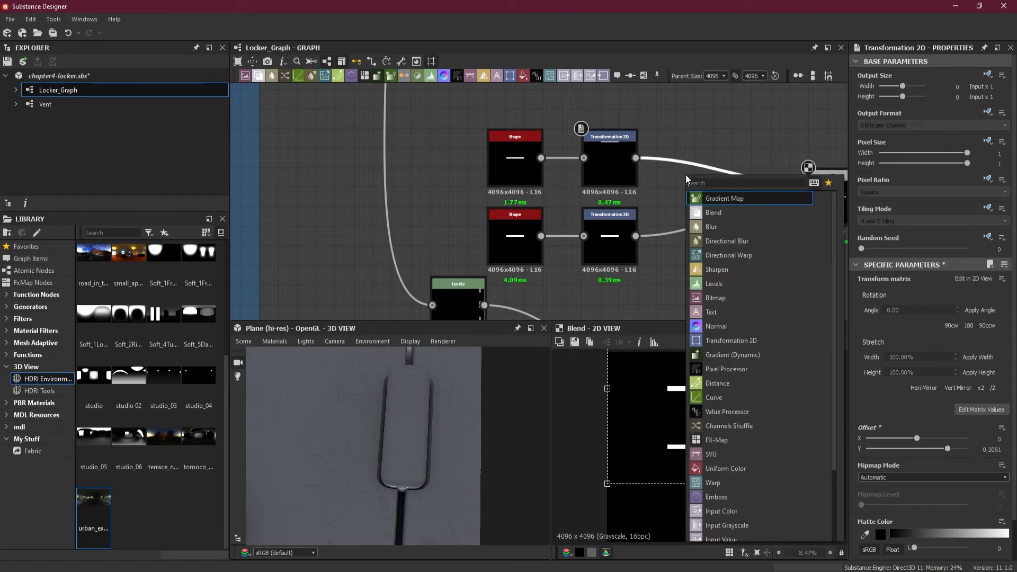
text(mirr)
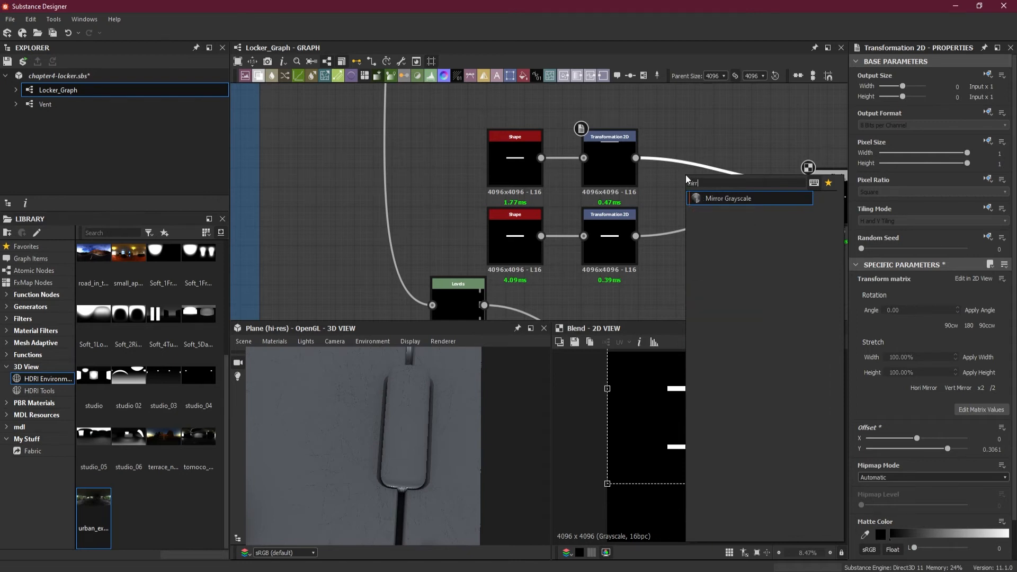
click(734, 199)
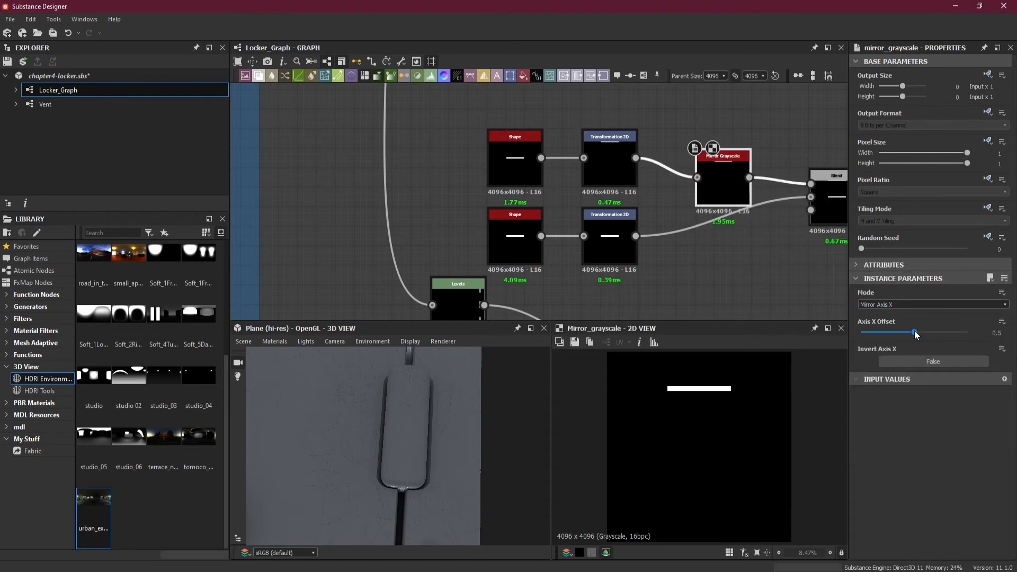
click(895, 305)
click(898, 317)
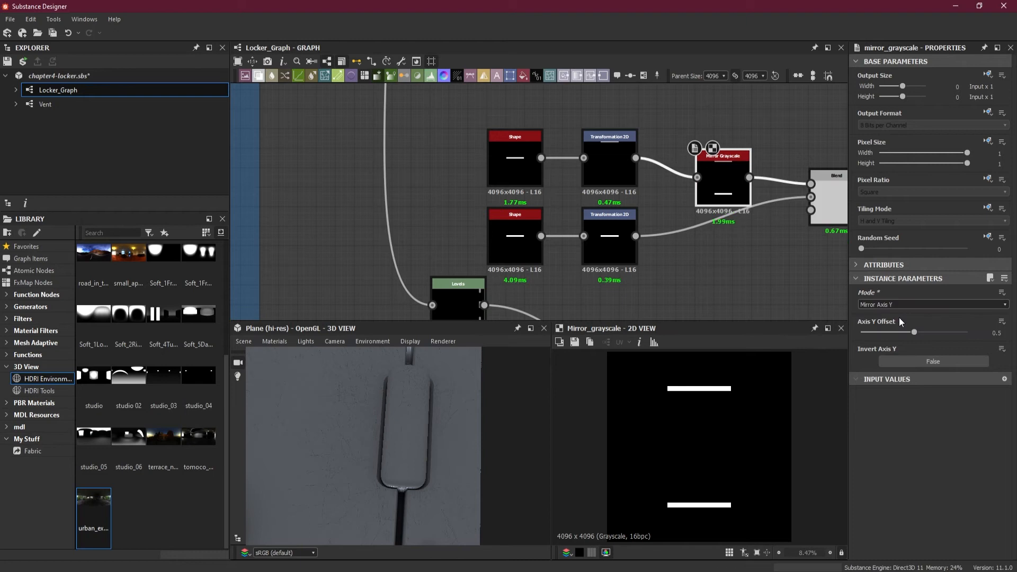
drag(732, 189, 712, 169)
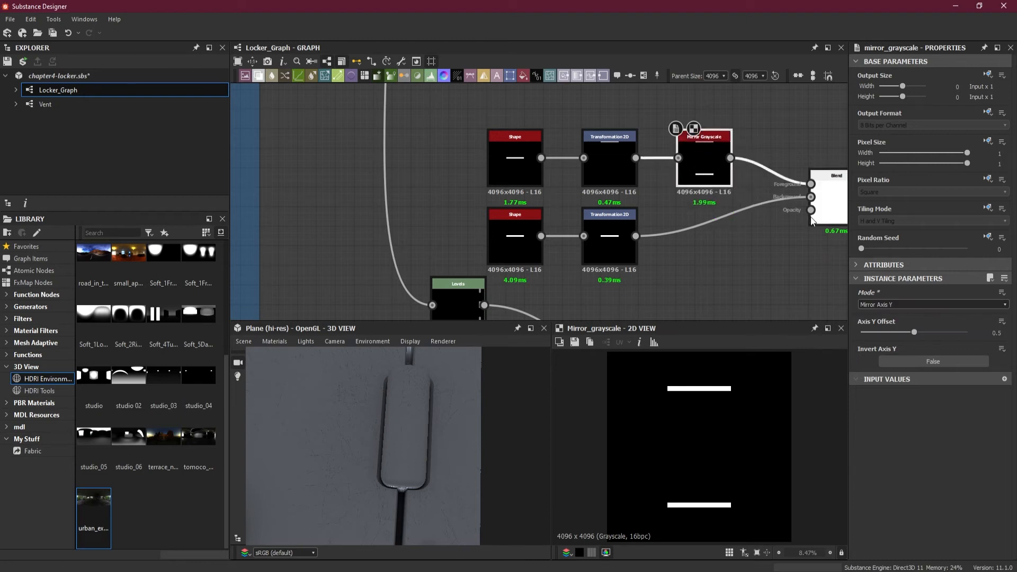
Step: Preview the combined bars and bring the outer ones closer with a Y offset of about 0.26 on the upper Transformation 2D
click(833, 213)
middle_drag(801, 254, 712, 251)
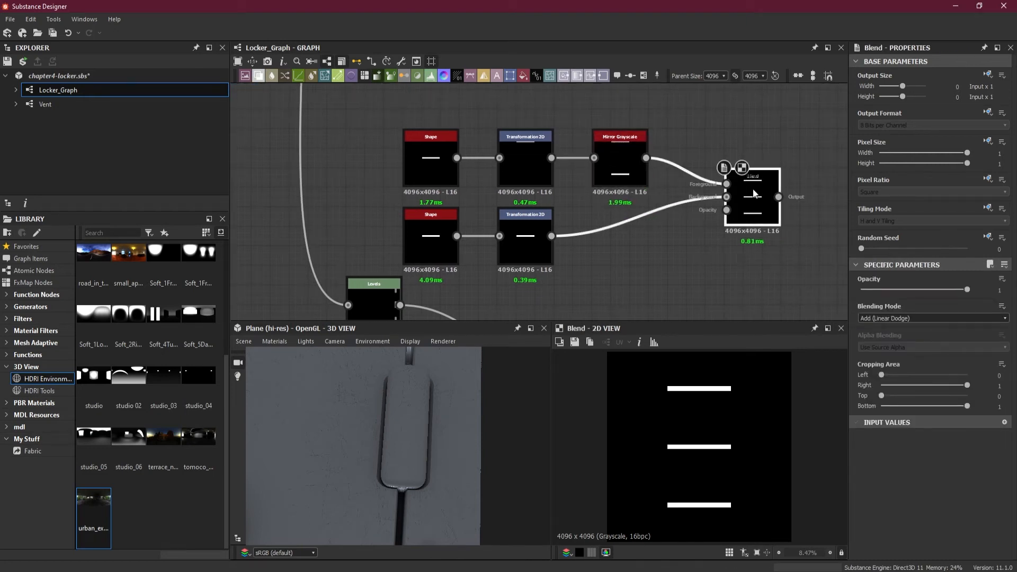
click(530, 160)
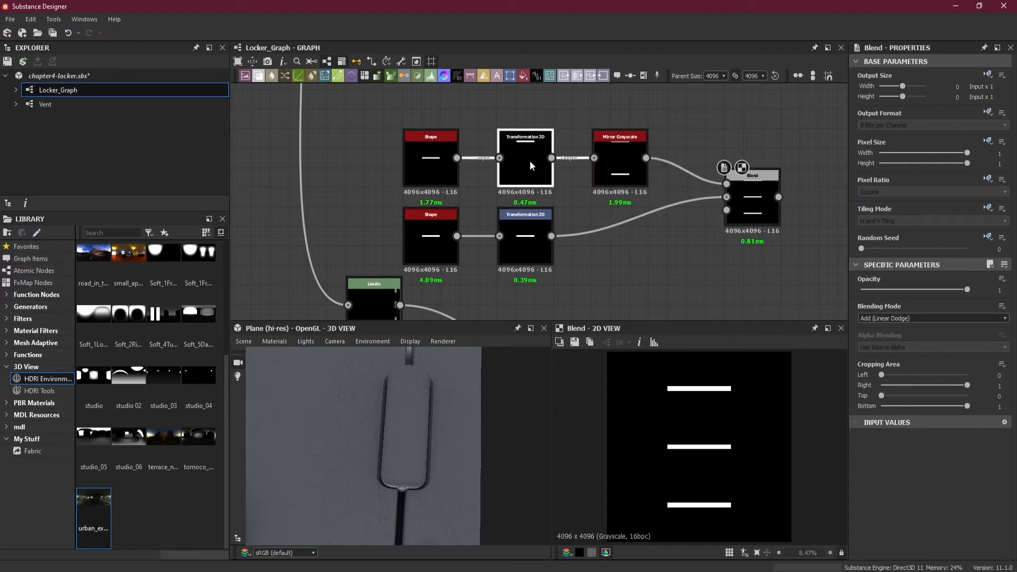
drag(710, 391, 711, 398)
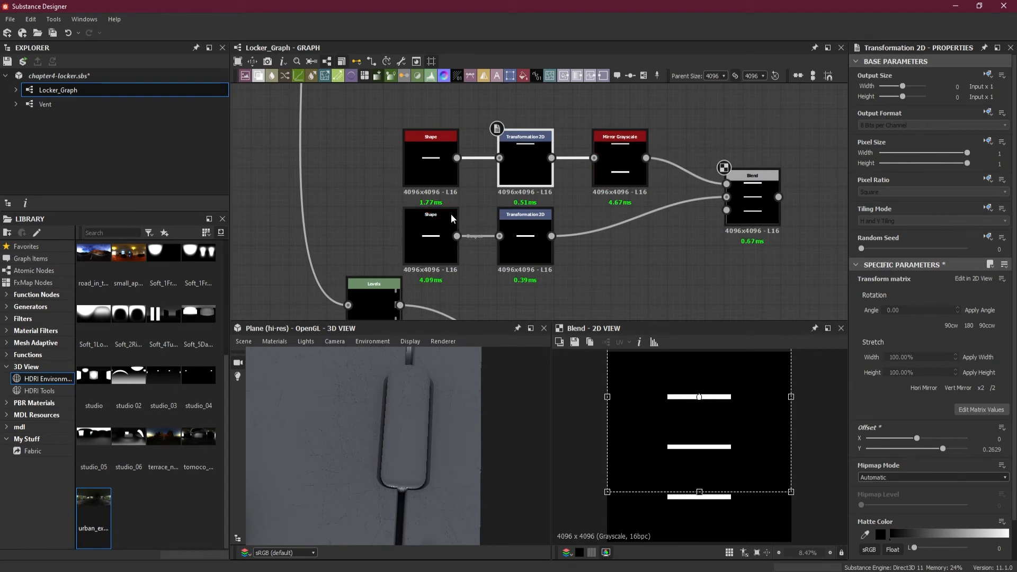
Step: Delete the lower Shape node and feed the lower Transformation 2D from the remaining Shape node
click(443, 232)
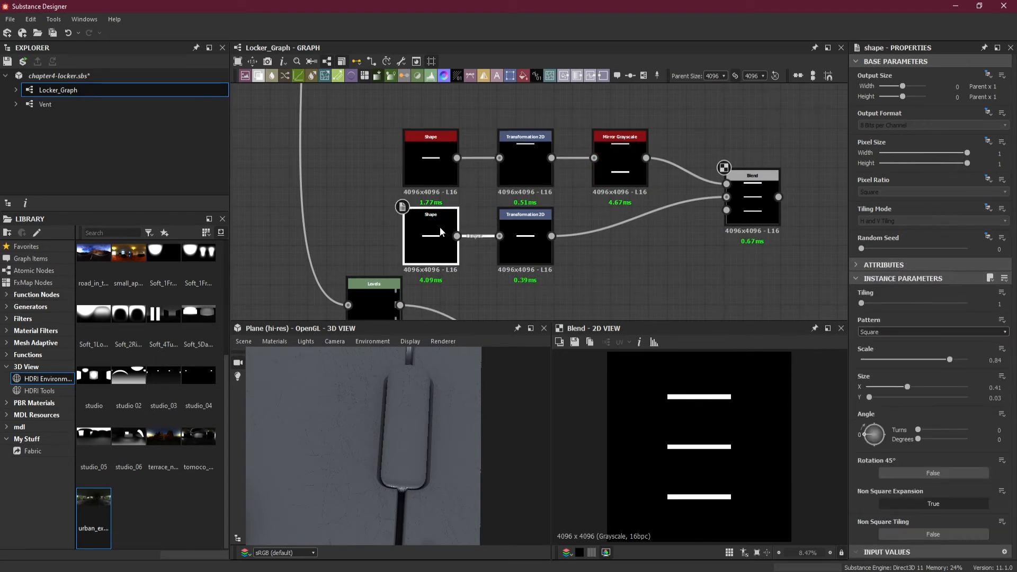
key(Delete)
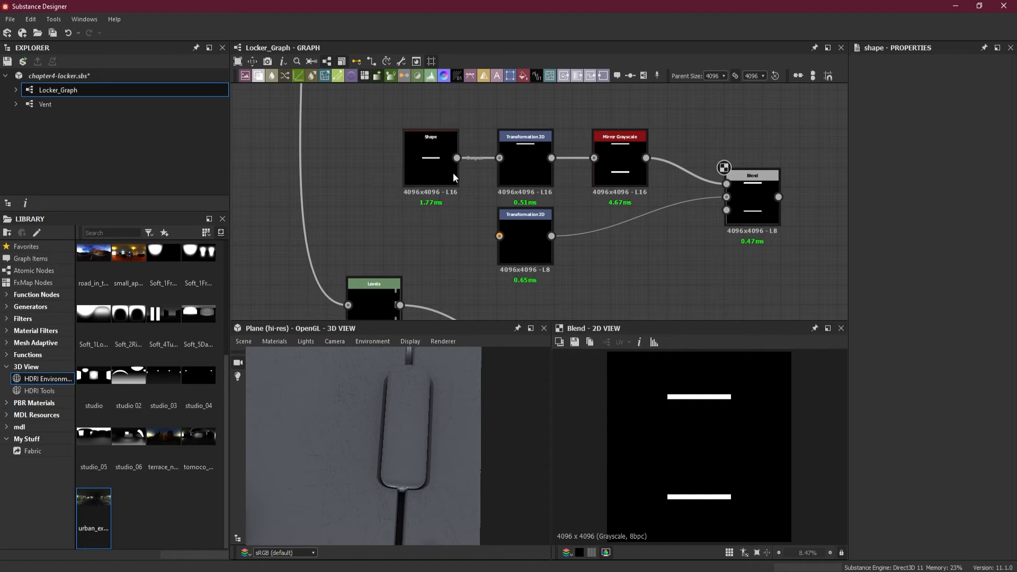
drag(476, 236, 498, 236)
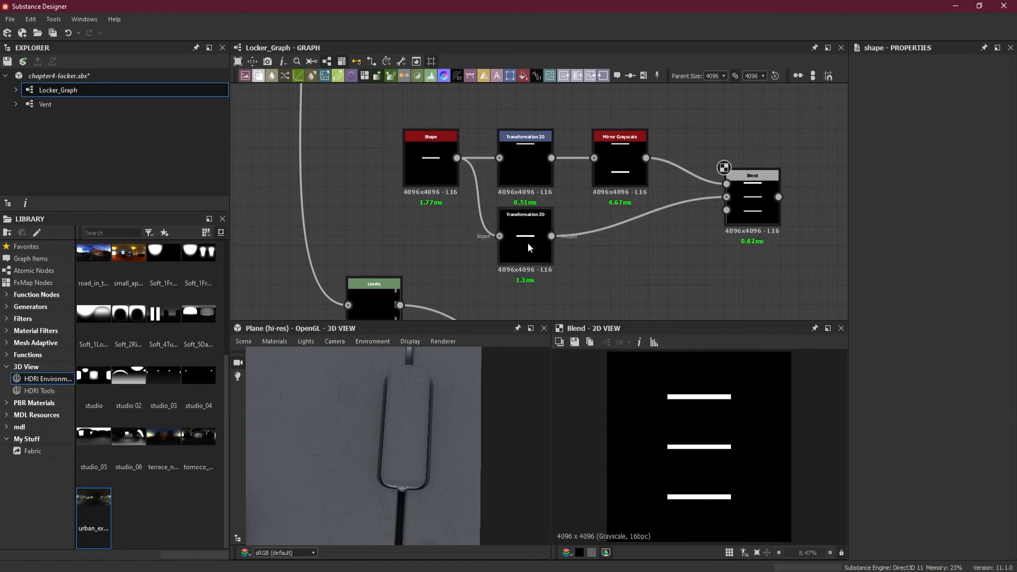
Step: Thicken the bars by raising the Shape node's Size Y to about 0.07
click(434, 161)
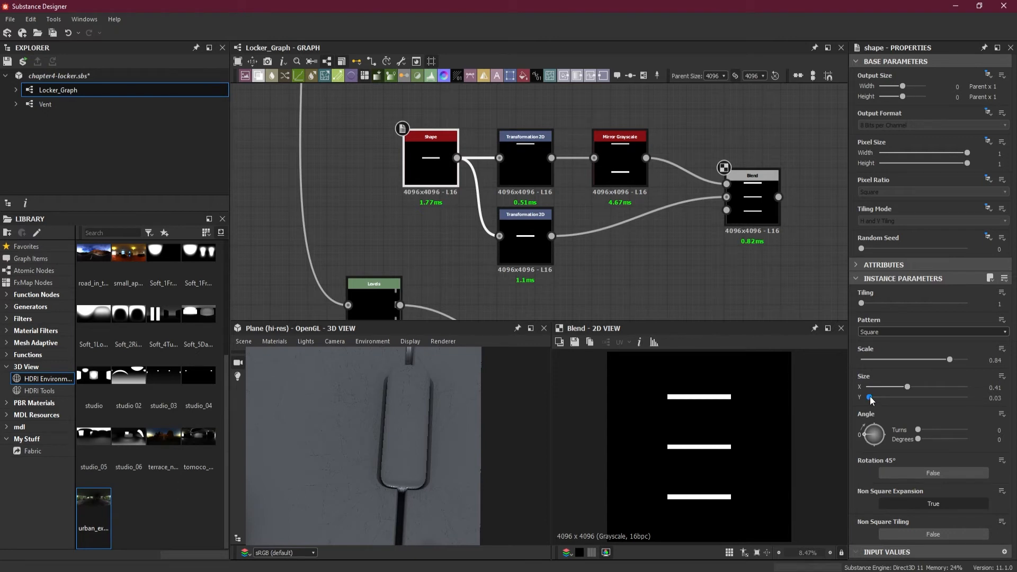
drag(870, 398, 872, 398)
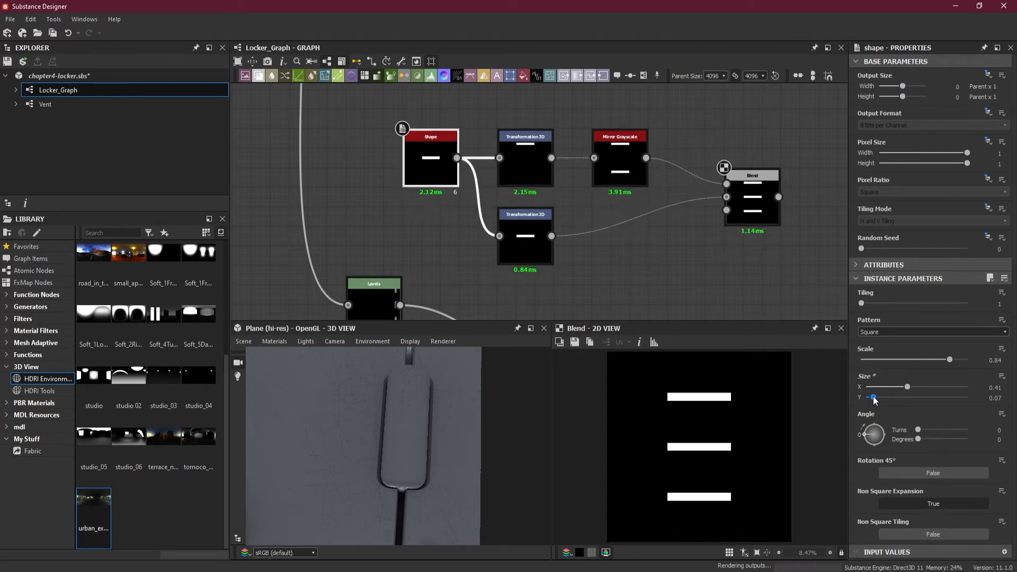
drag(872, 398, 873, 398)
Step: Move the final Blend node on the main link farther right to make room
scroll(666, 234, down, 3)
middle_drag(666, 236, 619, 180)
drag(569, 281, 822, 282)
Step: Add a Blend node with the bars as foreground and the hinge Levels as background, and route it into the final Blend's foreground
click(718, 155)
key(space)
click(746, 192)
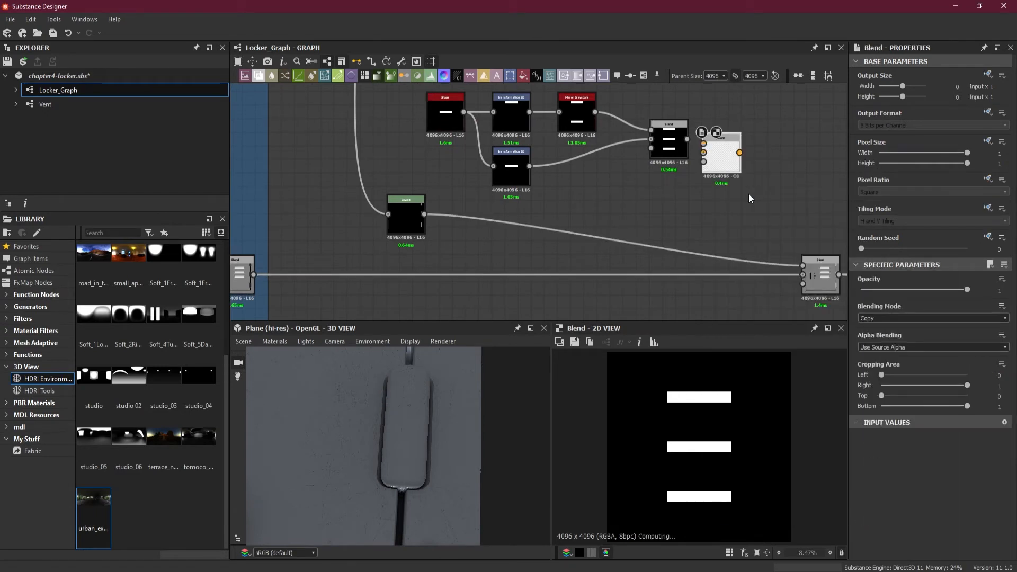
drag(725, 161, 737, 200)
drag(423, 214, 730, 201)
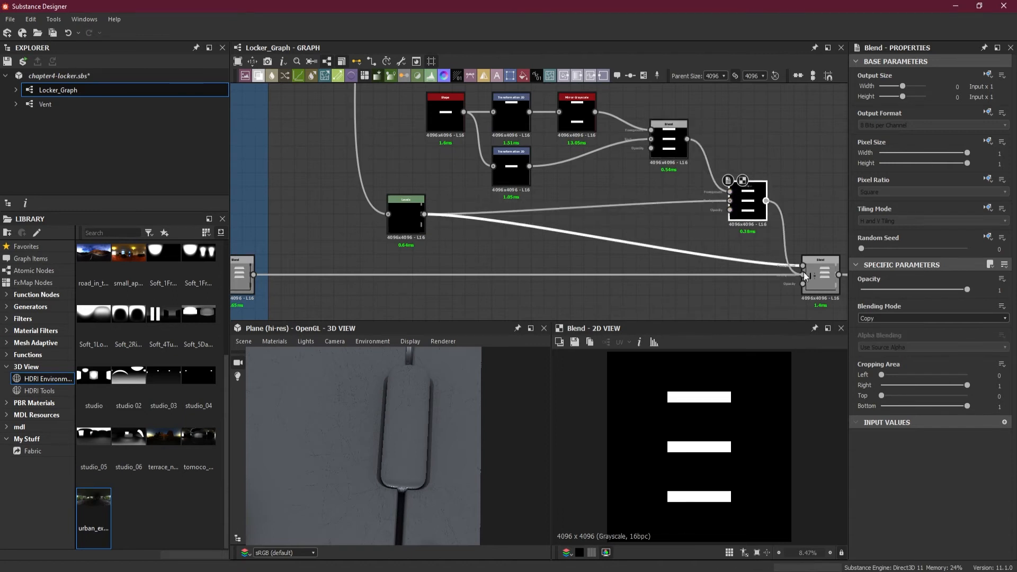
drag(807, 263, 807, 263)
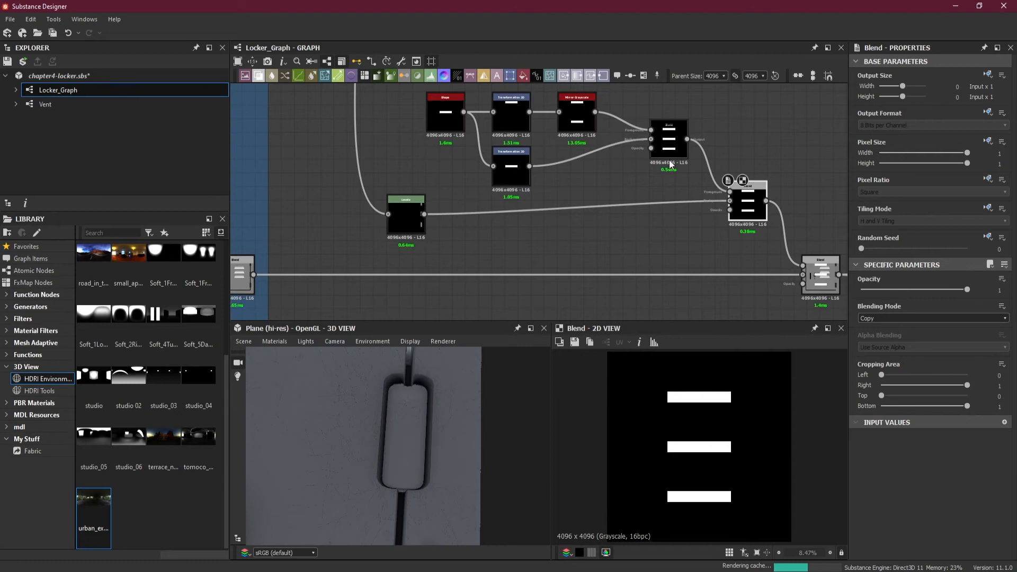
Step: Nudge the bars' Blend node left and set the new hinge Blend's blending mode to Subtract
scroll(672, 175, up, 2)
drag(667, 141, 648, 140)
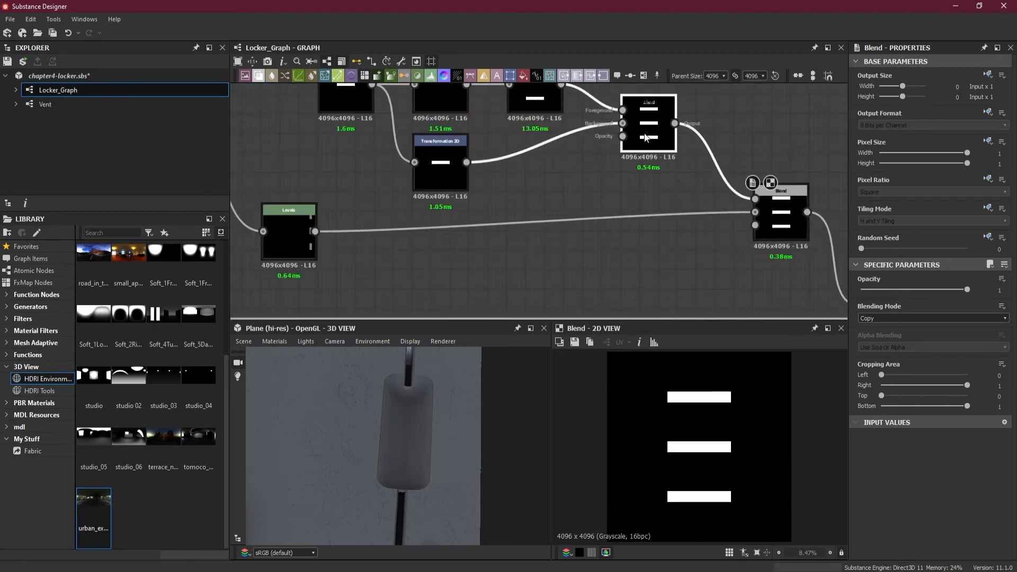
click(777, 219)
click(910, 318)
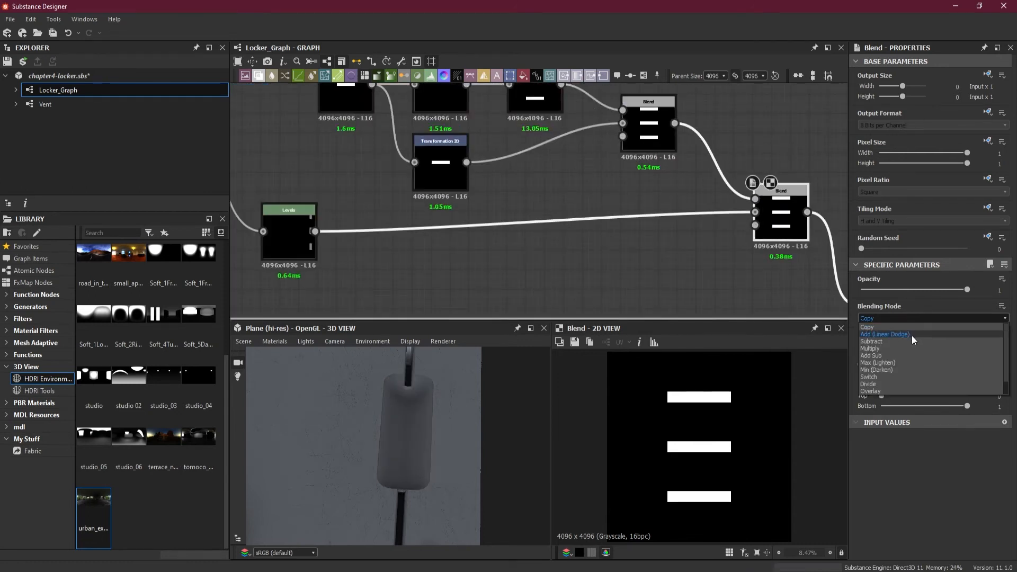
click(911, 340)
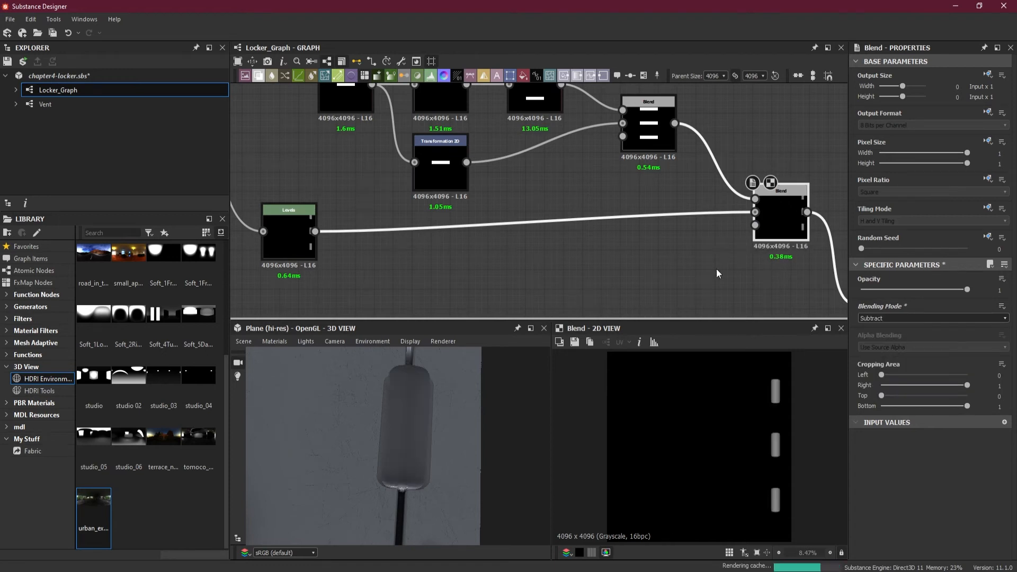
Step: Move the subtracting Blend, the final Blend and the output nodes together farther right
click(647, 127)
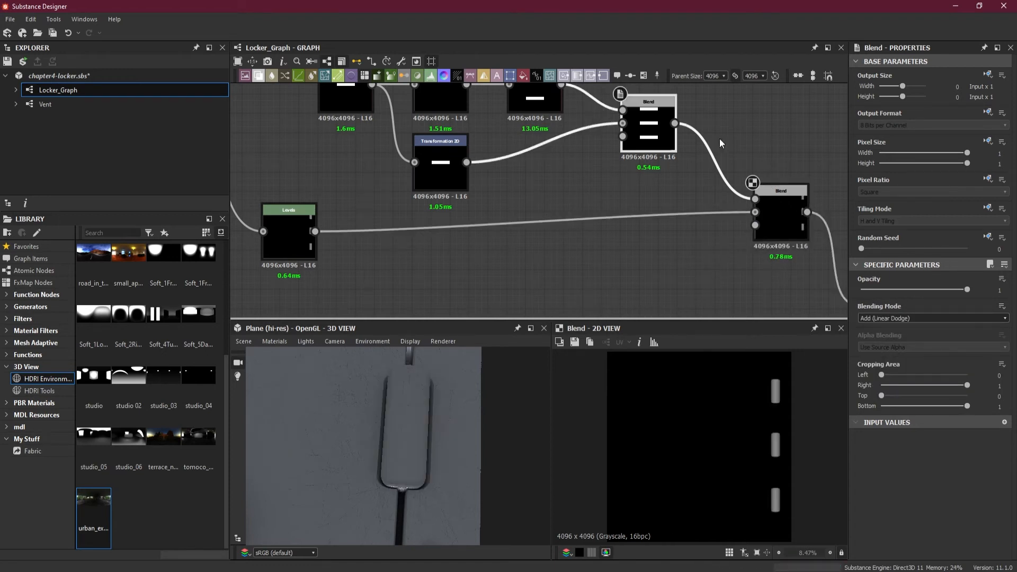
scroll(725, 216, down, 2)
scroll(725, 221, down, 1)
middle_drag(646, 268, 518, 240)
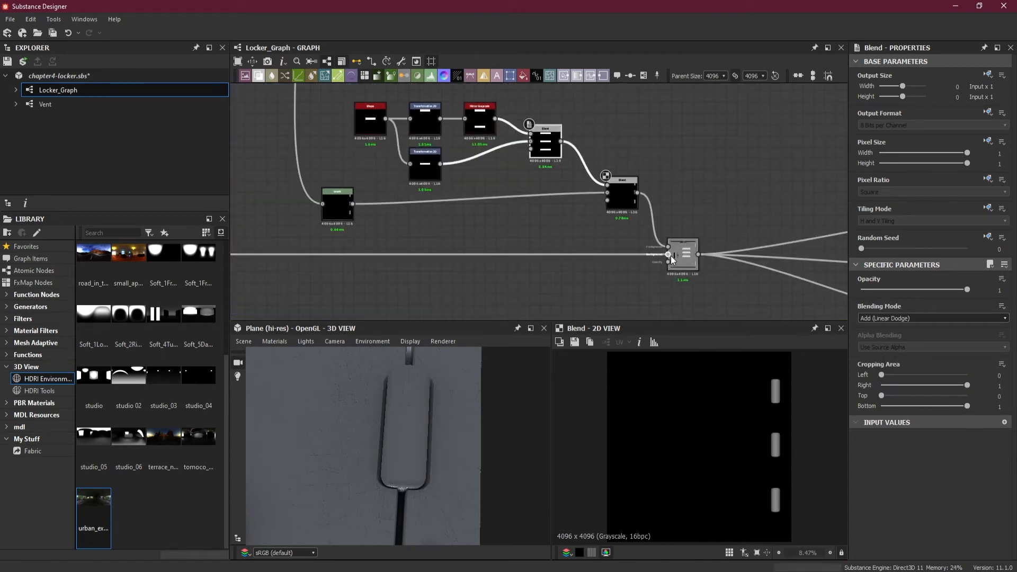
scroll(672, 255, down, 3)
scroll(674, 260, down, 3)
middle_drag(698, 273, 664, 209)
drag(816, 126, 618, 294)
drag(641, 183, 723, 183)
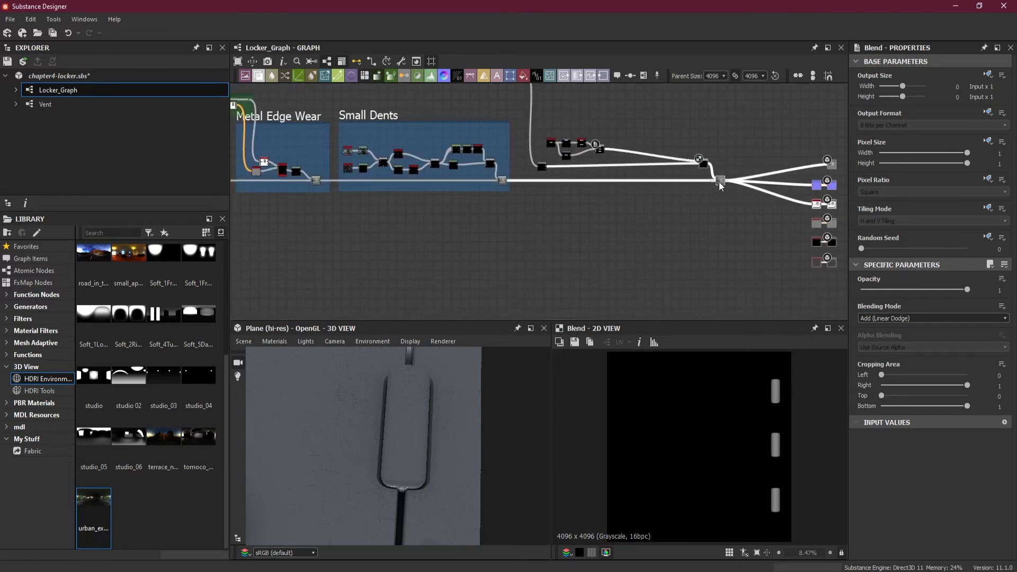
Step: Insert a Transformation 2D node on the link between the bars' Blend and the subtracting Blend
scroll(564, 113, up, 3)
scroll(677, 182, up, 5)
drag(669, 171, 689, 227)
right_click(689, 227)
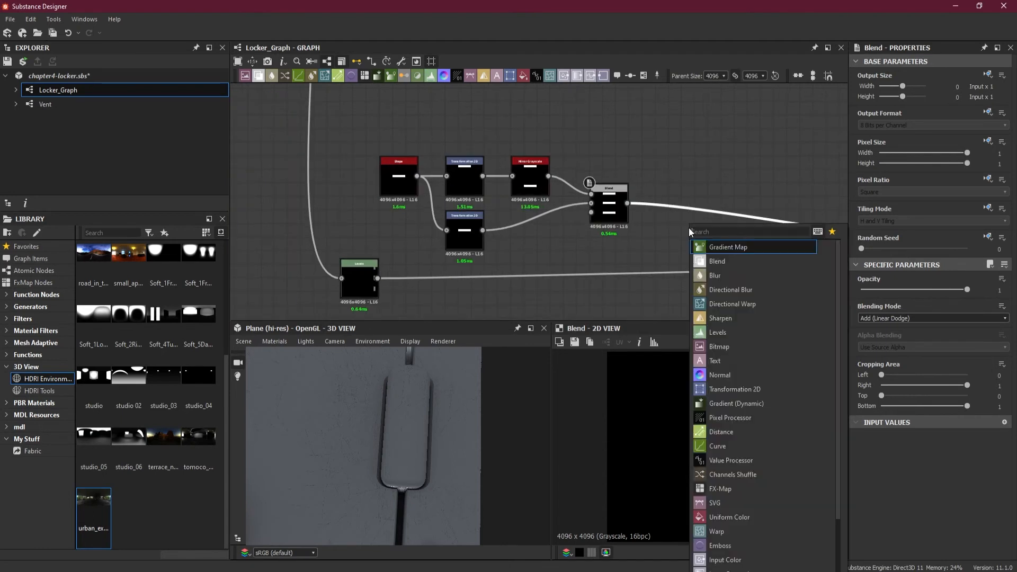
click(746, 387)
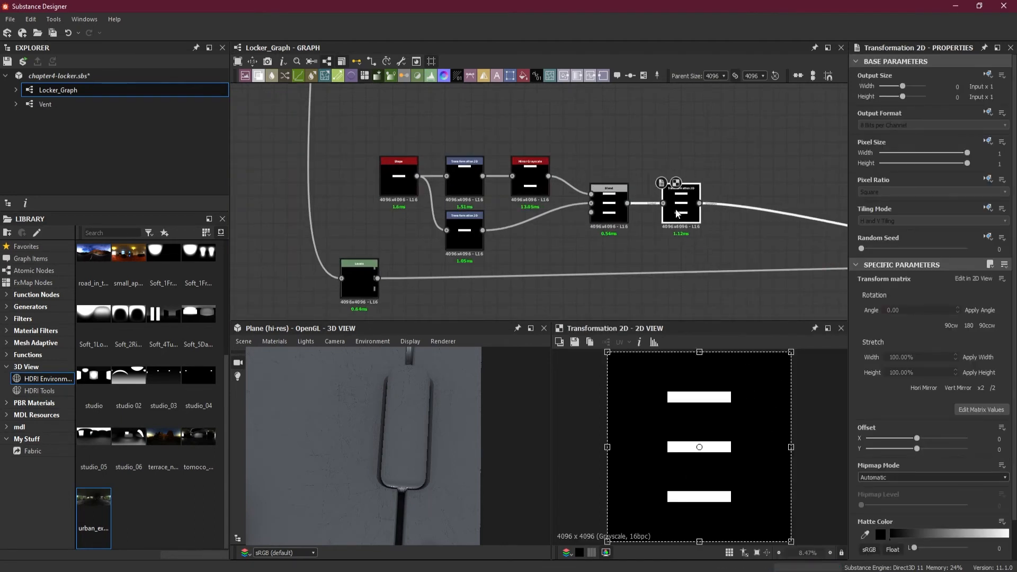
Step: Nudge the subtracting Blend node slightly left and show its result in the 2D view
scroll(701, 231, down, 4)
click(765, 239)
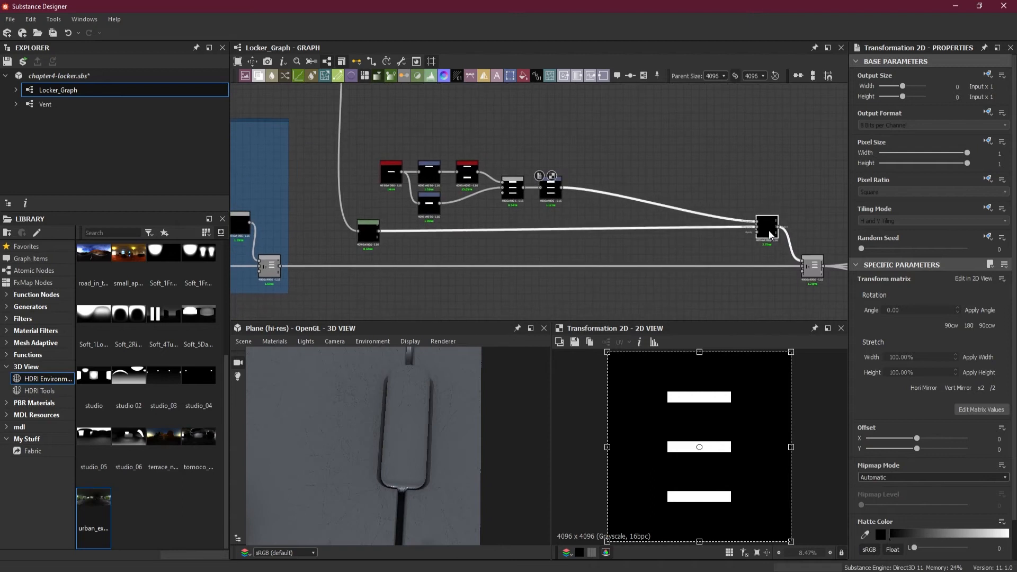
drag(765, 239, 760, 239)
click(761, 238)
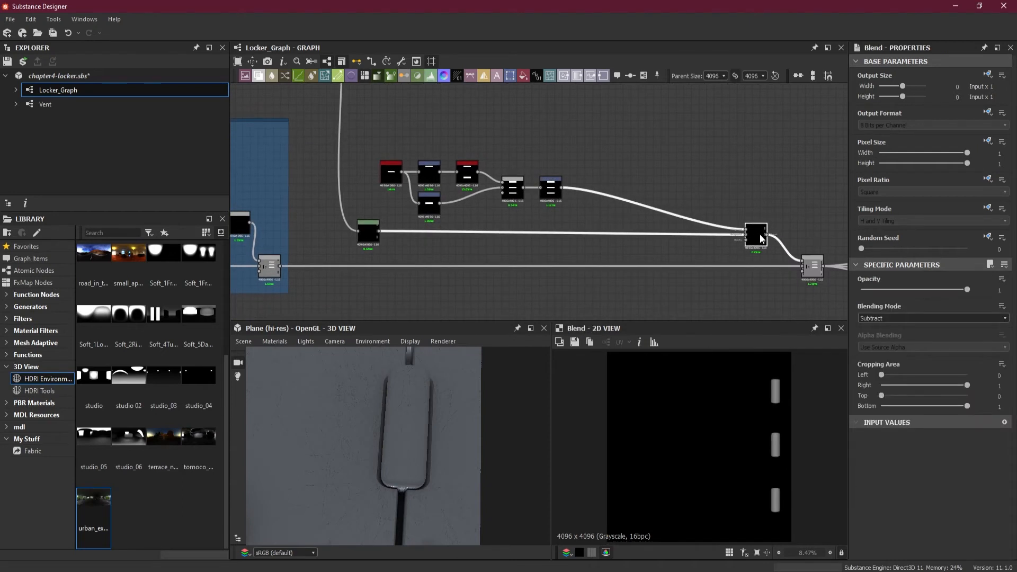
Step: Shift the bars' Transformation 2D toward the hinges and set its tiling mode to an absolute No Tiling
click(553, 192)
drag(738, 466, 796, 464)
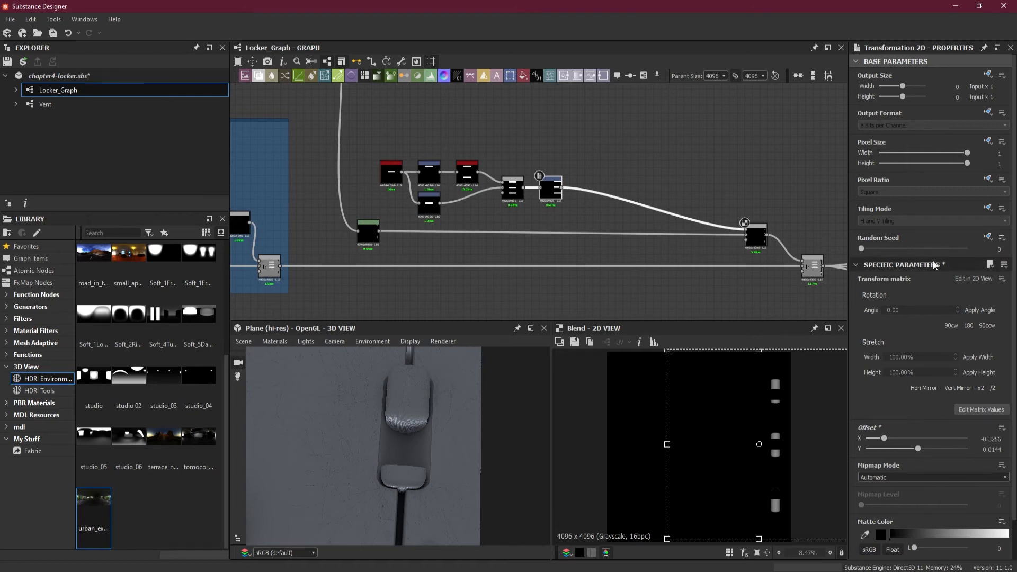
click(988, 209)
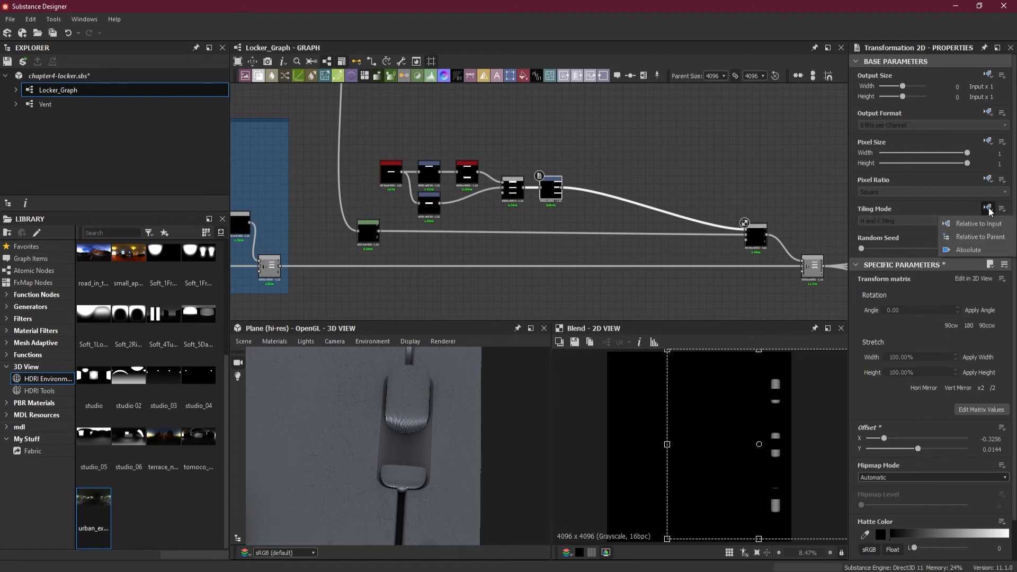
click(976, 251)
click(911, 221)
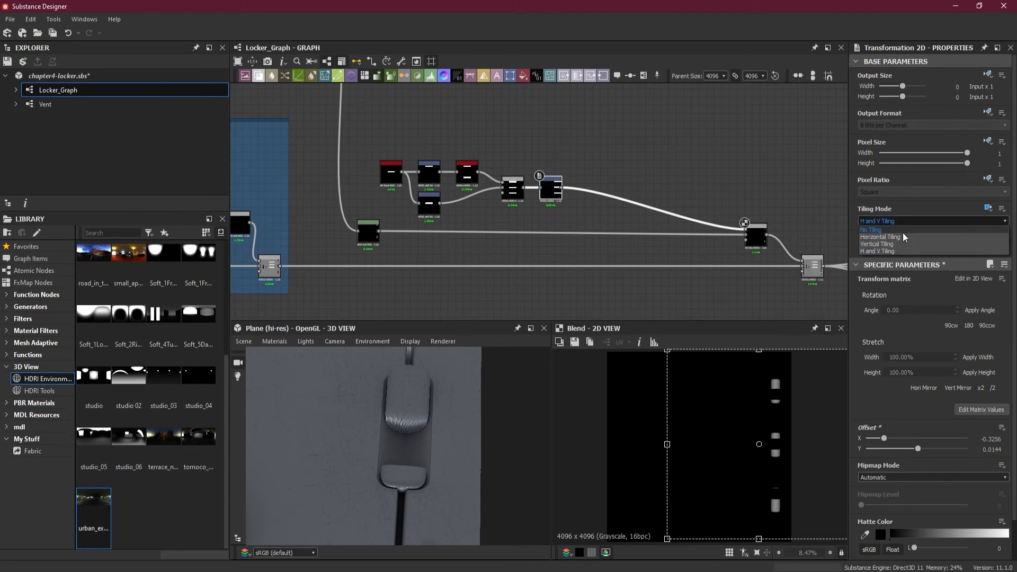
click(874, 230)
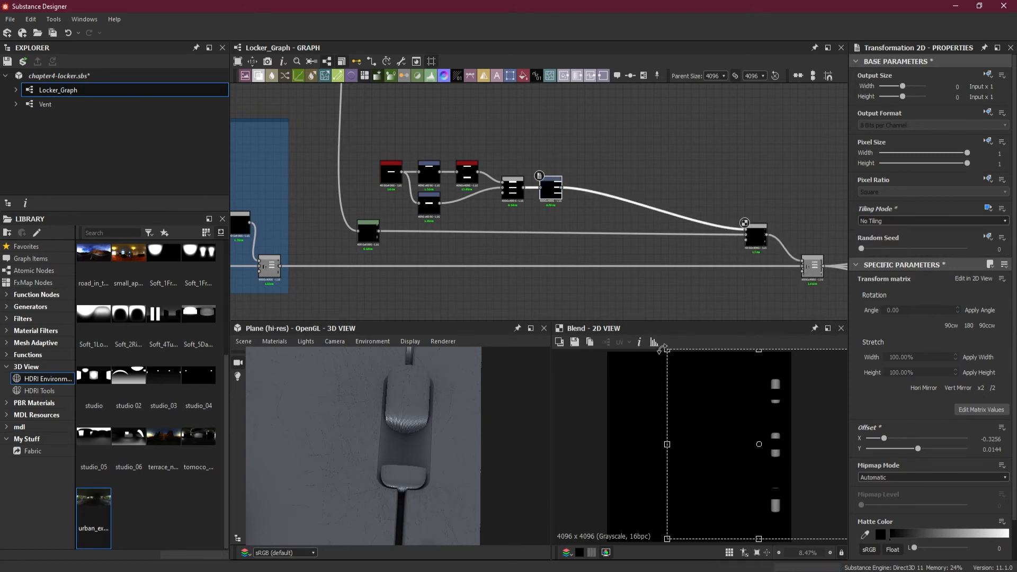
Step: Scale the bars down and position them over the uppermost hinge, at an offset of about X -2.4887, Y 1.8836
drag(669, 352, 799, 392)
scroll(800, 388, up, 4)
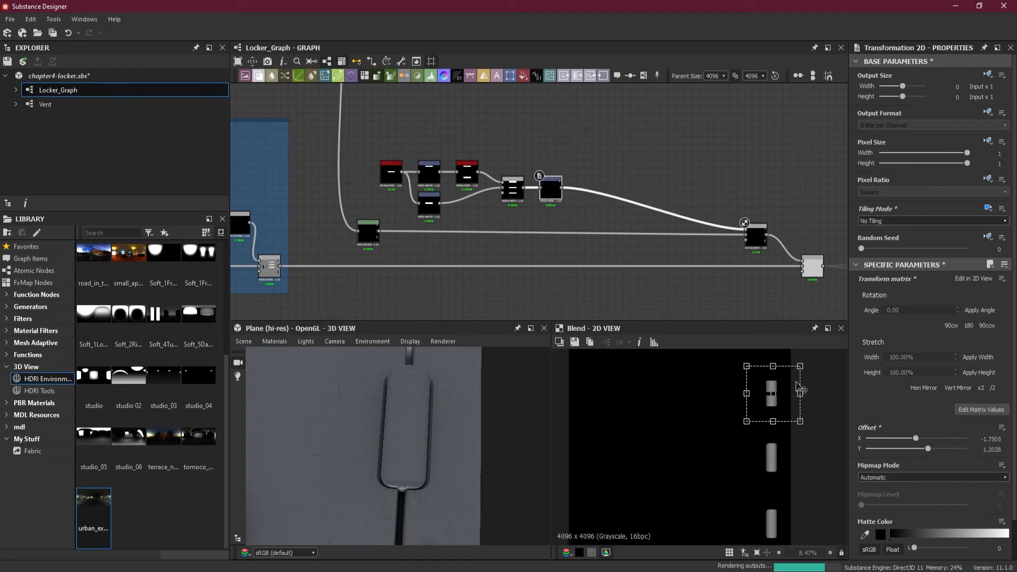
drag(805, 465, 769, 430)
drag(466, 405, 452, 441)
drag(470, 432, 501, 443)
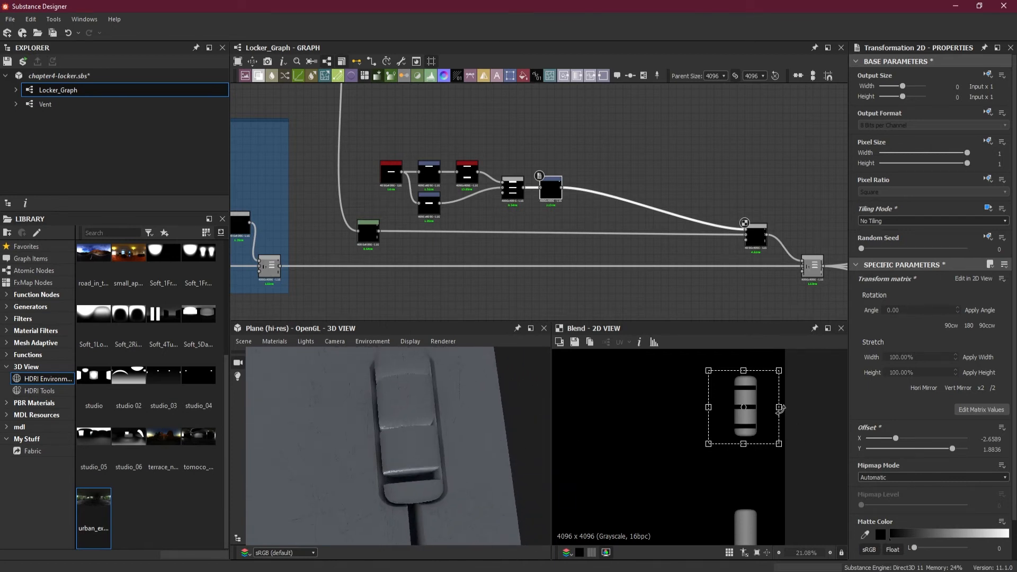
drag(779, 407, 785, 407)
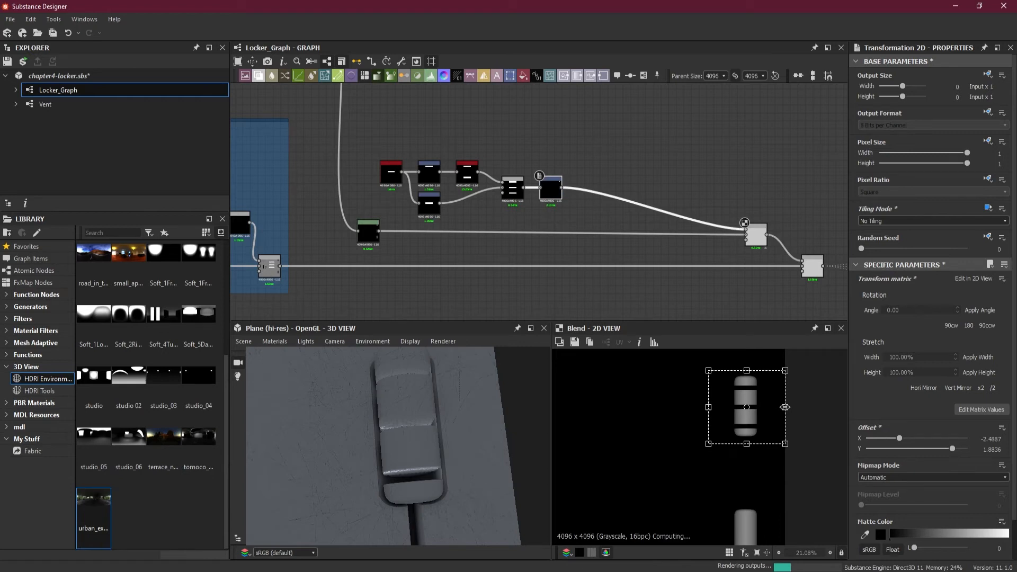
Step: Insert a Levels node between the bars' Transformation 2D and the subtracting Blend, and sharply lower its white output level
scroll(574, 194, up, 5)
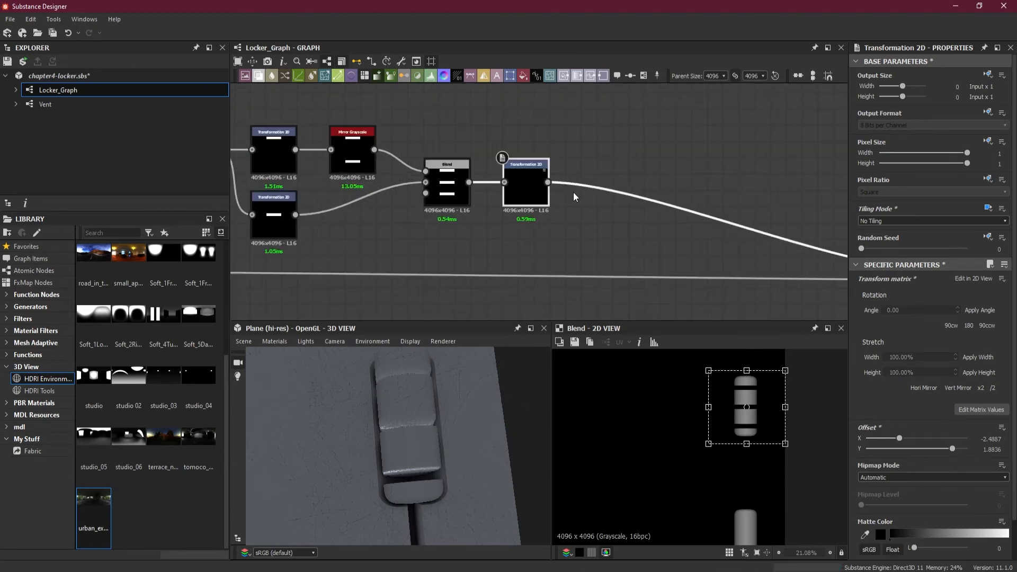
scroll(576, 196, up, 2)
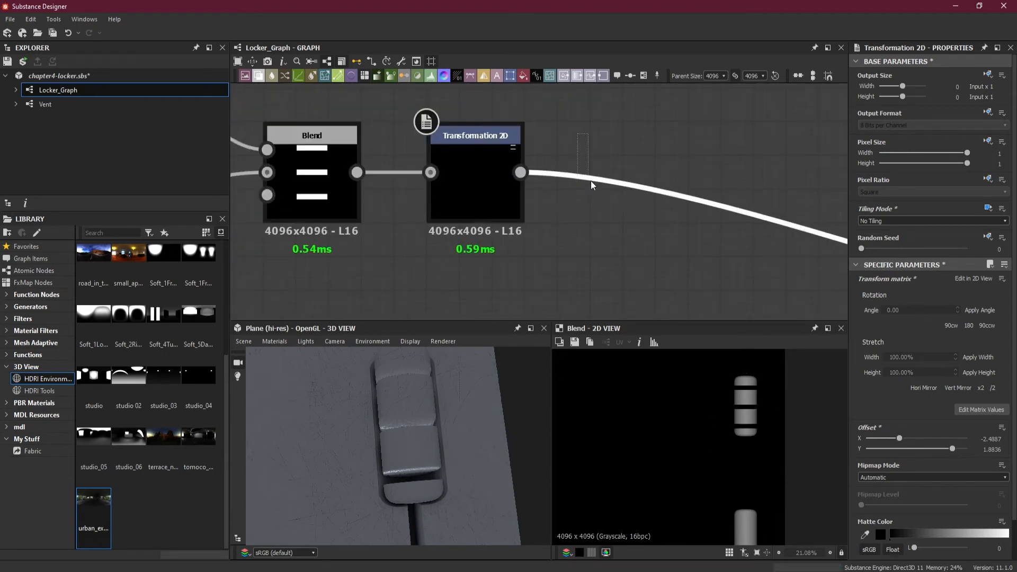
key(space)
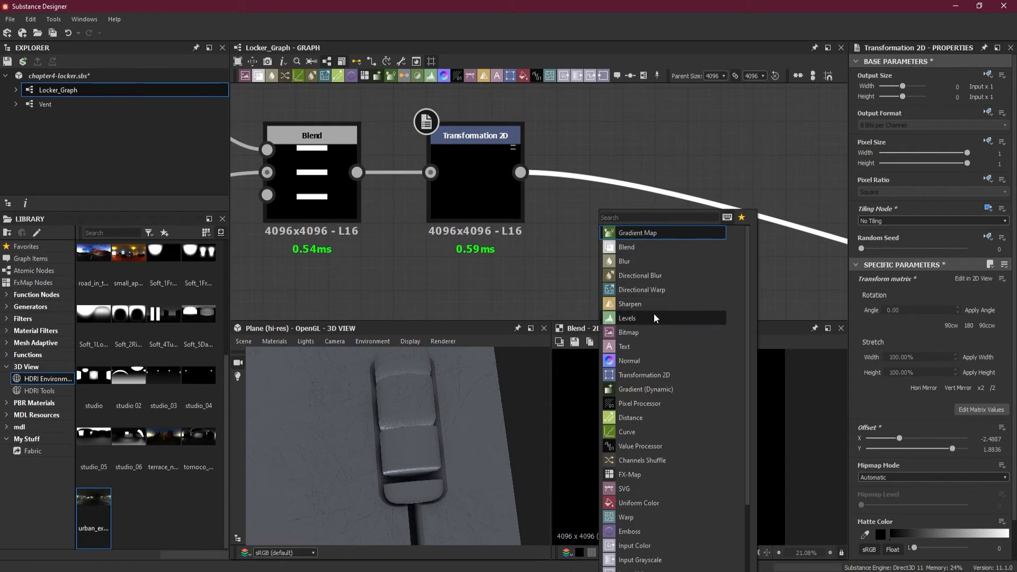
click(627, 318)
drag(1004, 408, 875, 408)
Step: Fine-tune the groove depth by setting the new Levels node's Level Out High to 0.015
drag(457, 459, 526, 412)
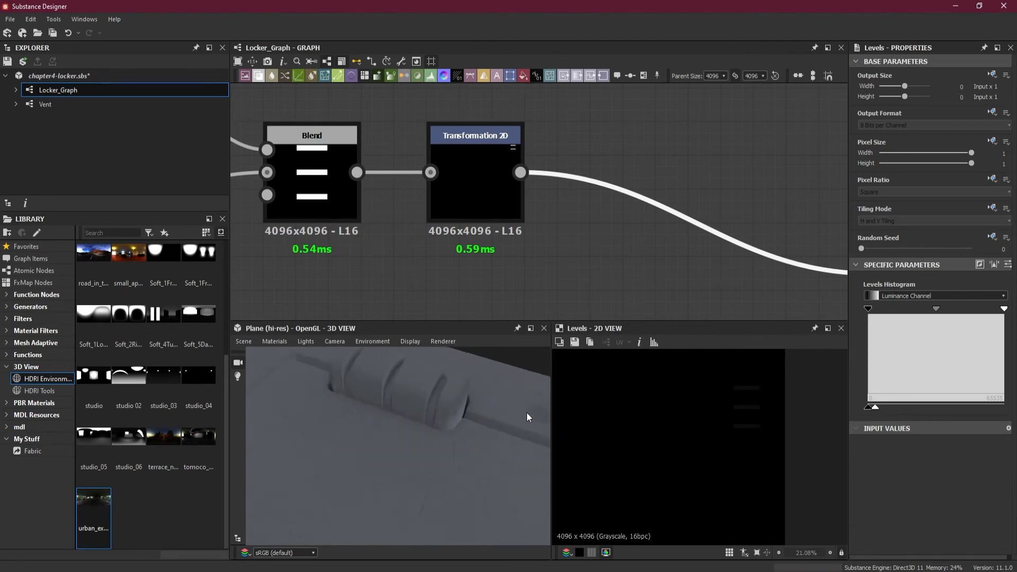
drag(876, 408, 871, 408)
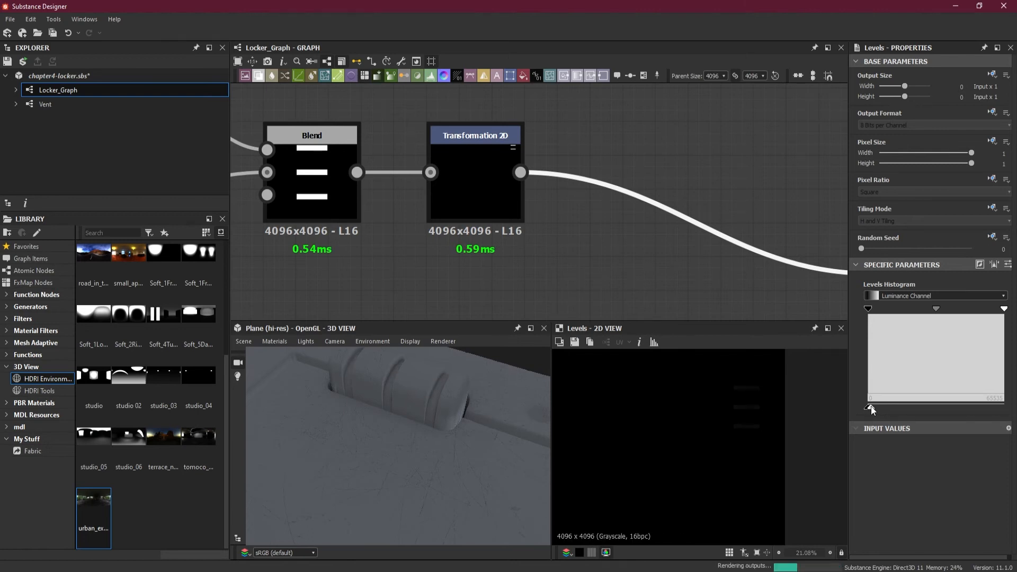
drag(870, 406, 873, 404)
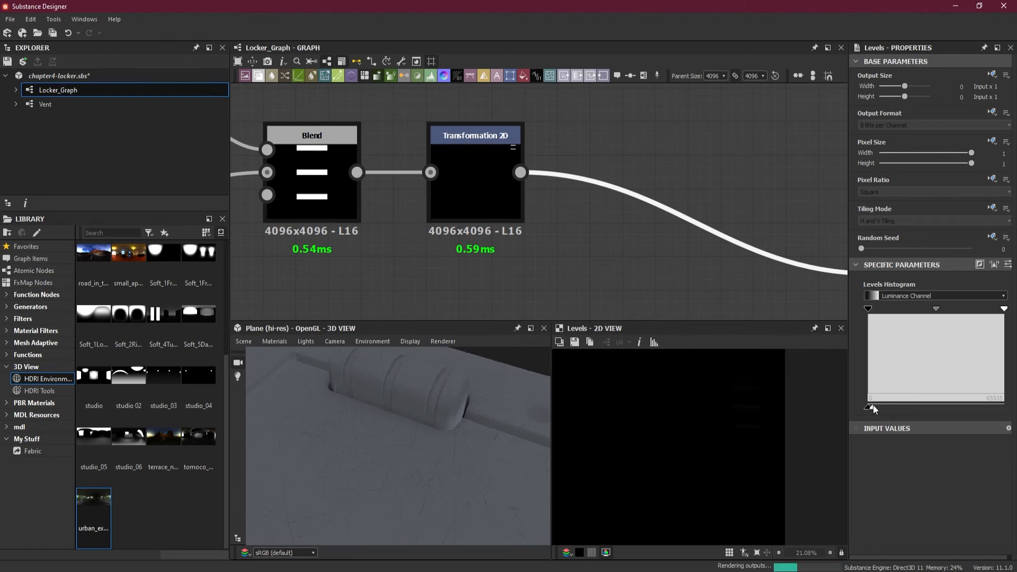
drag(498, 373, 481, 405)
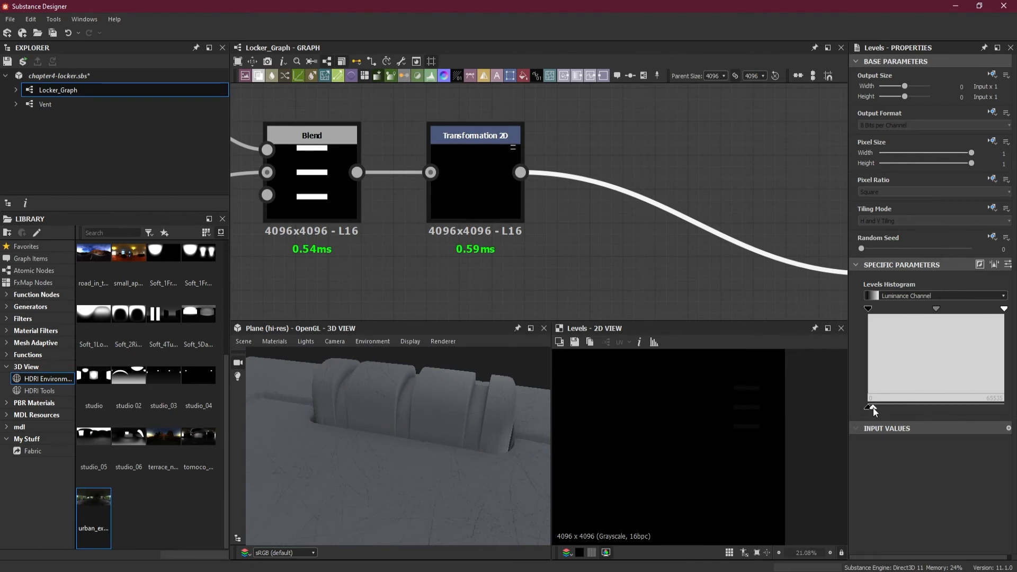
drag(873, 407, 872, 408)
click(1007, 264)
double_click(983, 410)
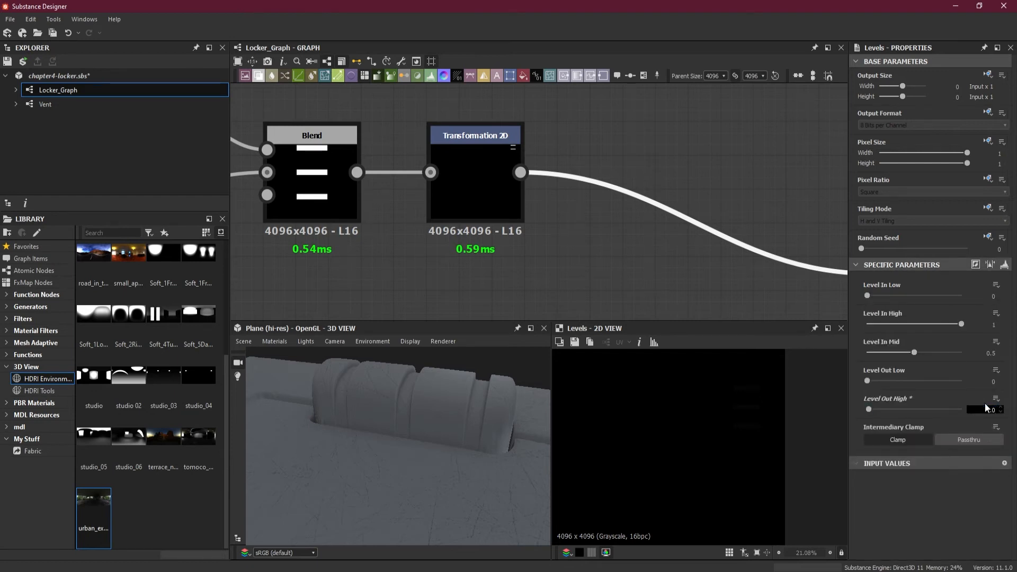
key(Return)
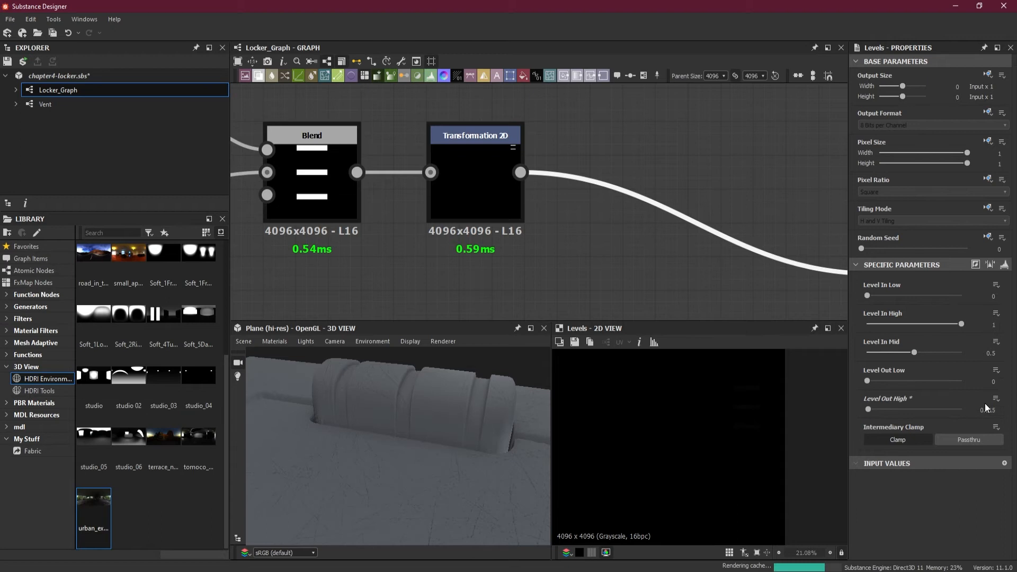
Step: Move the new Levels node directly beside the bars' Transformation 2D node
drag(518, 443, 440, 455)
scroll(430, 419, down, 3)
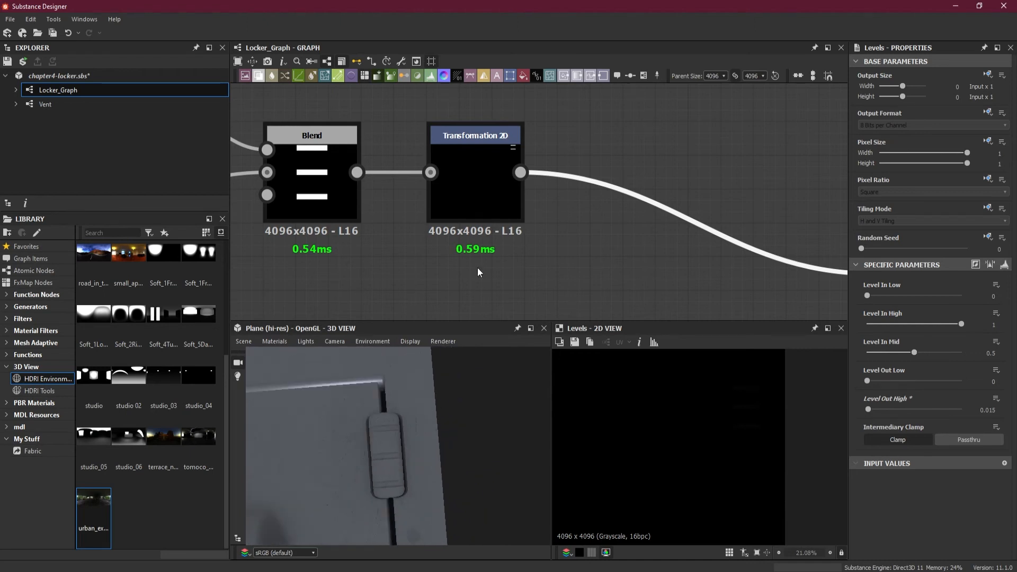
scroll(545, 263, down, 2)
scroll(544, 263, down, 4)
middle_drag(646, 309, 478, 274)
scroll(577, 250, up, 3)
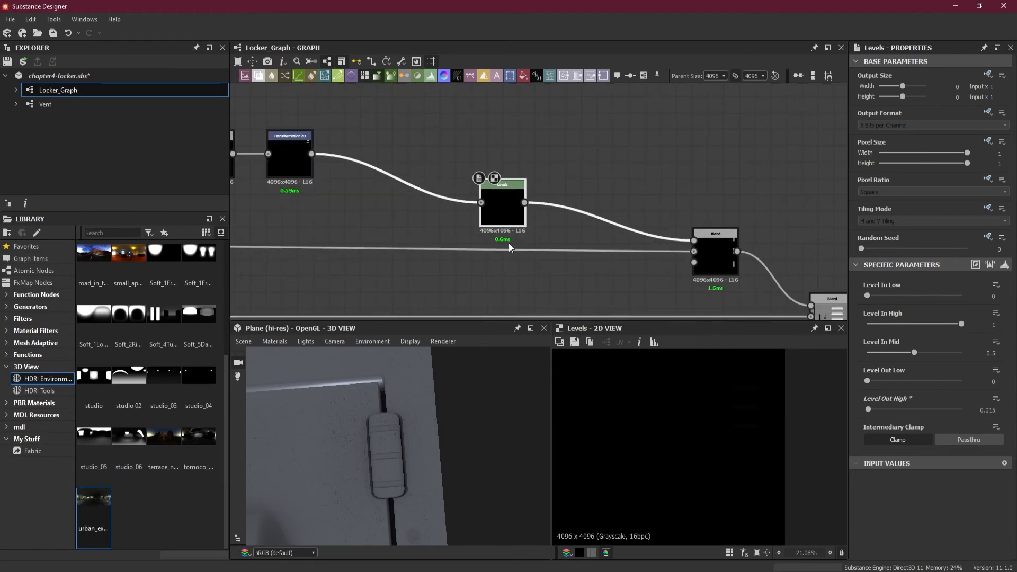
drag(502, 210, 363, 157)
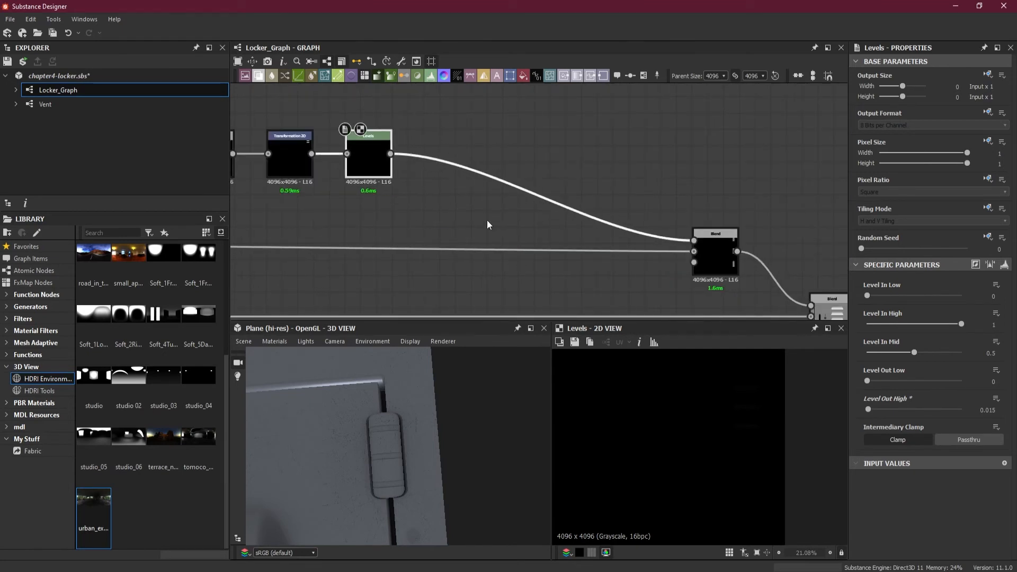
Step: Add an unconnected Blend node in the empty area above the link from the bars' Levels node
drag(372, 428, 397, 384)
scroll(481, 229, down, 3)
scroll(481, 238, down, 2)
scroll(535, 231, up, 1)
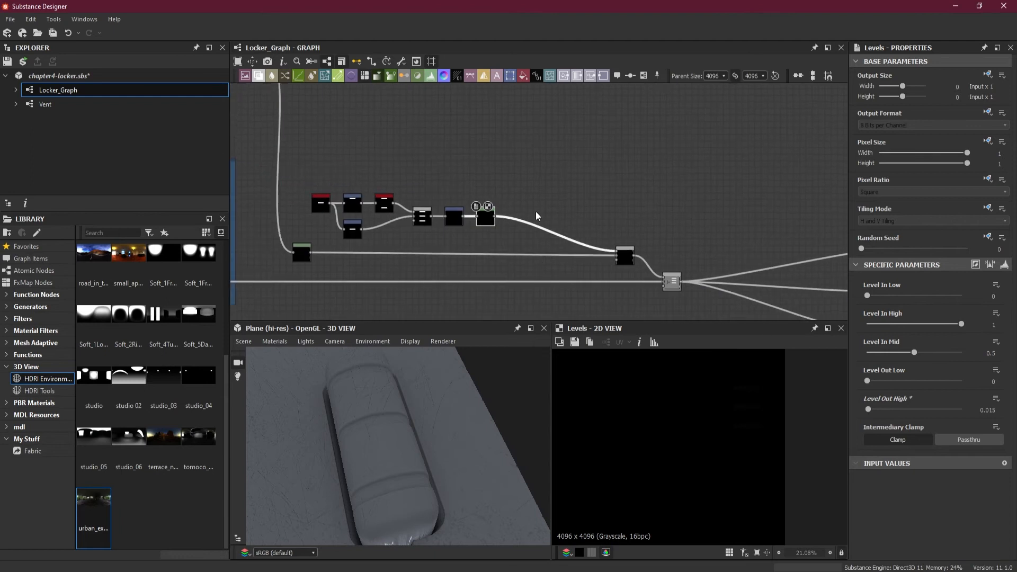
key(space)
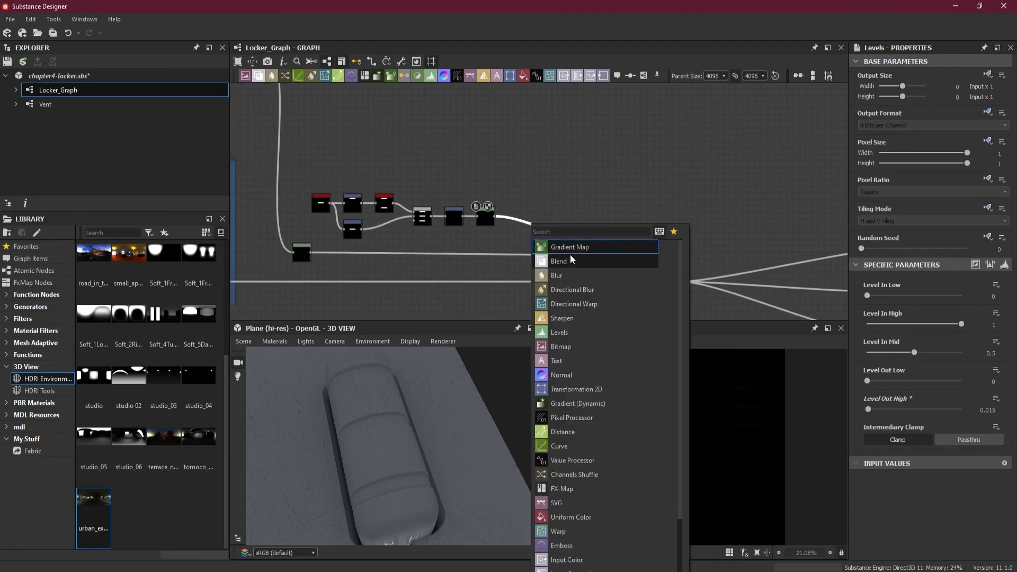
key(Escape)
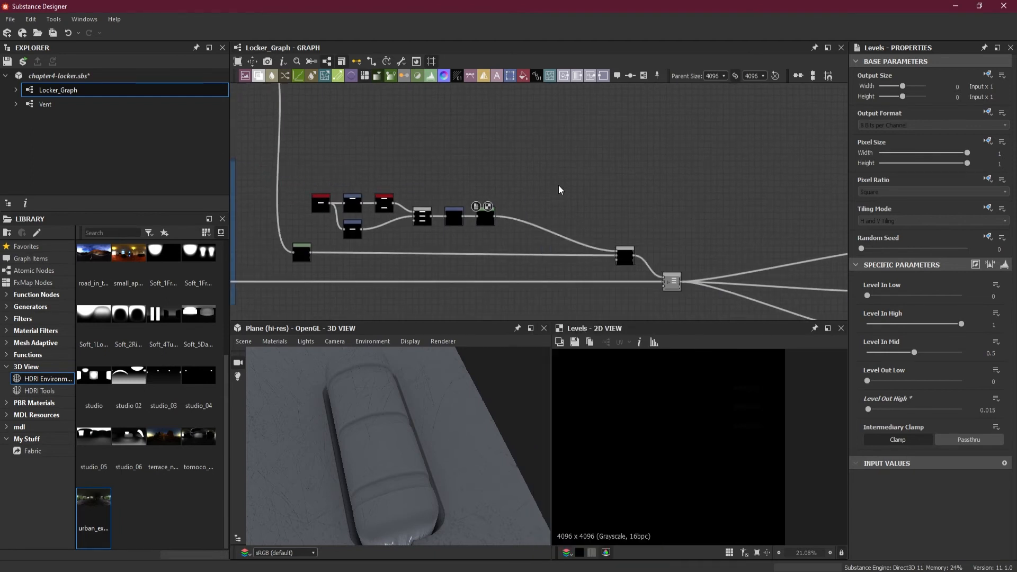
scroll(558, 186, up, 2)
key(space)
click(604, 226)
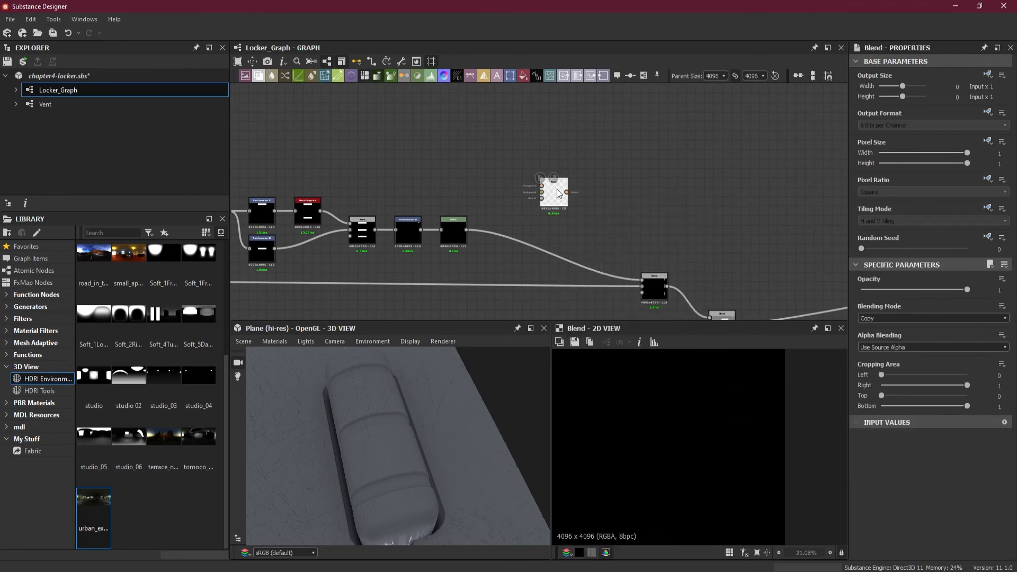
Step: Route the bars' Levels node through the new Blend's foreground into the subtracting Blend's foreground, and check the latter's blending mode
drag(585, 226, 589, 225)
drag(641, 281, 558, 230)
drag(614, 264, 607, 242)
key(Escape)
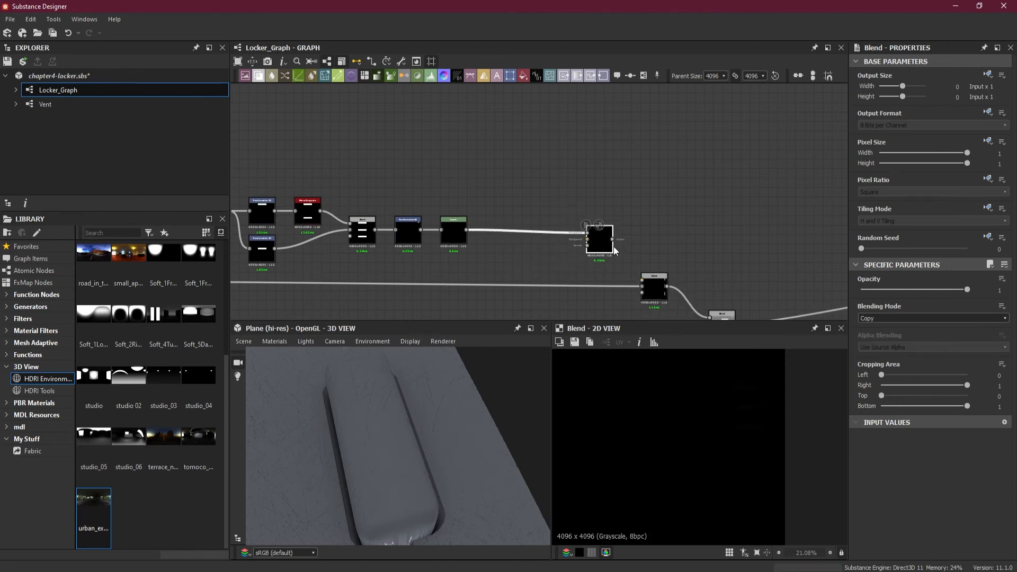
click(651, 285)
click(891, 319)
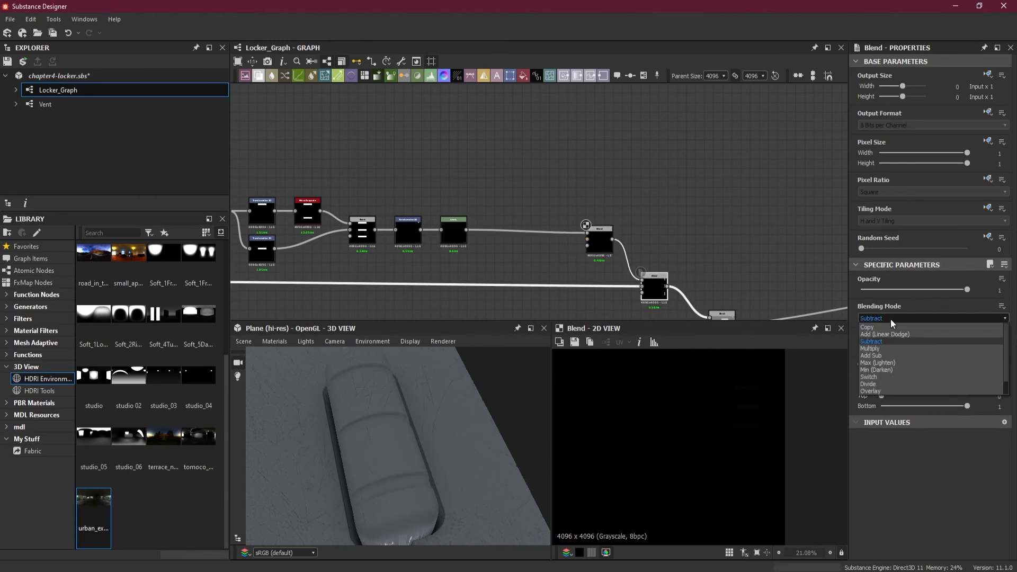
click(944, 300)
Step: Branch a second Transformation 2D off the bars' Levels node and connect it to the new Blend's background
scroll(528, 248, up, 2)
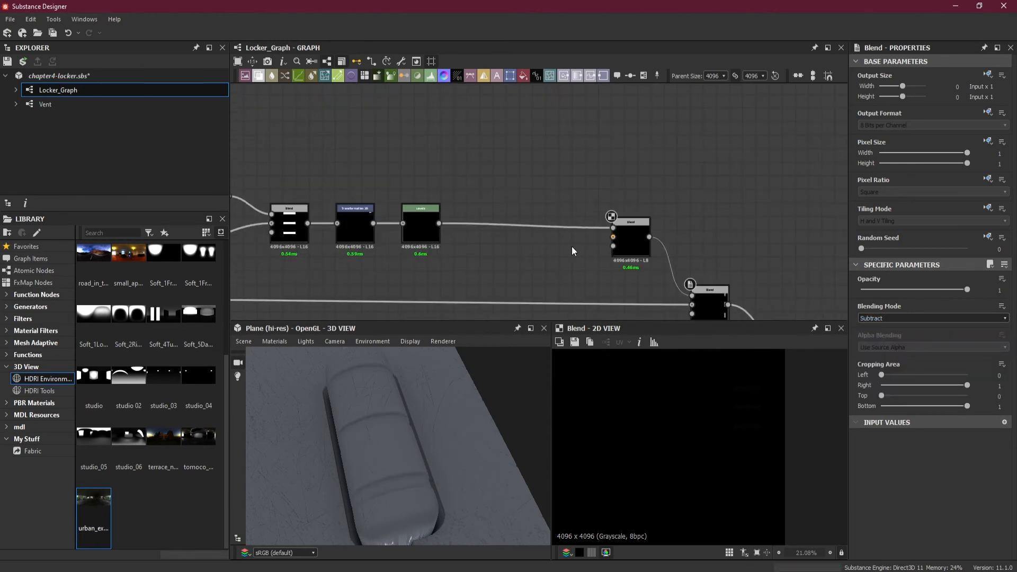
scroll(461, 250, down, 1)
drag(498, 199, 517, 236)
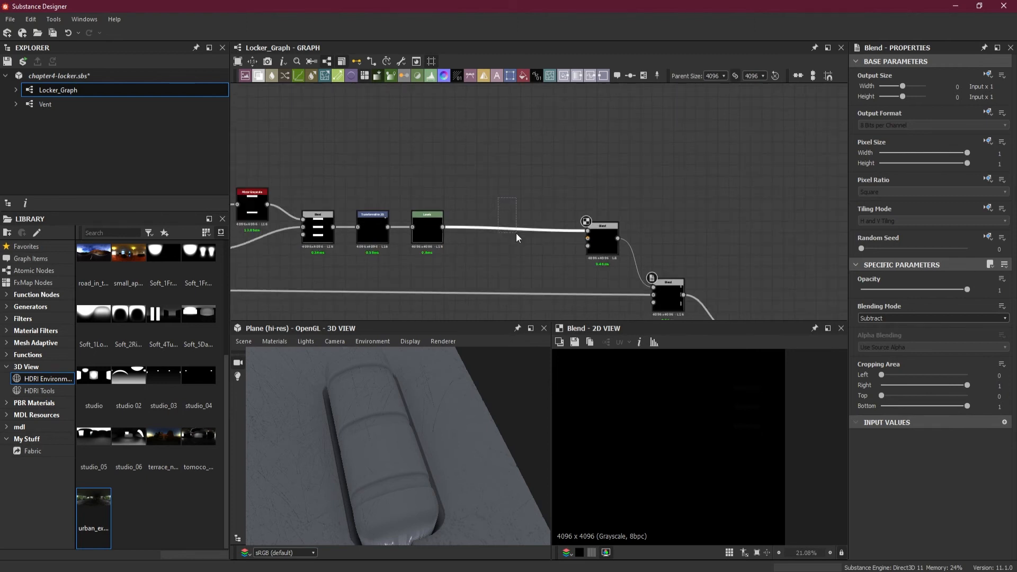
drag(515, 248, 515, 248)
click(464, 240)
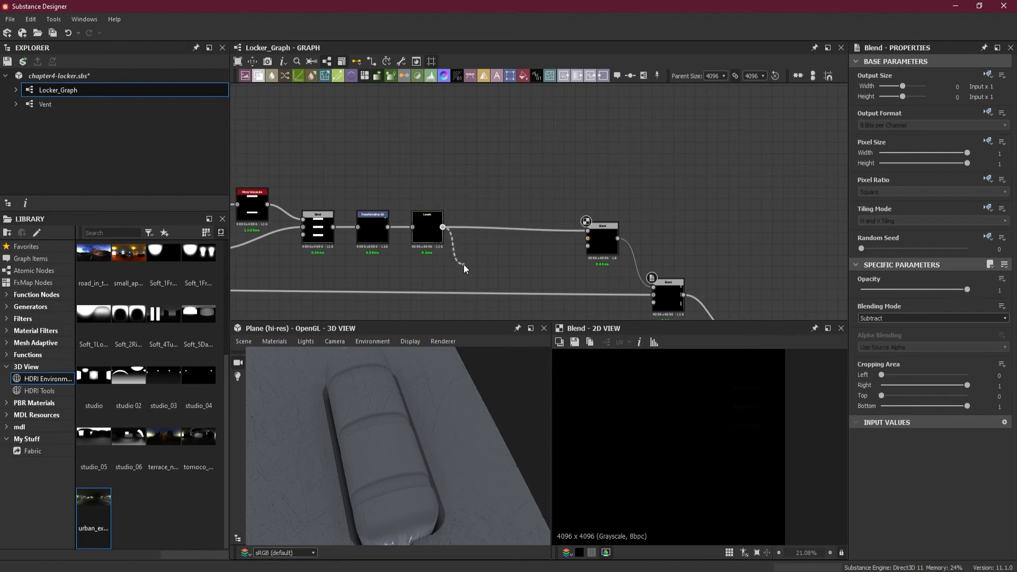
drag(469, 265, 470, 265)
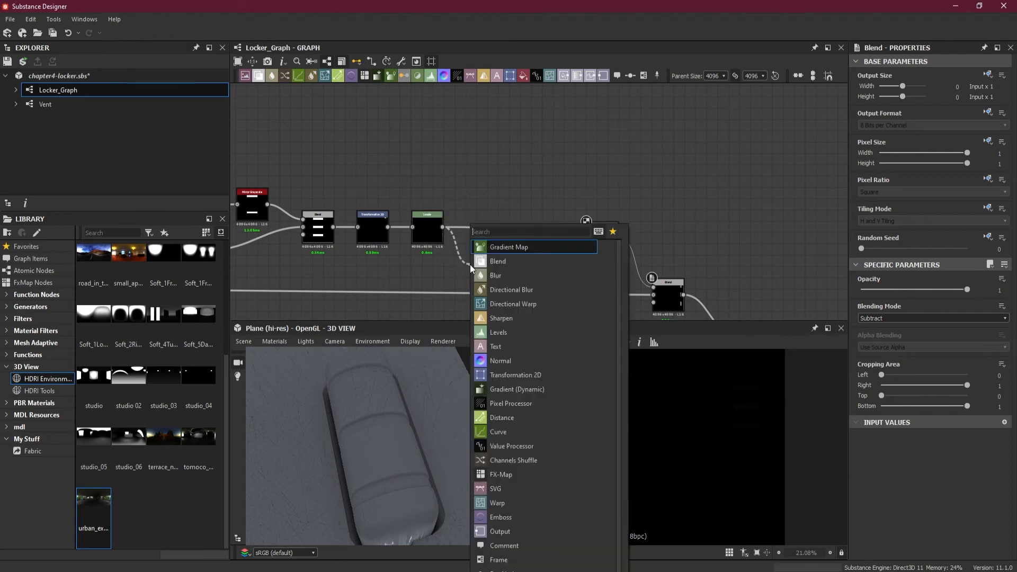
click(534, 375)
drag(489, 273, 588, 239)
Step: Set the new Blend's blending mode to Add (Linear Dodge)
click(604, 246)
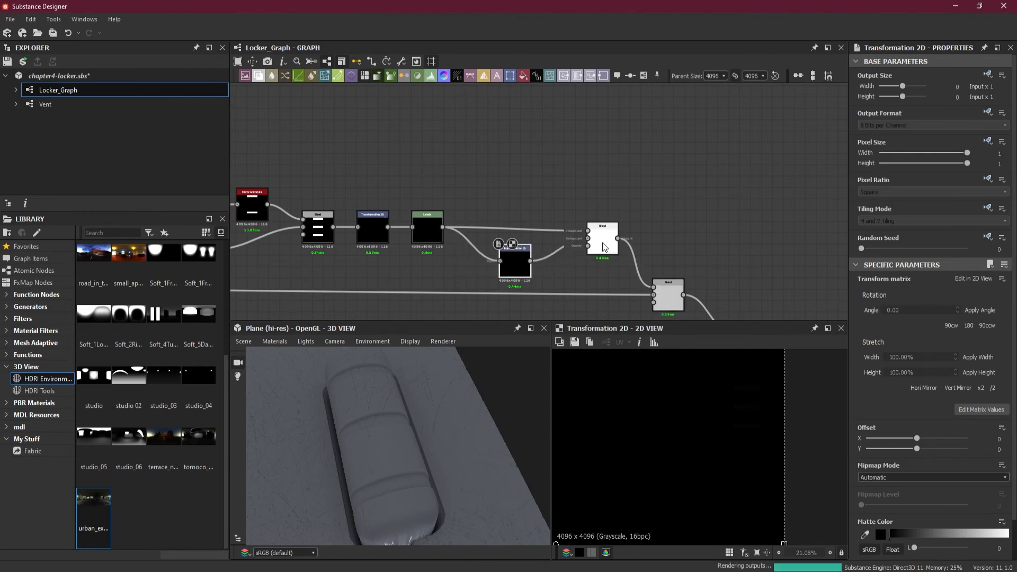
click(887, 316)
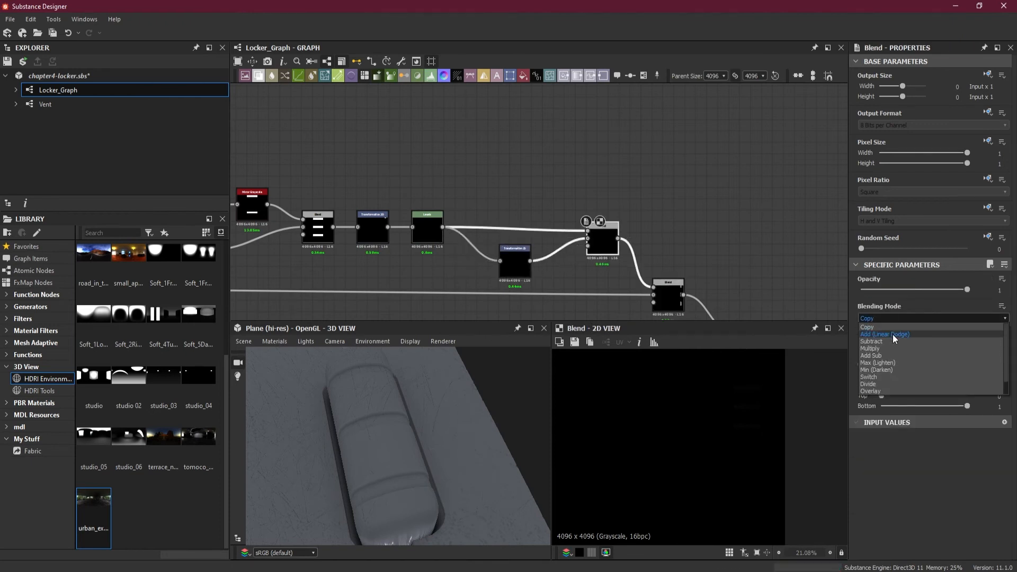
click(892, 334)
Step: Preview the subtracting Blend and shift the bar copy in the second Transformation 2D to a Y offset of about -0.23
scroll(716, 396, down, 5)
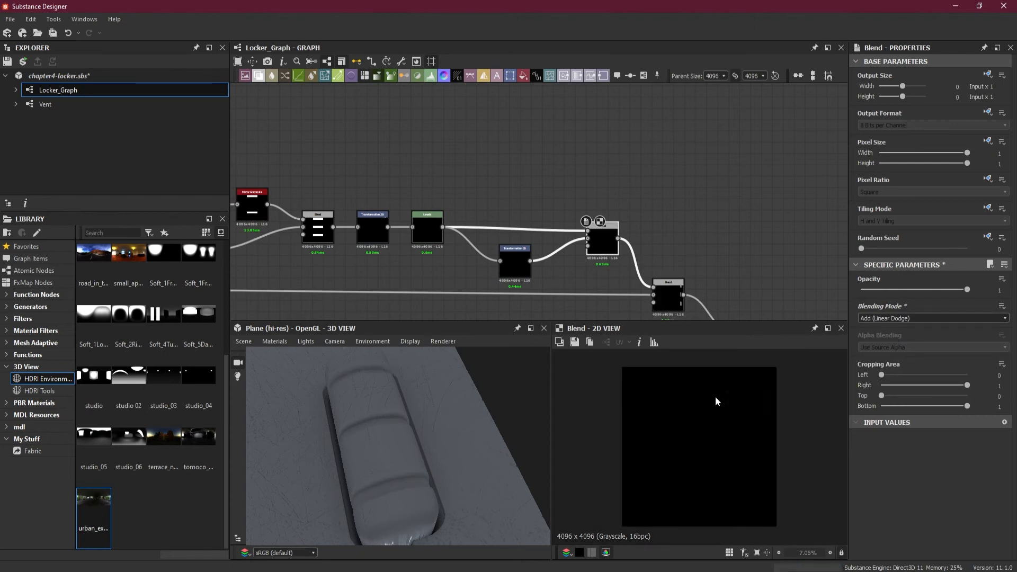
double_click(674, 299)
click(520, 266)
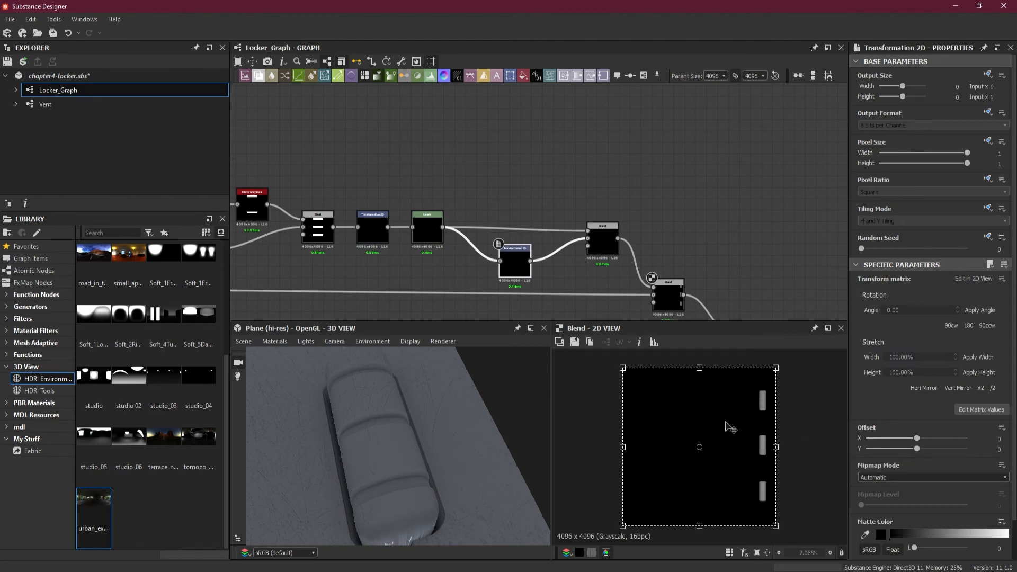
drag(722, 408, 701, 454)
scroll(440, 440, down, 5)
middle_drag(441, 489, 431, 468)
scroll(433, 468, up, 4)
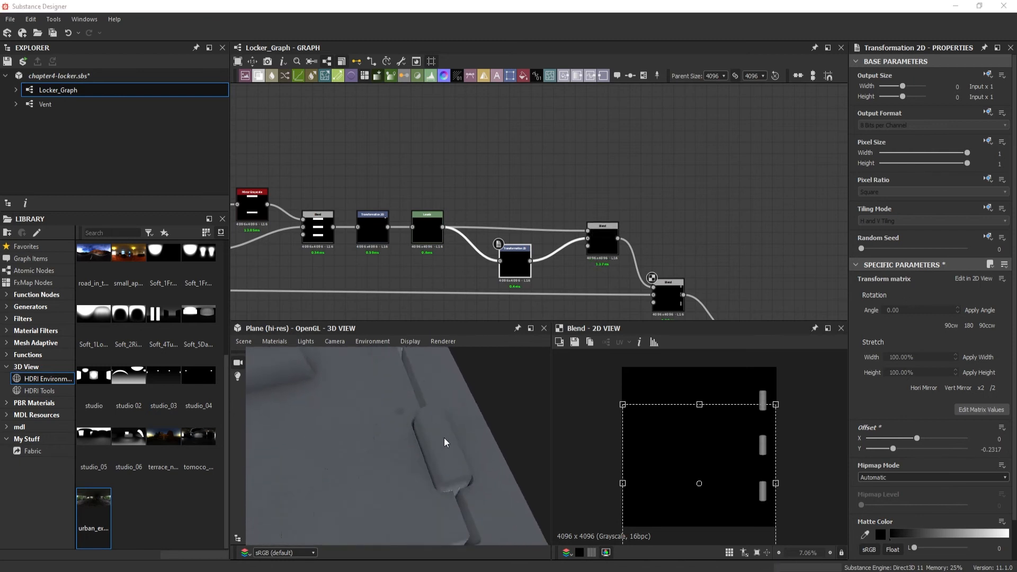
middle_drag(441, 429, 444, 461)
scroll(440, 484, up, 2)
Step: Refine the second Transformation 2D's Y offset to about -0.2837 and save the package
drag(703, 452, 705, 466)
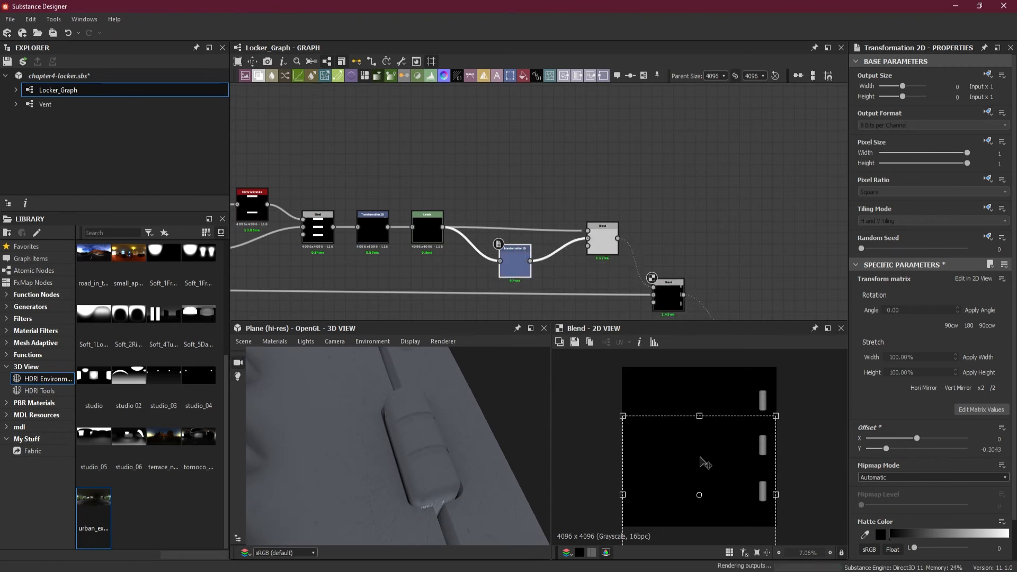
drag(705, 466, 704, 463)
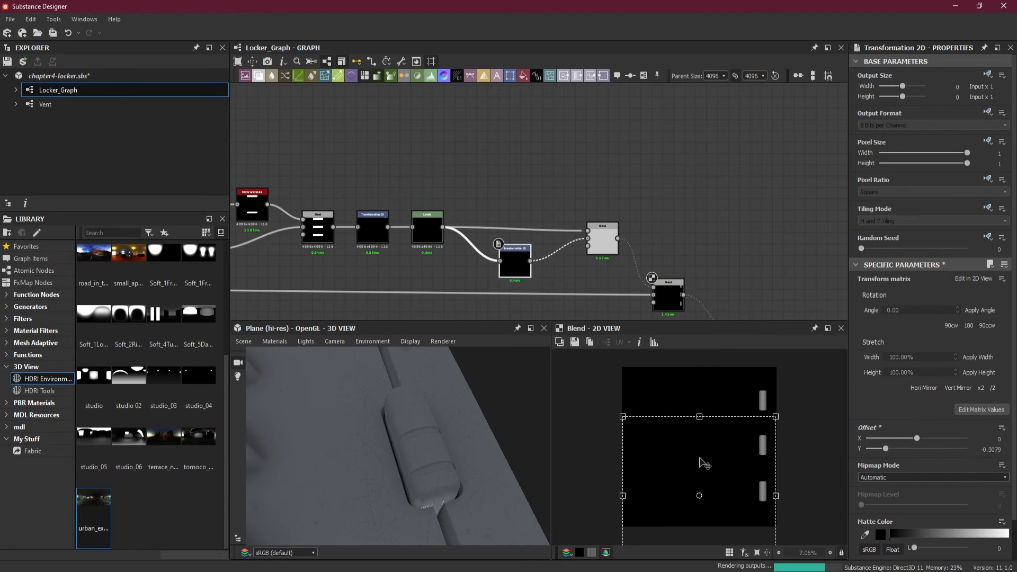
drag(705, 464, 704, 459)
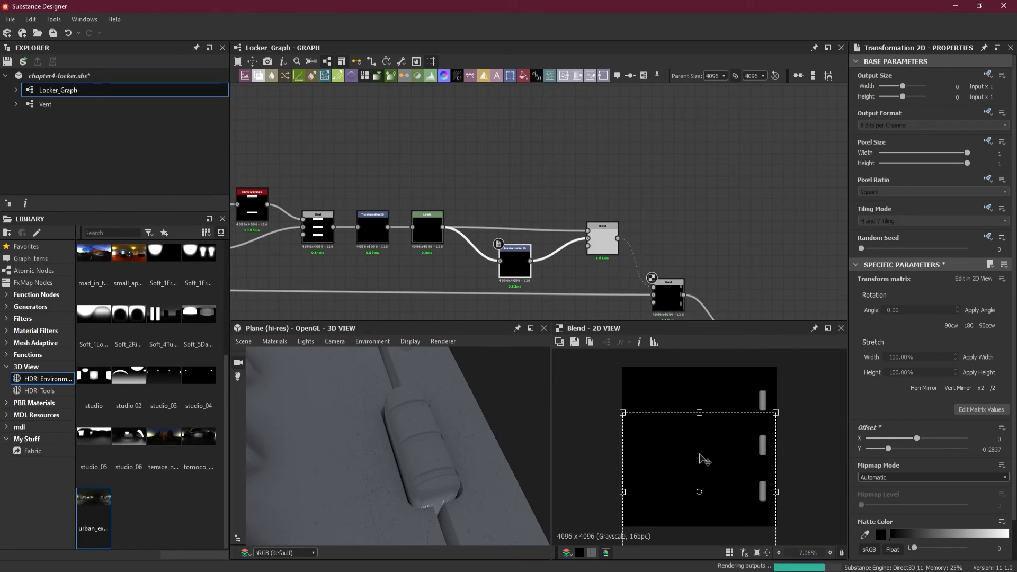
key(ctrl+s)
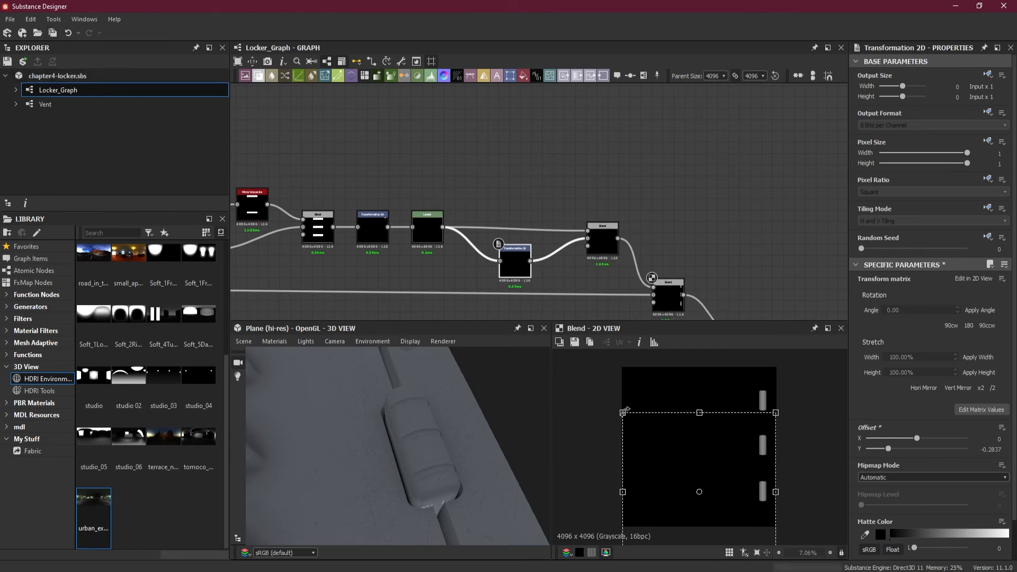
Step: Nudge the second Transformation 2D's Y offset to about -0.2799, checking the groove spacing on the hinges
key(Up)
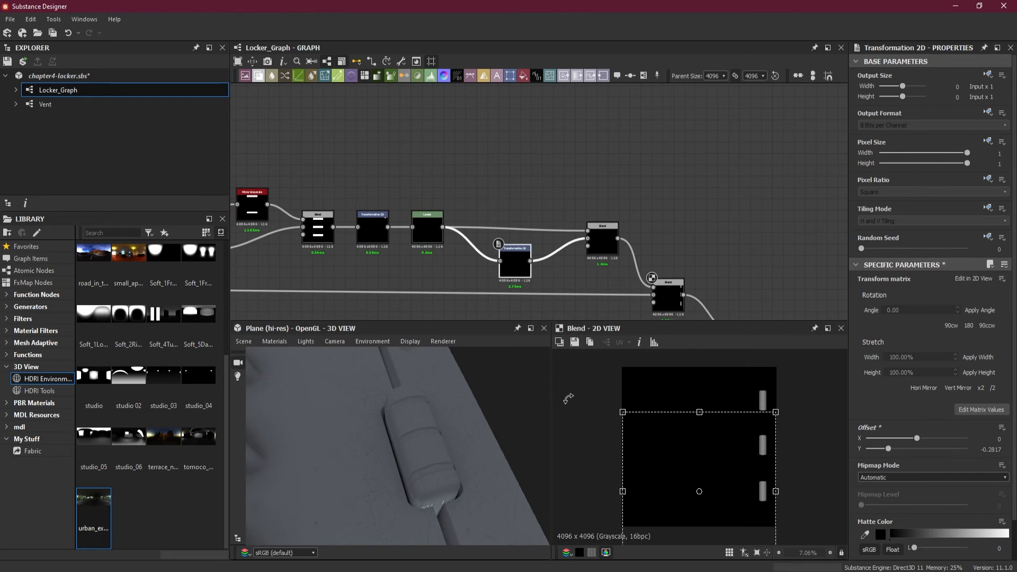
key(Up)
key(Up)
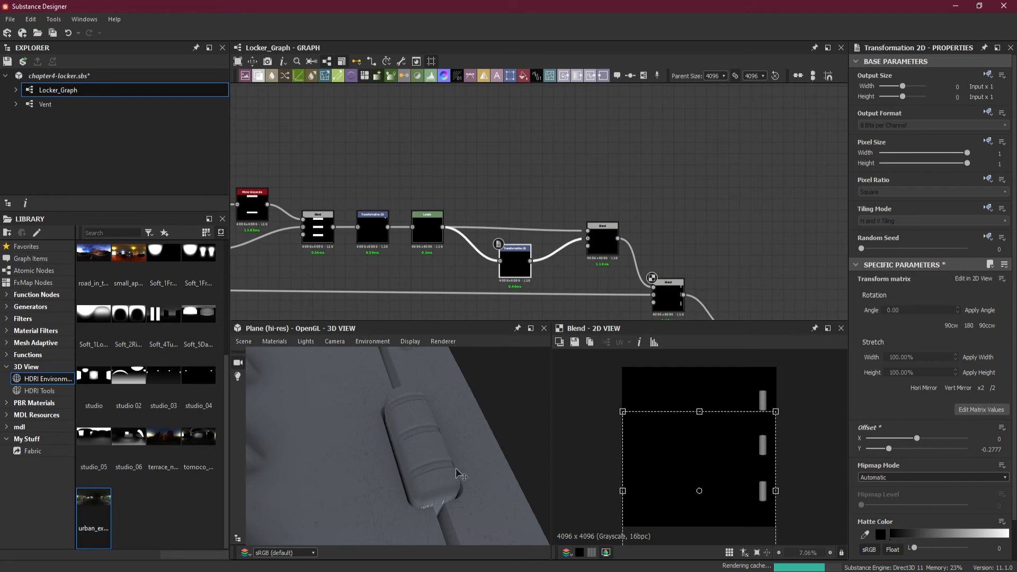
drag(445, 460, 469, 466)
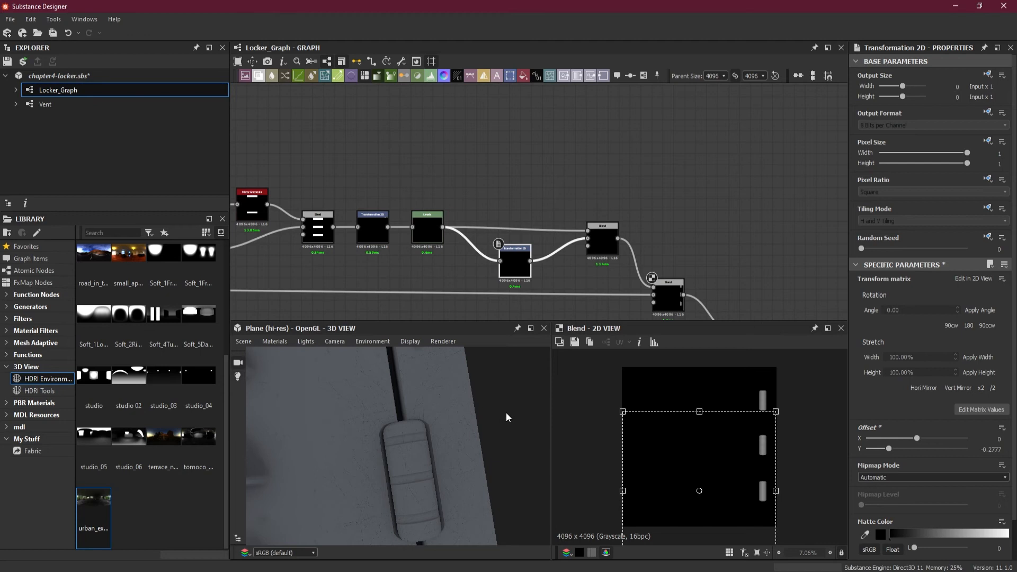
drag(651, 443, 651, 443)
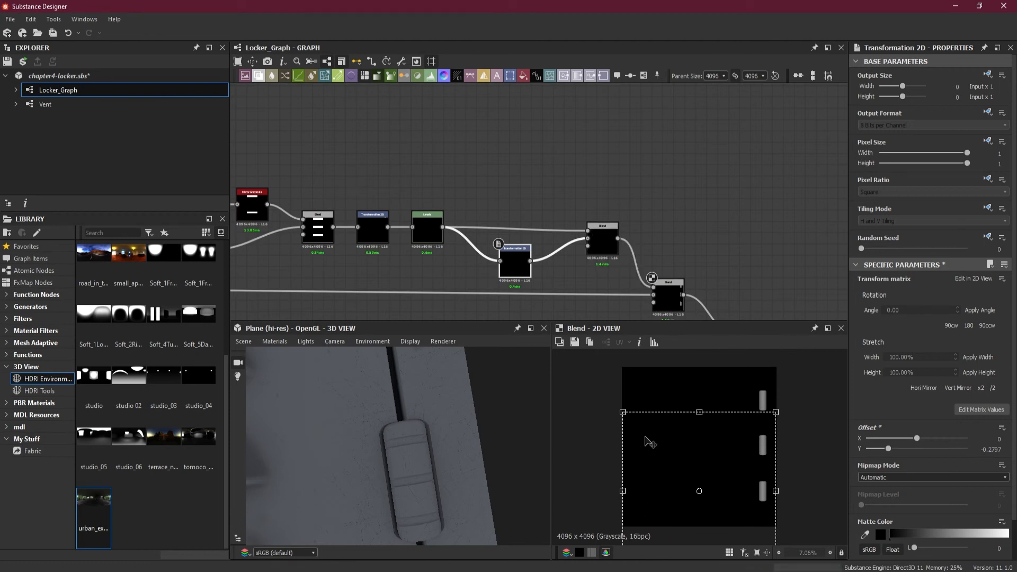
drag(651, 443, 651, 443)
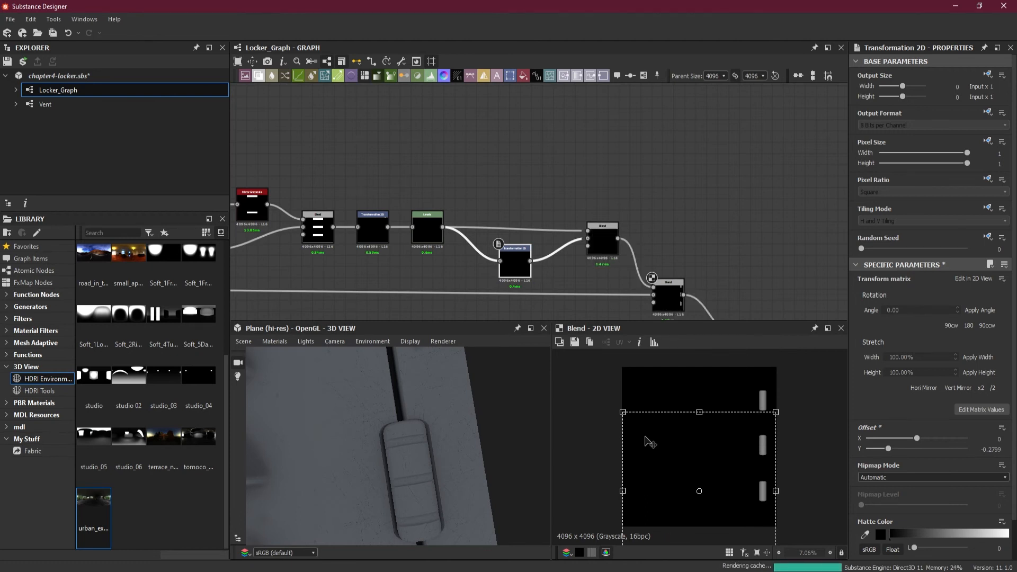
drag(363, 522, 414, 470)
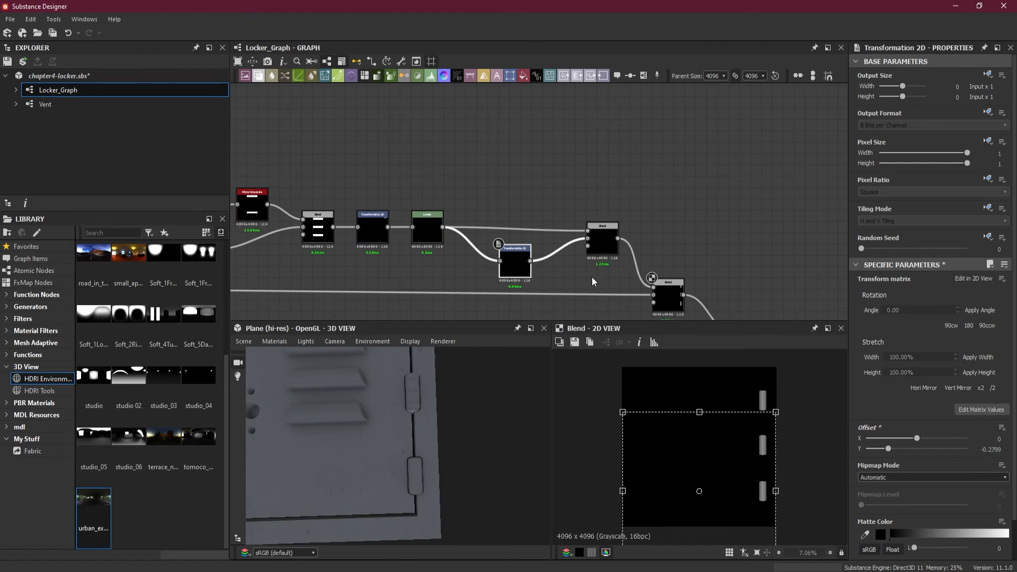
Step: Insert a Mirror Grayscale node between the bars' Levels node and the adding Blend's foreground, placed above the second Transformation 2D
scroll(593, 282, up, 5)
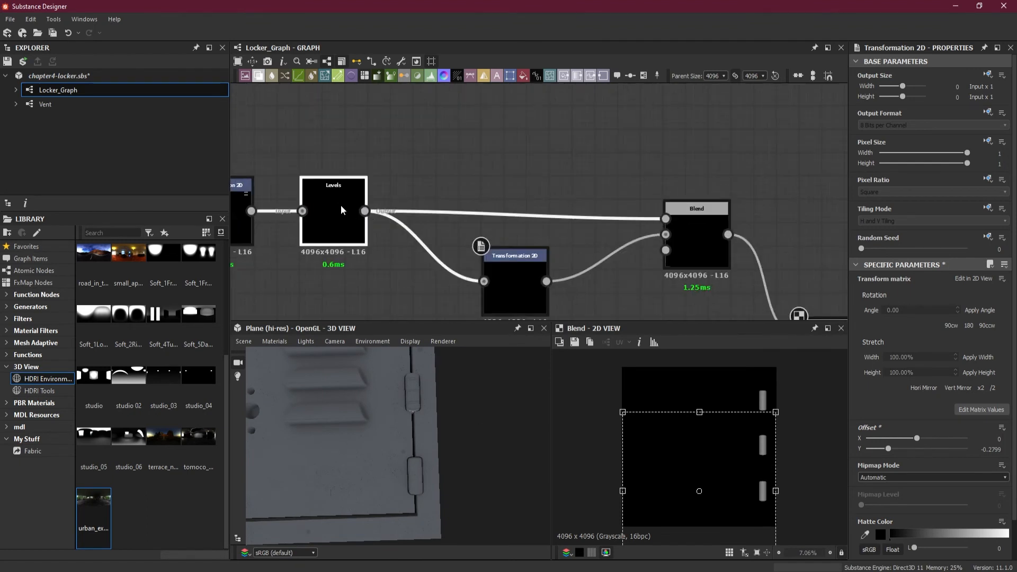
click(342, 205)
mouse_move(412, 395)
mouse_down()
mouse_move(407, 468)
mouse_move(418, 398)
mouse_up()
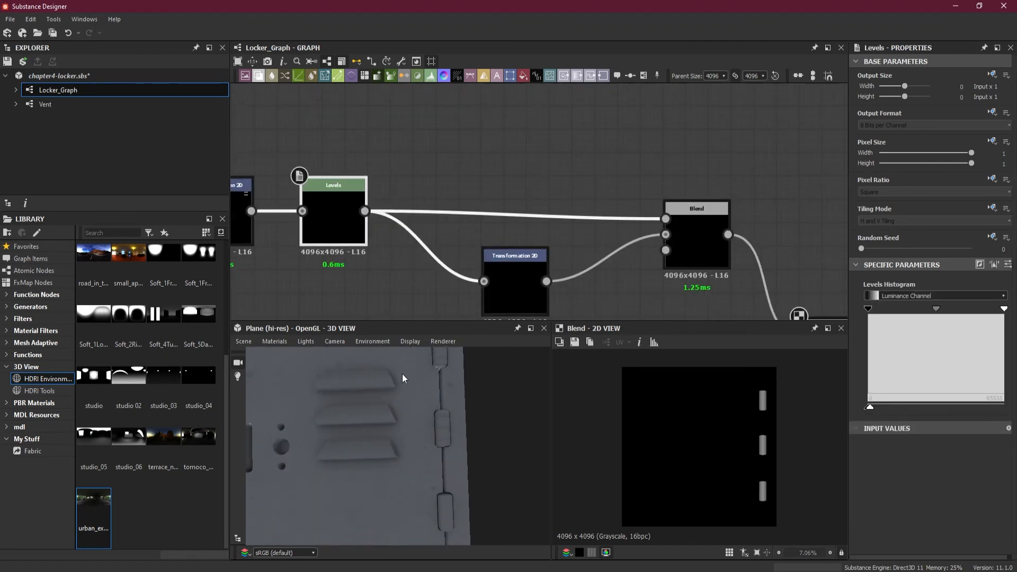
middle_drag(329, 269, 386, 253)
scroll(450, 401, up, 1)
mouse_move(450, 402)
middle_down()
mouse_move(417, 442)
mouse_move(427, 401)
mouse_move(449, 413)
middle_up()
scroll(417, 441, up, 2)
scroll(417, 440, down, 2)
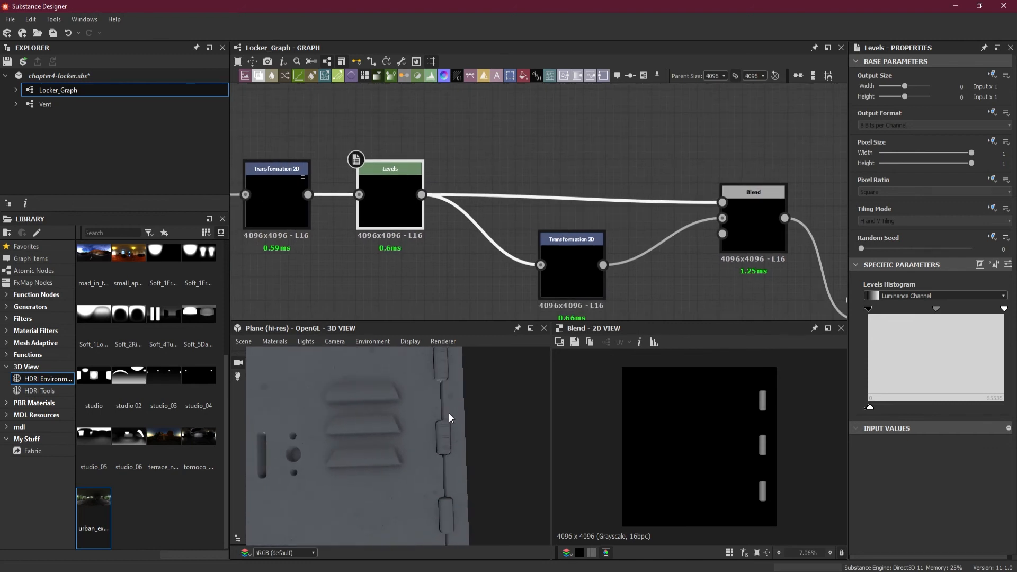
key(space)
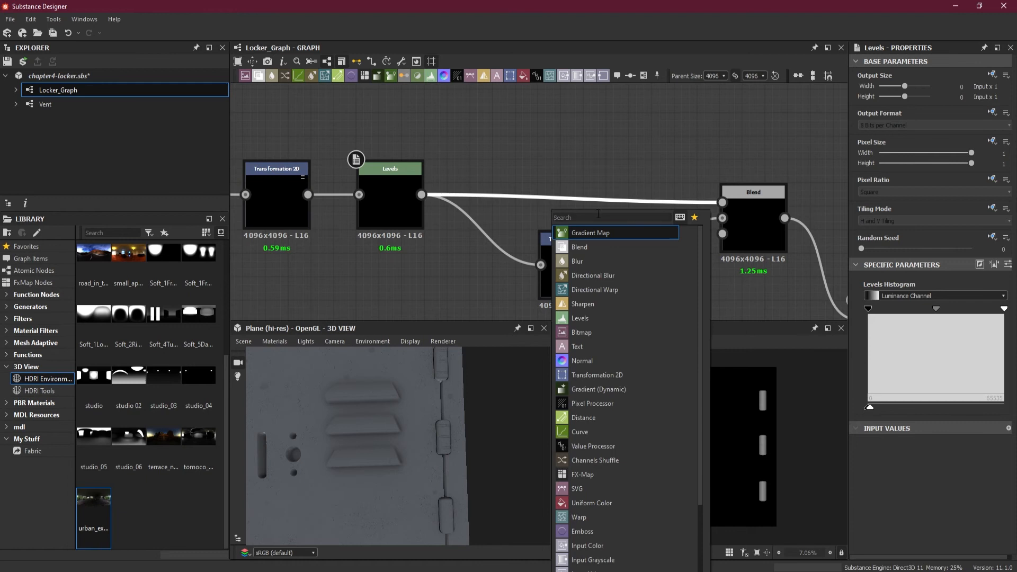
text(mirr)
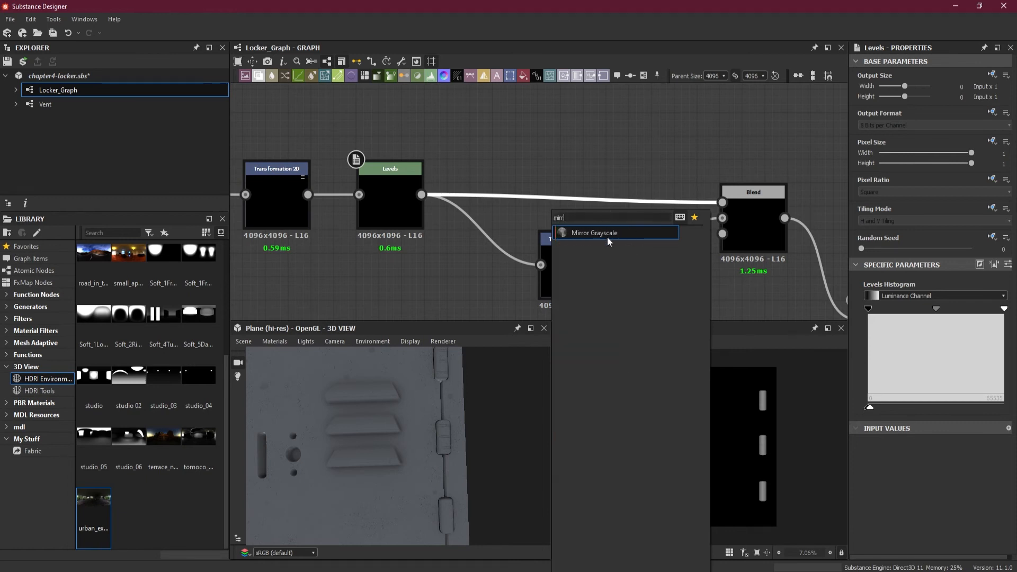
click(607, 233)
drag(583, 212, 583, 177)
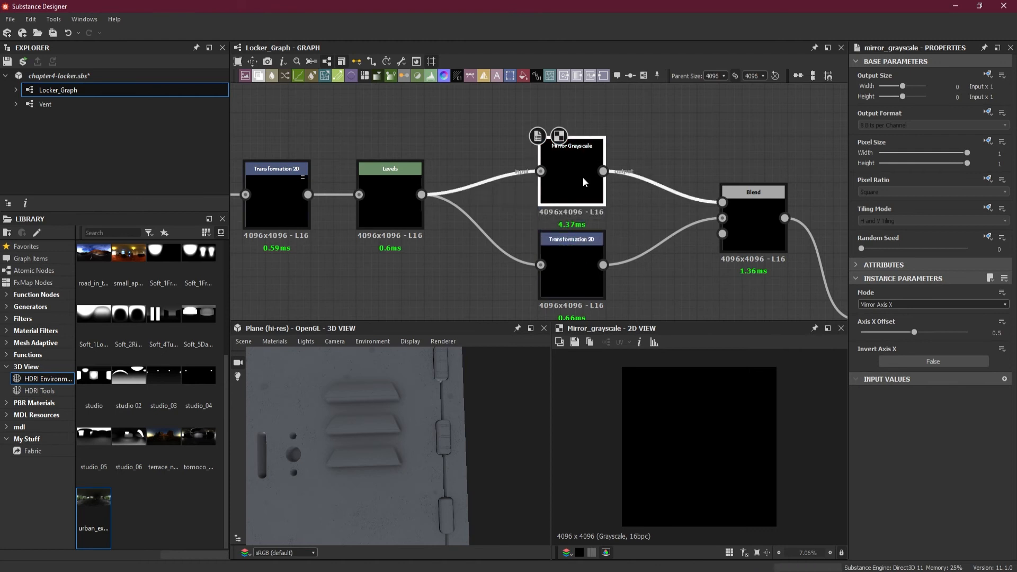
Step: Set the Mirror Grayscale's mode to Mirror Axis Y and inspect the grooves on each hinge
click(895, 305)
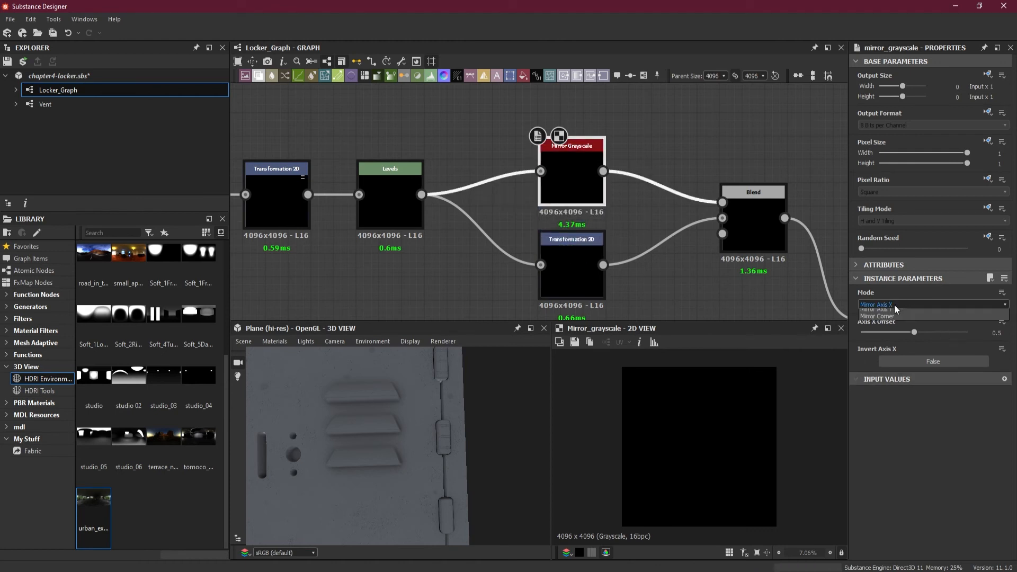
click(895, 317)
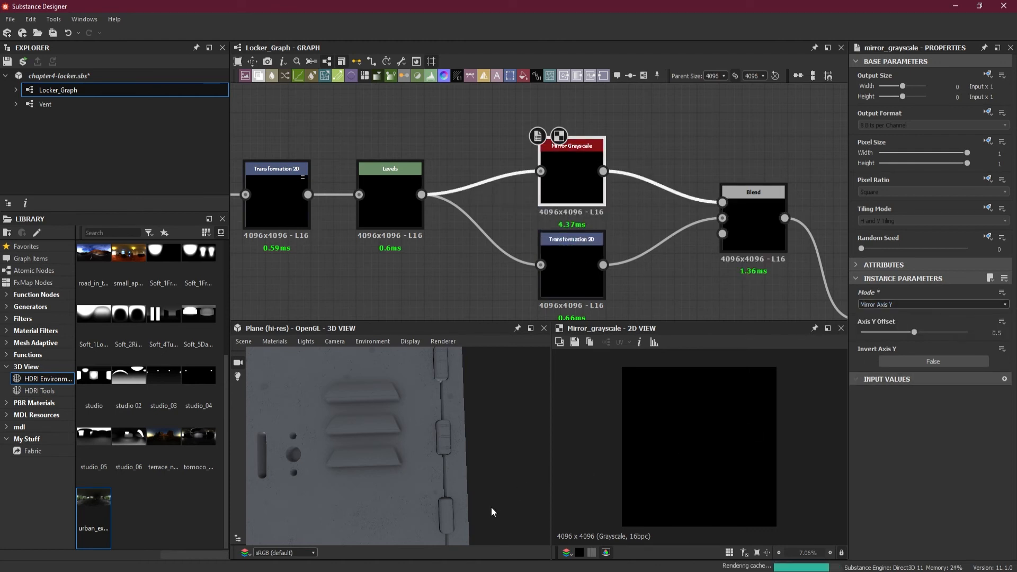
scroll(465, 519, up, 4)
middle_drag(464, 515, 442, 434)
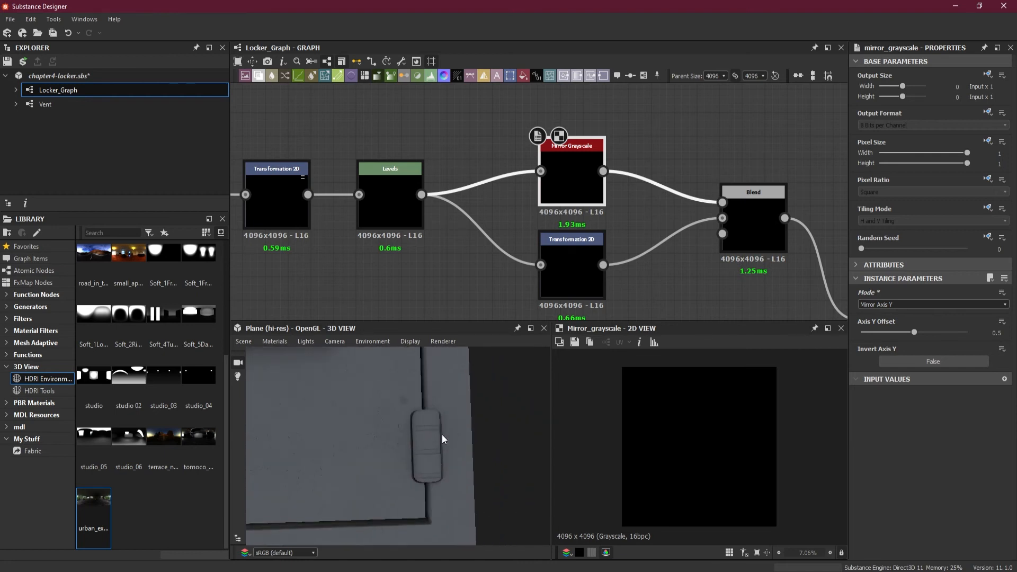
scroll(442, 436, up, 2)
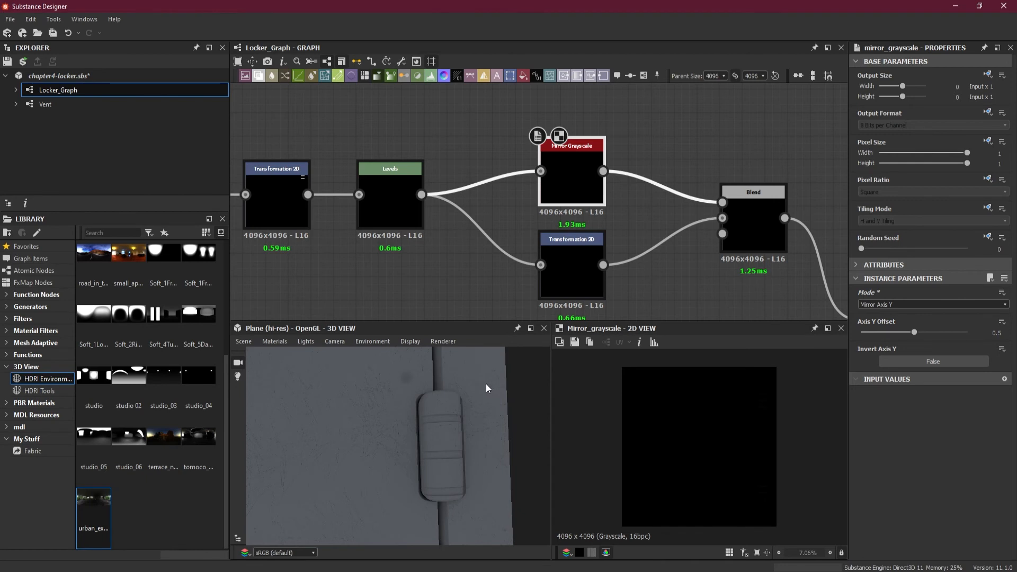
scroll(484, 383, down, 2)
middle_drag(417, 356, 418, 407)
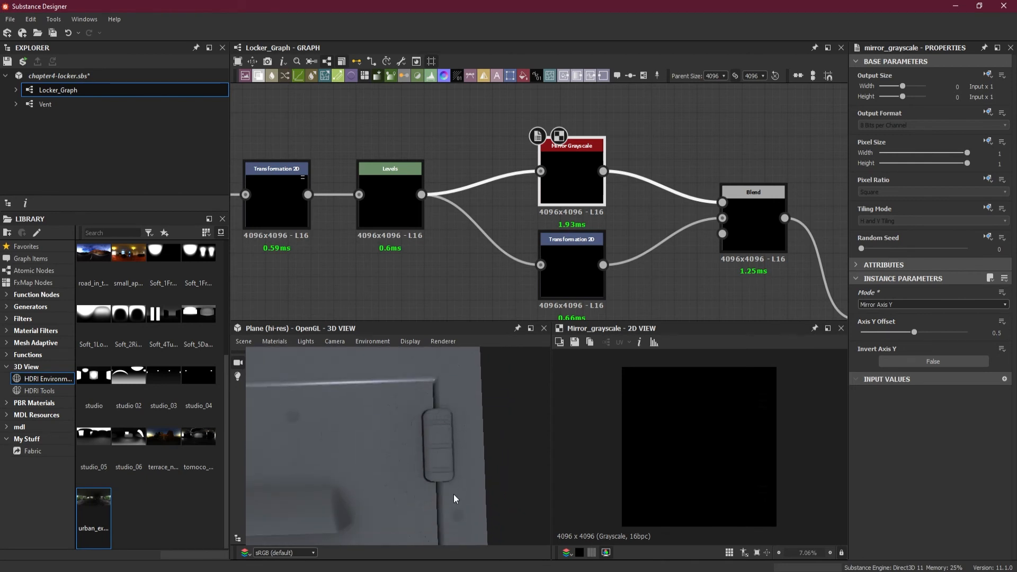
middle_drag(453, 494, 453, 451)
scroll(464, 408, up, 3)
middle_drag(464, 408, 450, 443)
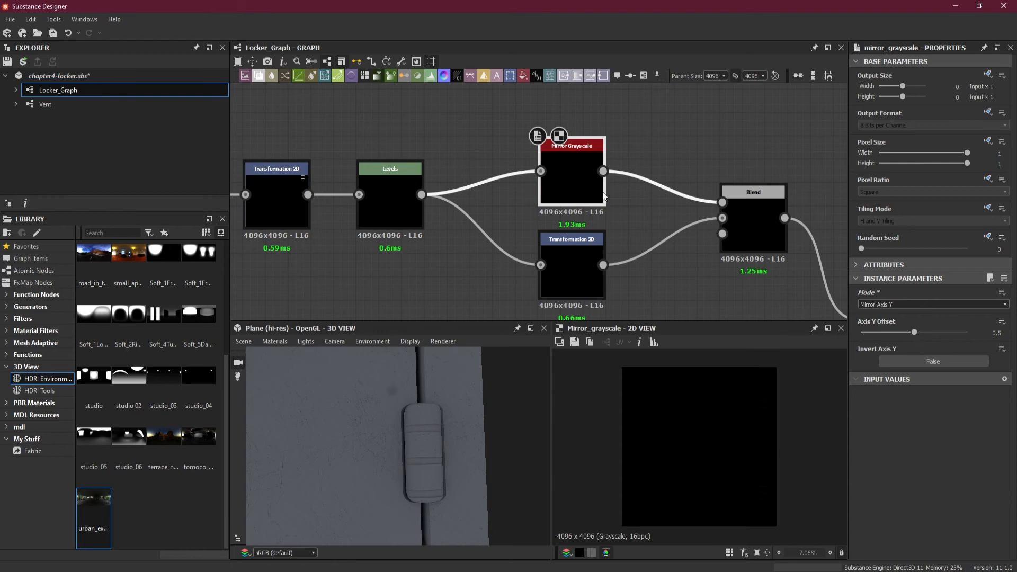
Step: Try Axis Y Offset values of about 0.53 and 0.51, followed by 0.45, on the Mirror Grayscale
drag(913, 331, 916, 330)
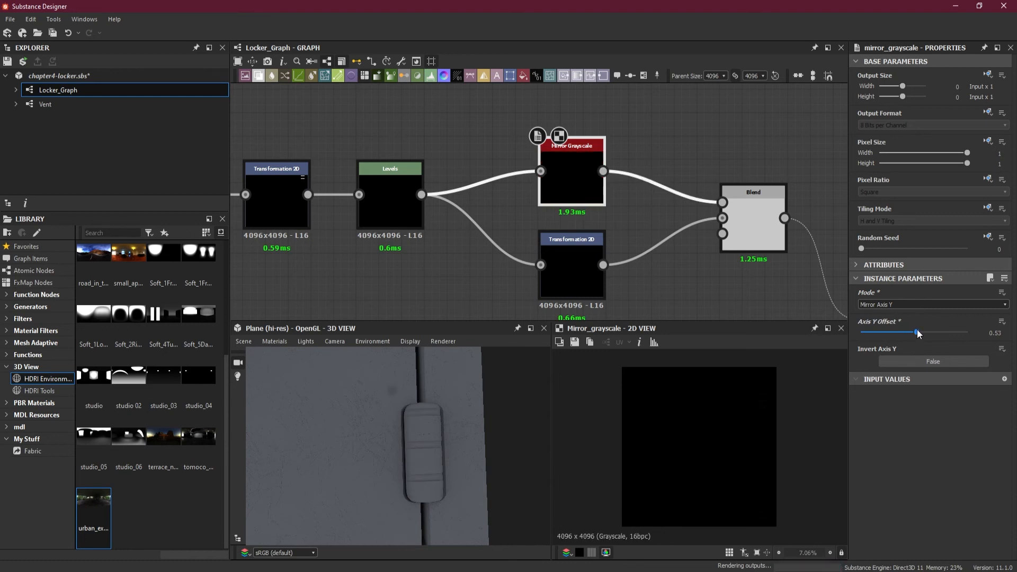
drag(916, 329, 915, 329)
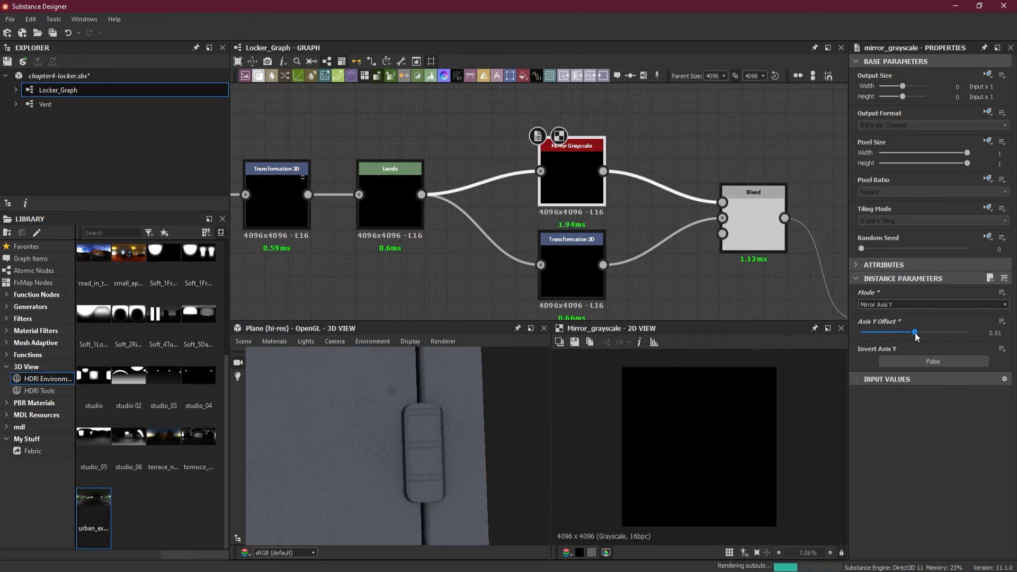
click(996, 333)
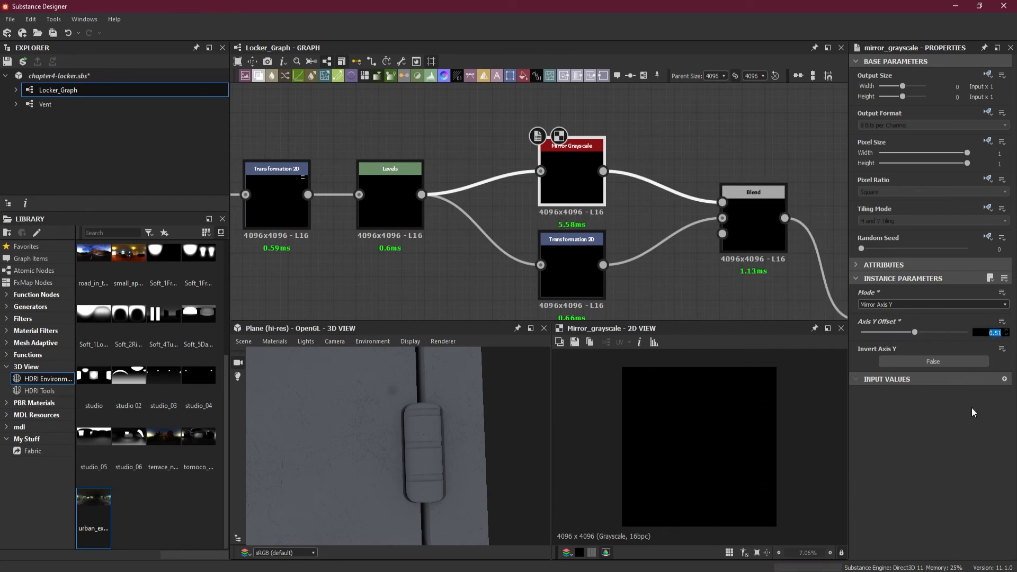
text(0.45)
key(Return)
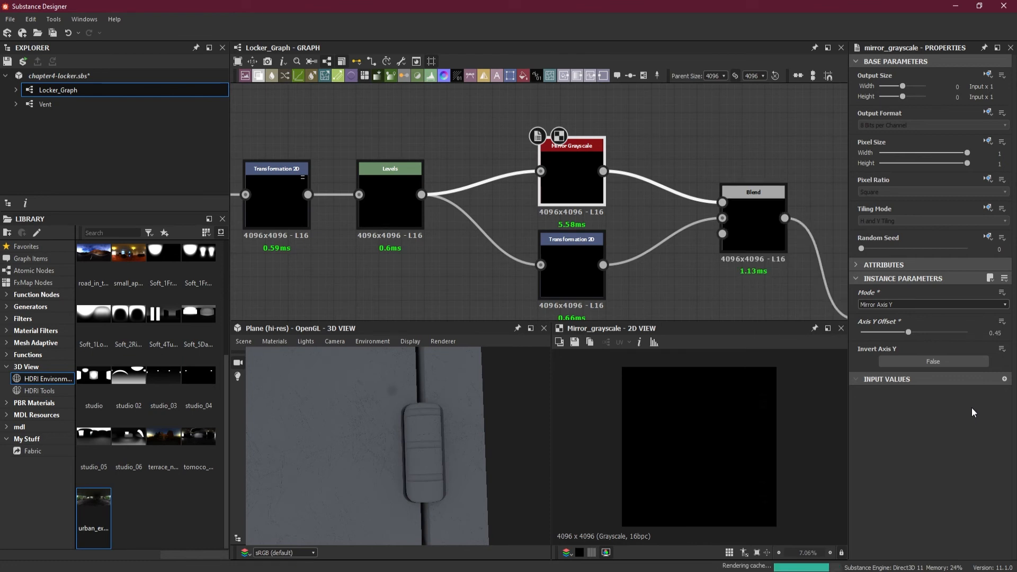
Step: Try an Axis Y Offset of 0.55 on the Mirror Grayscale, then lower it to about 0.51
click(989, 333)
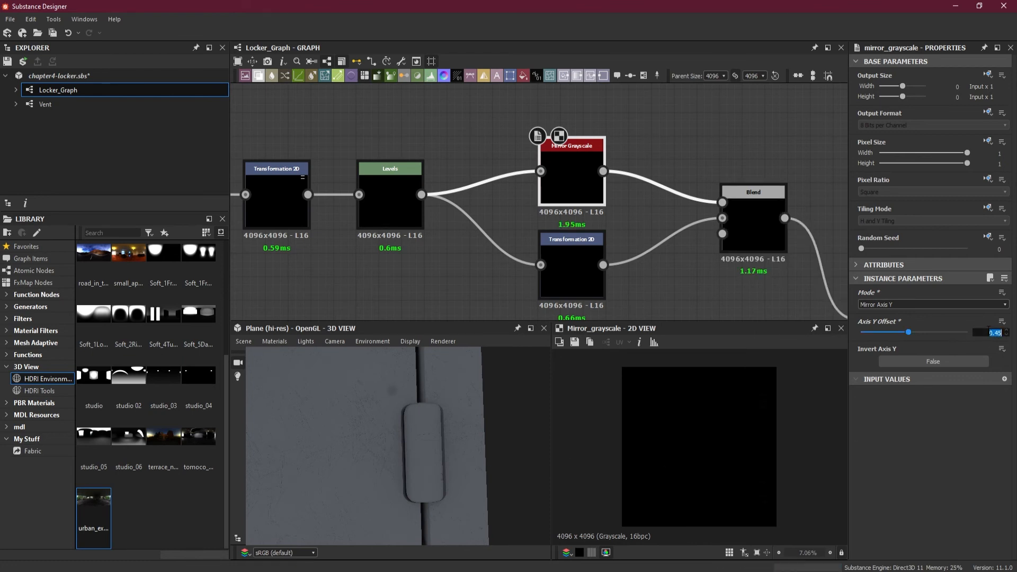
text(.55)
key(Return)
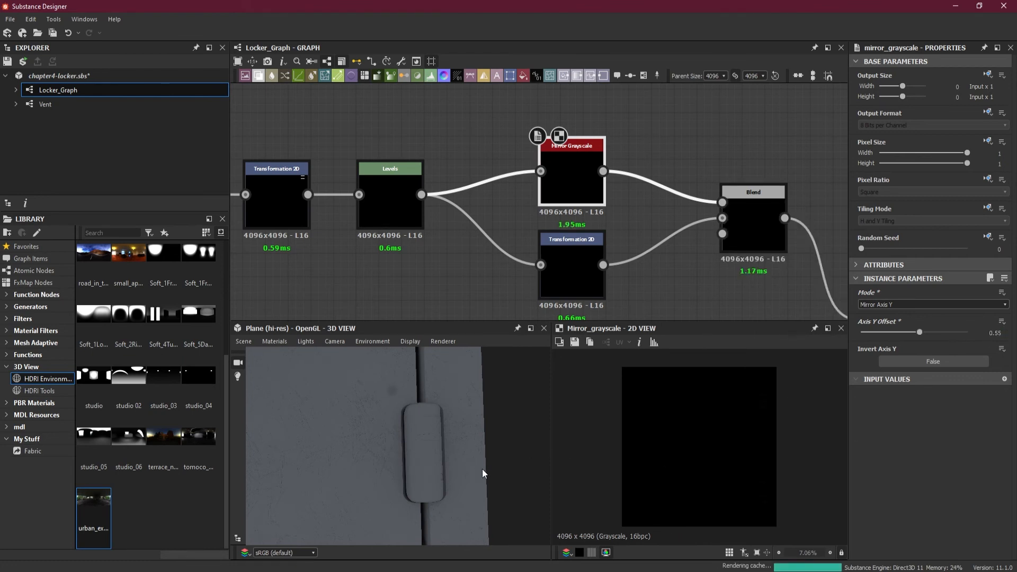
drag(920, 332, 915, 333)
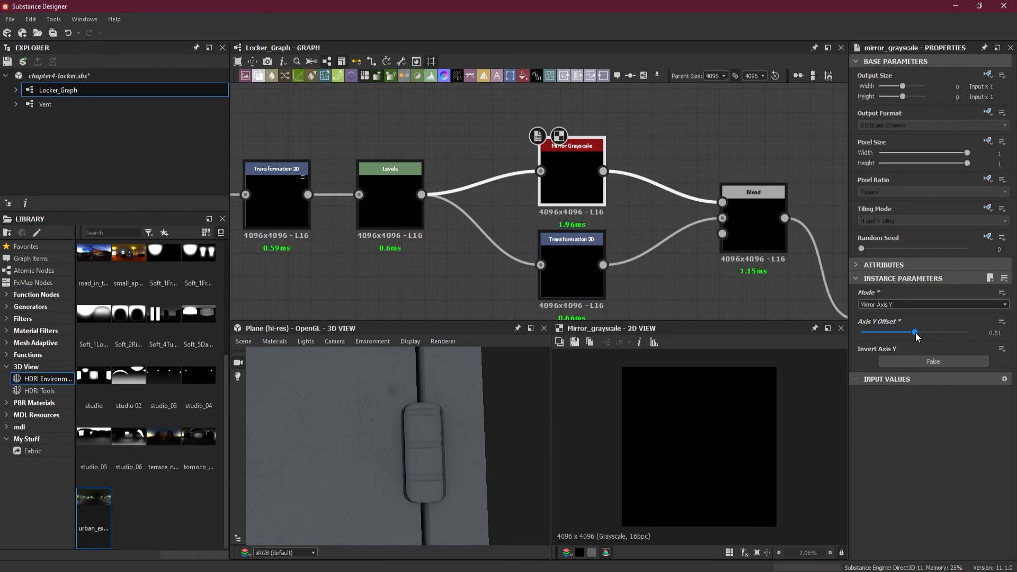
Step: Try Axis Y Offset values of 0.48 and 0.49 on the Mirror Grayscale
double_click(996, 333)
key(BackSpace)
text(.48)
key(Return)
double_click(979, 331)
key(BackSpace)
key(Return)
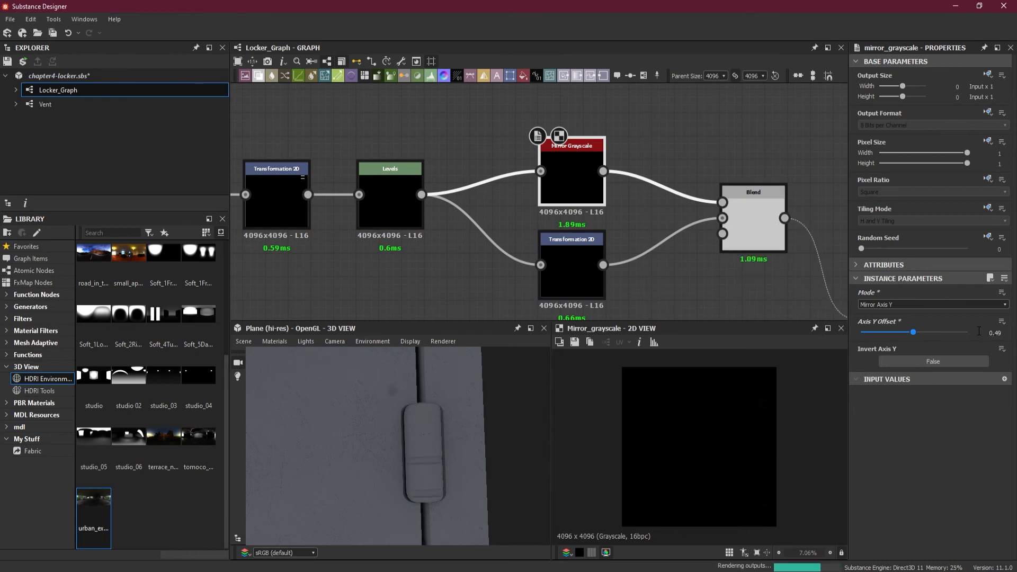
Step: Try Axis Y Offset values of 0.5 and 0.52 on the Mirror Grayscale
double_click(996, 335)
text(.5)
key(Return)
double_click(996, 334)
key(BackSpace)
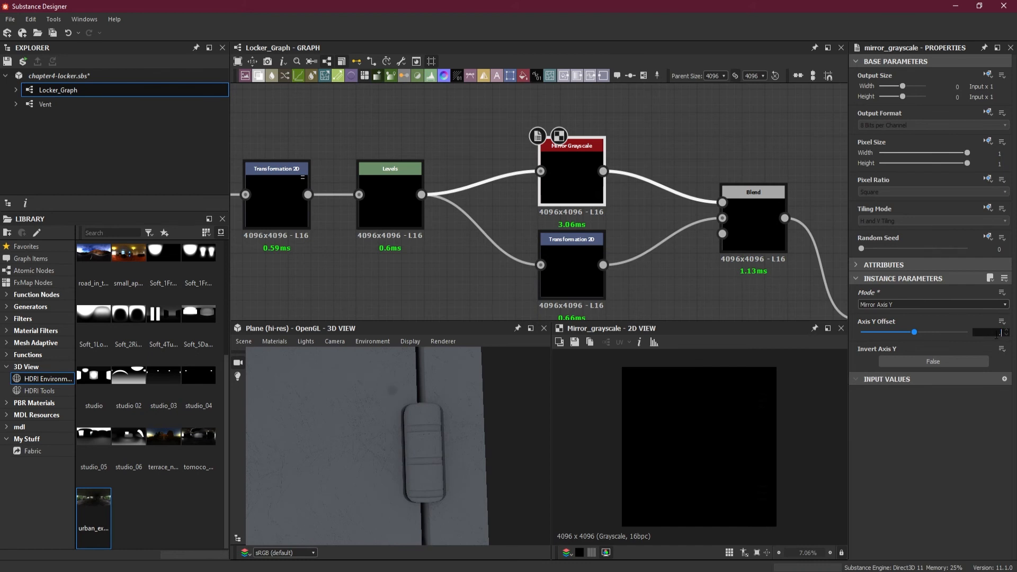
text(.52)
key(Return)
Step: Set the Mirror Grayscale's Axis Y Offset to 0.51
double_click(996, 335)
key(BackSpace)
text(.51)
key(Return)
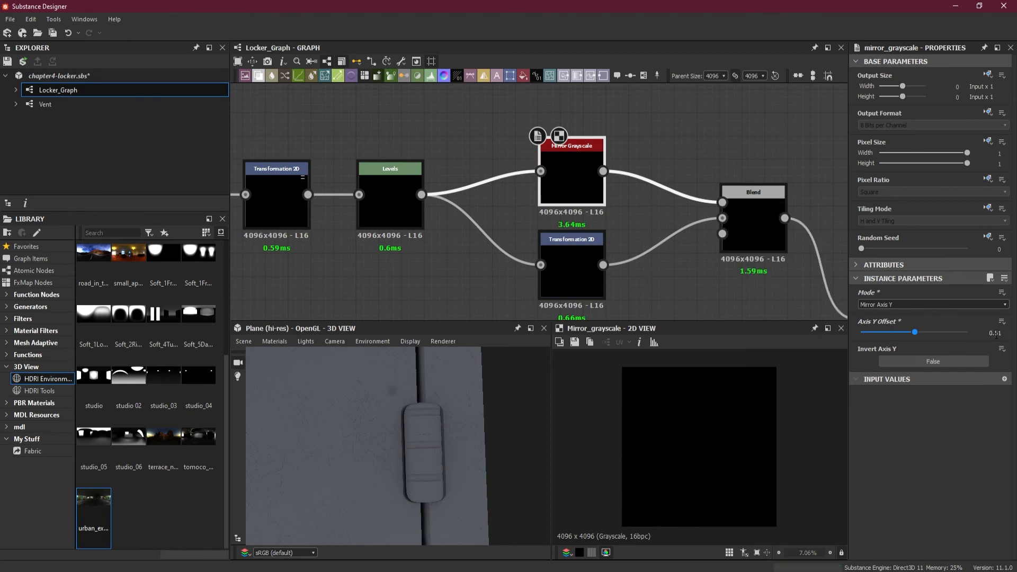
Step: Try an Axis Y Offset of 0.5 on the Mirror Grayscale
double_click(997, 335)
key(BackSpace)
text(.5)
key(Return)
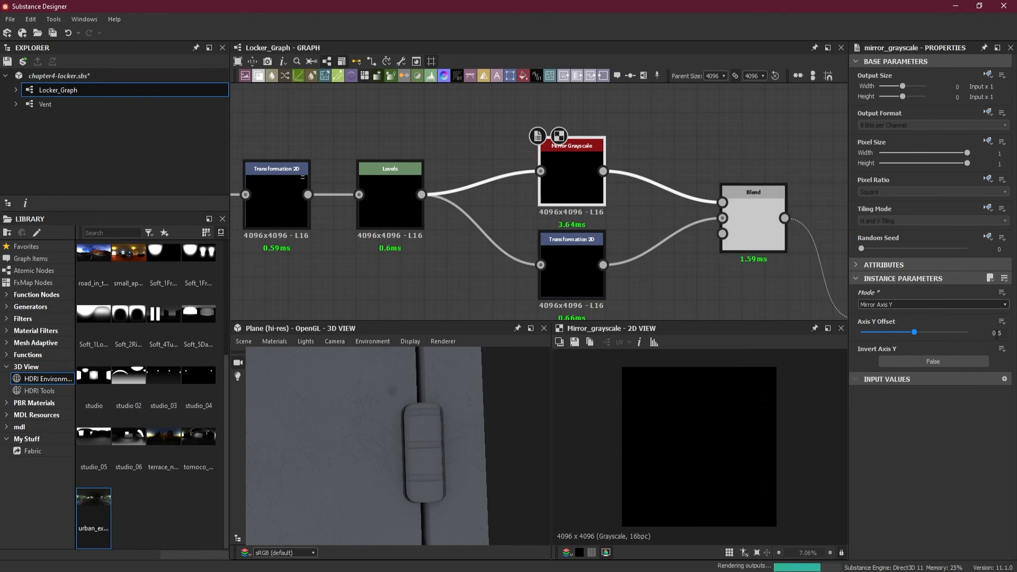
Step: Set the Mirror Grayscale's Axis Y Offset to 0.505 and check the hinge grooves in the 3D view
double_click(996, 335)
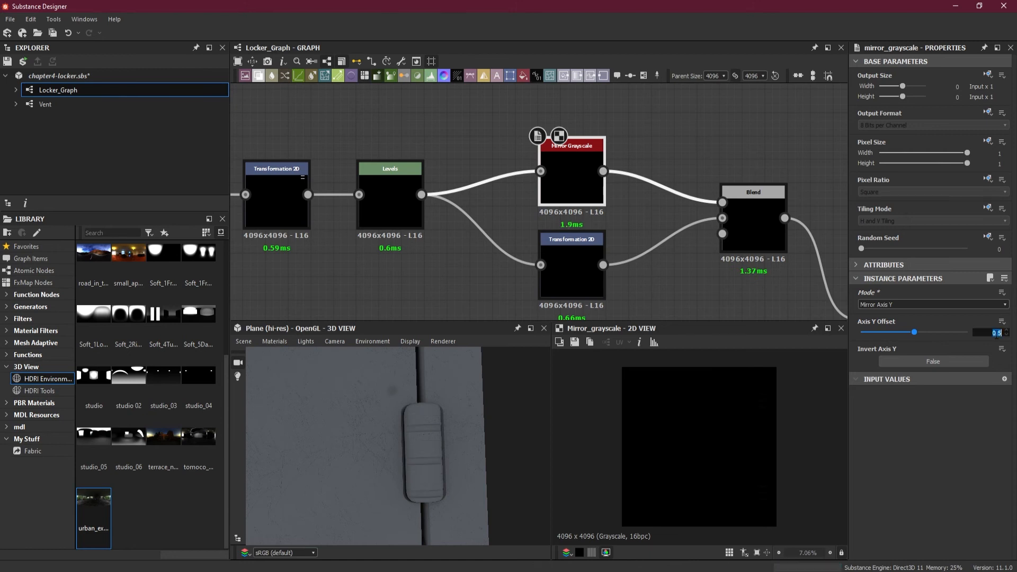
key(BackSpace)
text(.505)
key(Return)
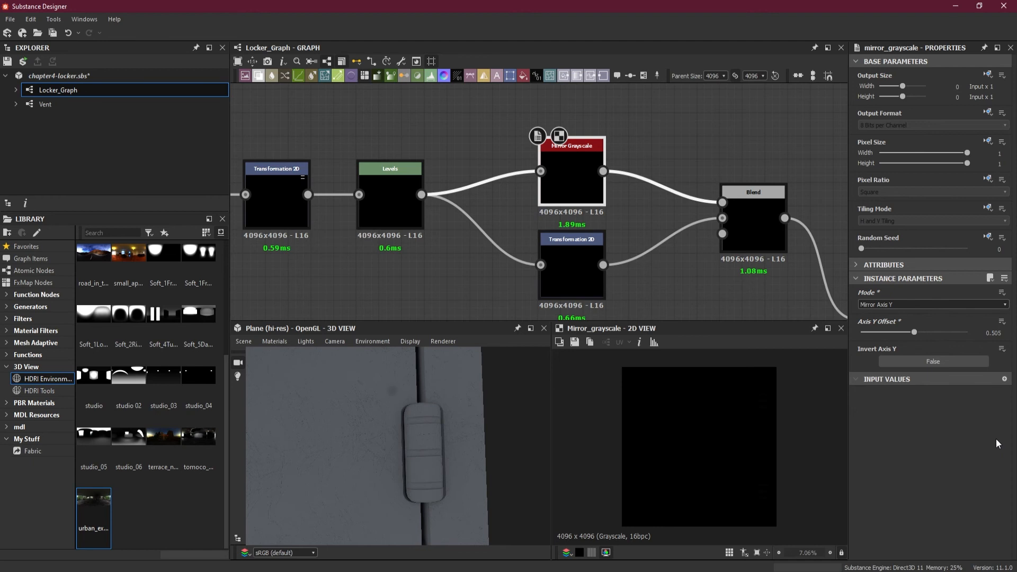
scroll(463, 427, down, 4)
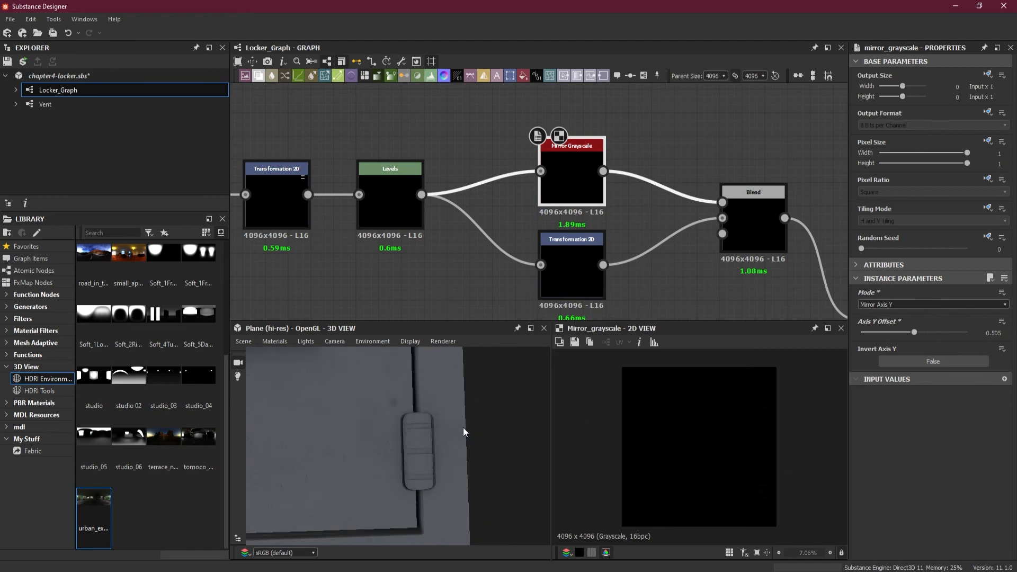
scroll(465, 425, up, 3)
mouse_move(466, 424)
mouse_down()
mouse_move(453, 437)
mouse_move(465, 436)
mouse_move(477, 373)
mouse_move(494, 428)
mouse_move(418, 443)
mouse_move(446, 386)
mouse_move(459, 435)
mouse_move(437, 435)
mouse_move(447, 447)
mouse_move(454, 390)
mouse_move(444, 432)
mouse_move(477, 460)
mouse_move(456, 487)
mouse_move(456, 473)
mouse_up()
scroll(548, 208, down, 4)
Step: Enclose the hinge groove nodes and their final Blend in a frame, and extend the frame's upper edge above the nodes
scroll(547, 209, down, 3)
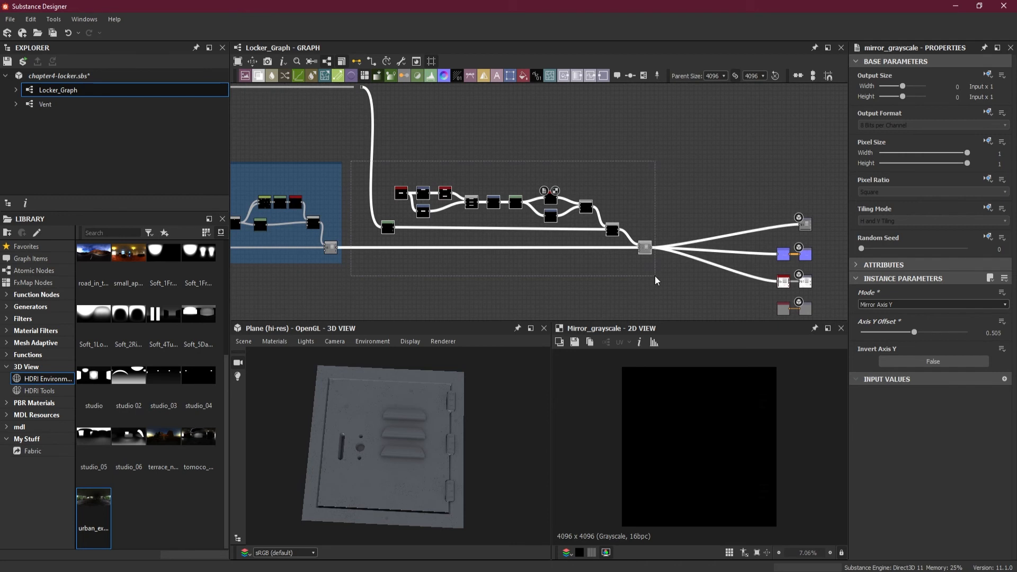
right_click(644, 249)
click(697, 307)
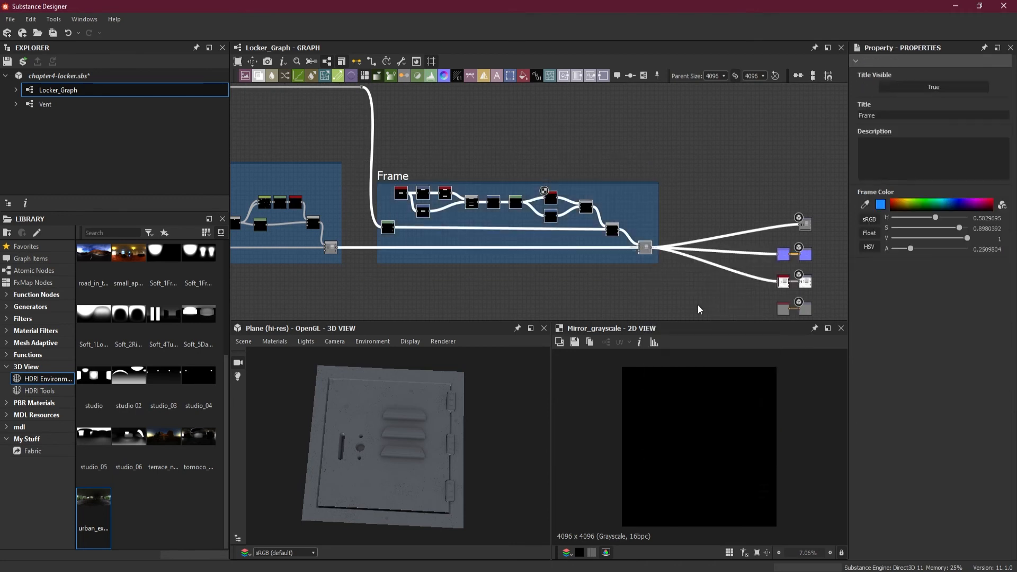
click(475, 182)
drag(475, 182, 475, 159)
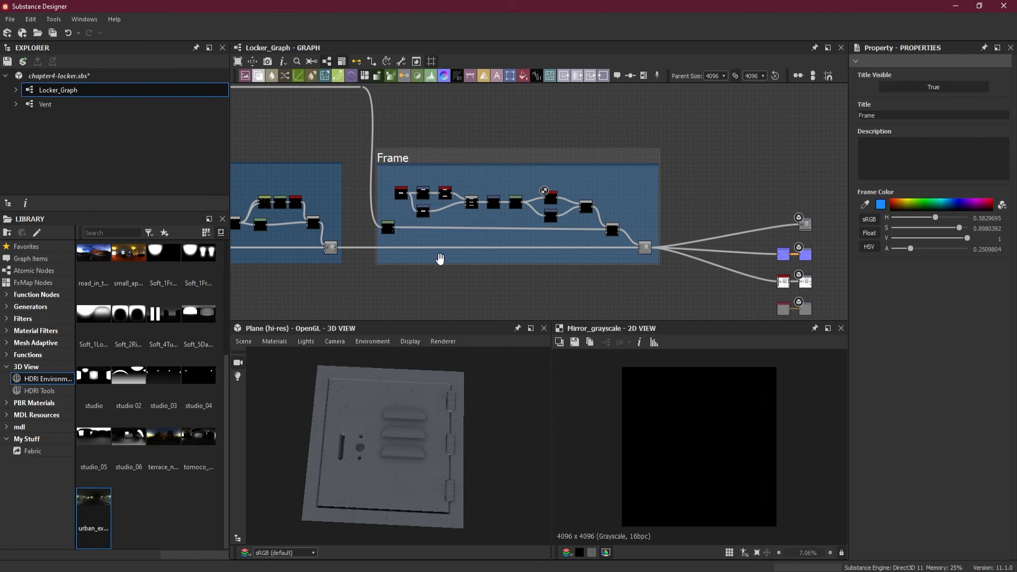
Step: Title the new frame Hinges
middle_drag(421, 211, 554, 231)
double_click(906, 115)
text(Hinges)
key(Return)
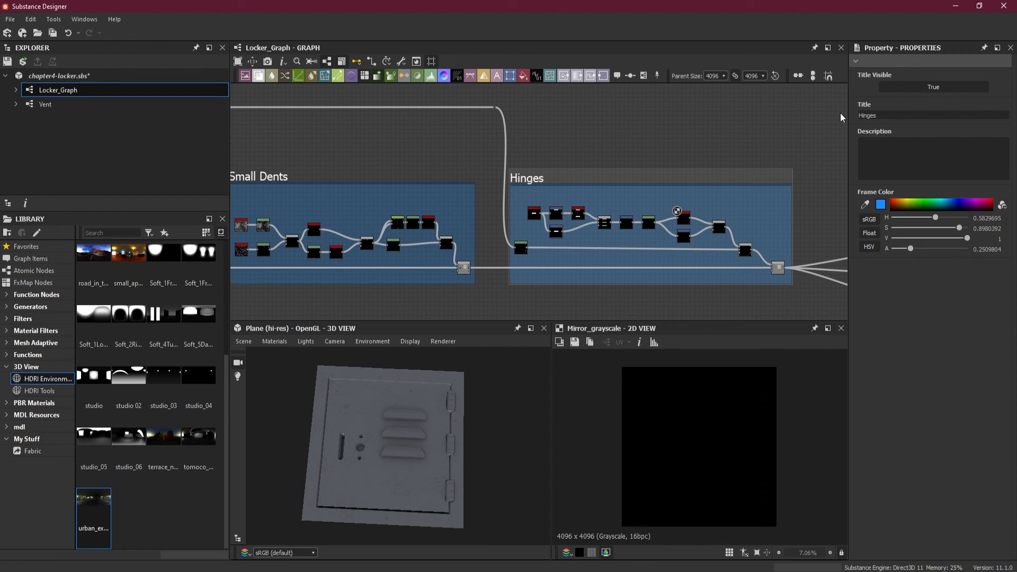
Step: Review the earlier graph sections, examining the Hinges Gap nodes and the Hinge Gap Mask connection back to the Door Gap
scroll(547, 167, down, 3)
middle_drag(551, 231, 662, 259)
scroll(661, 260, down, 1)
middle_drag(588, 286, 766, 278)
middle_drag(461, 278, 661, 267)
scroll(392, 230, up, 2)
middle_drag(393, 230, 470, 230)
scroll(415, 237, up, 2)
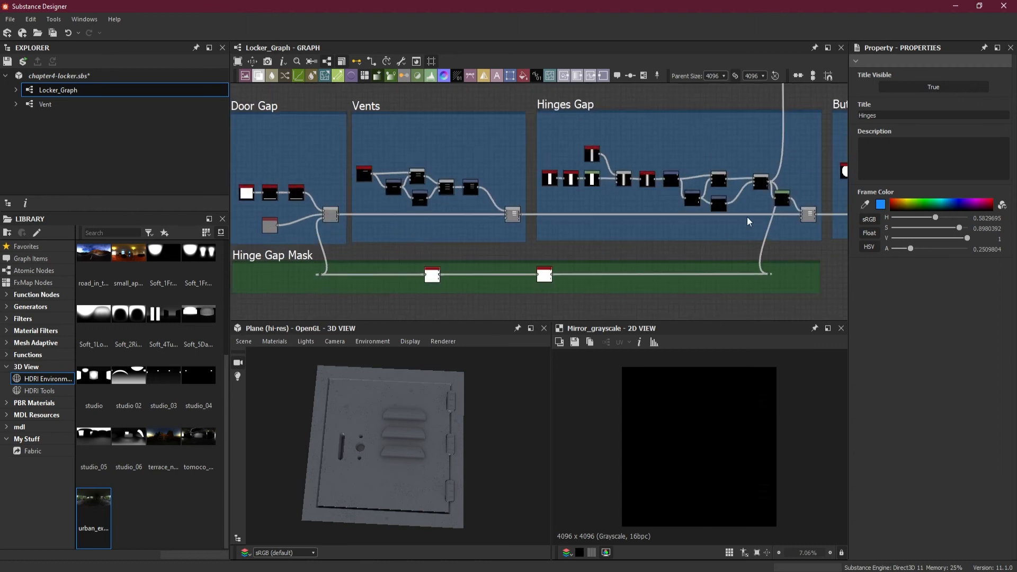
scroll(764, 188, up, 2)
scroll(753, 186, up, 2)
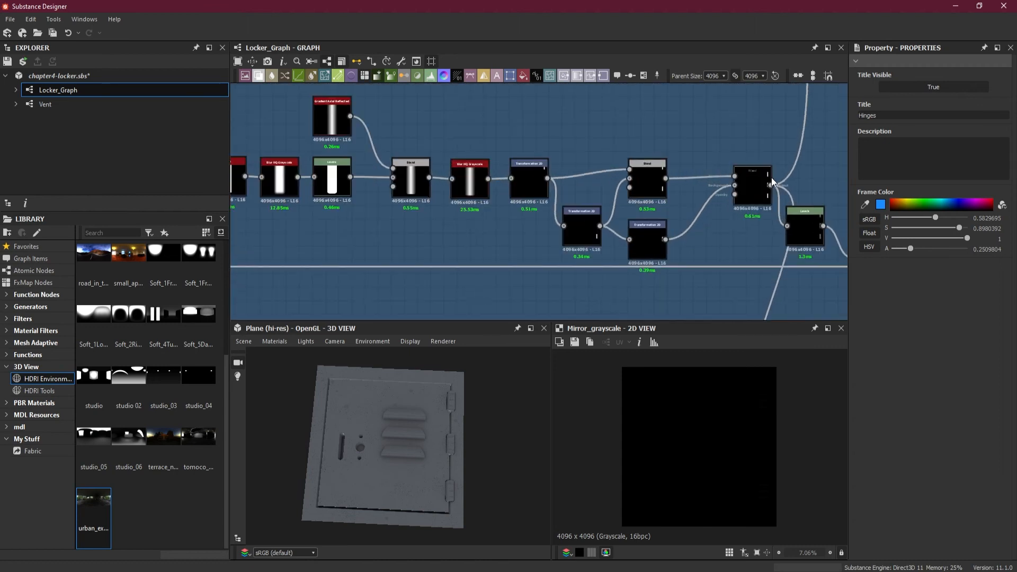
scroll(753, 187, down, 4)
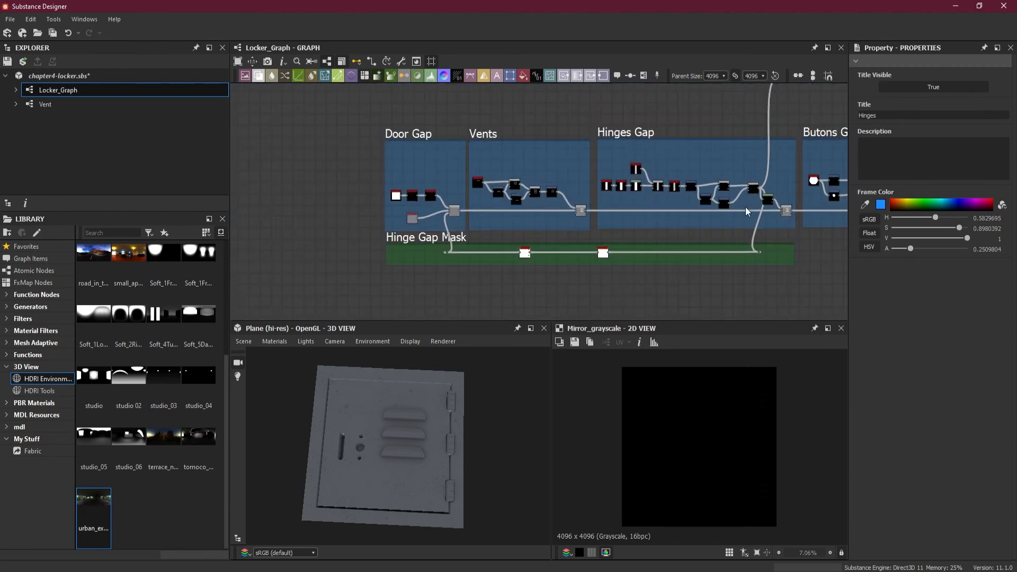
scroll(466, 284, up, 1)
scroll(444, 254, up, 1)
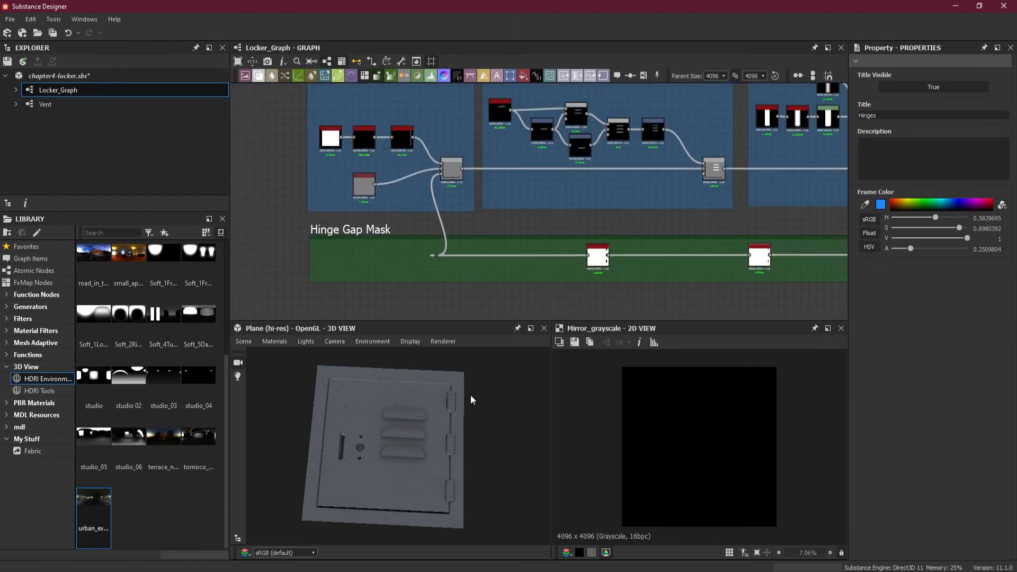
Step: Examine the hinges along the door gap up close in the 3D view, then the whole locker door from the front
scroll(469, 396, up, 3)
scroll(475, 393, up, 1)
scroll(440, 411, up, 1)
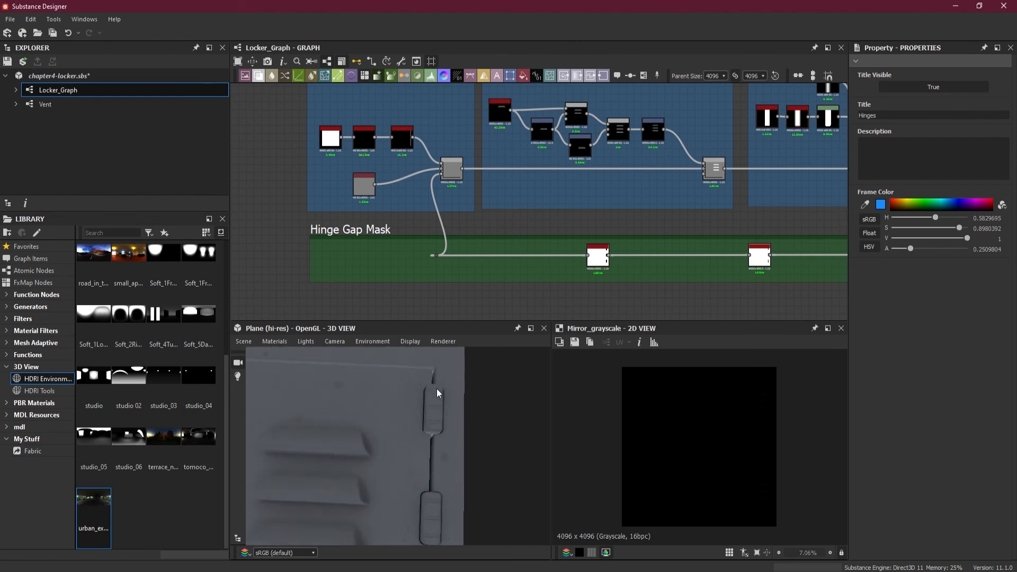
scroll(433, 501, down, 4)
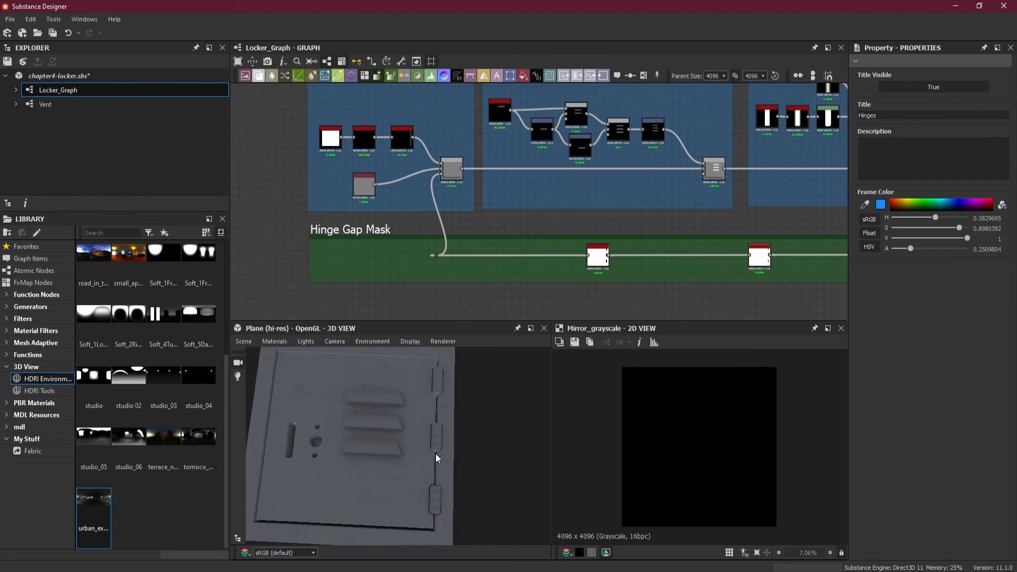
drag(424, 460, 426, 479)
scroll(431, 465, down, 2)
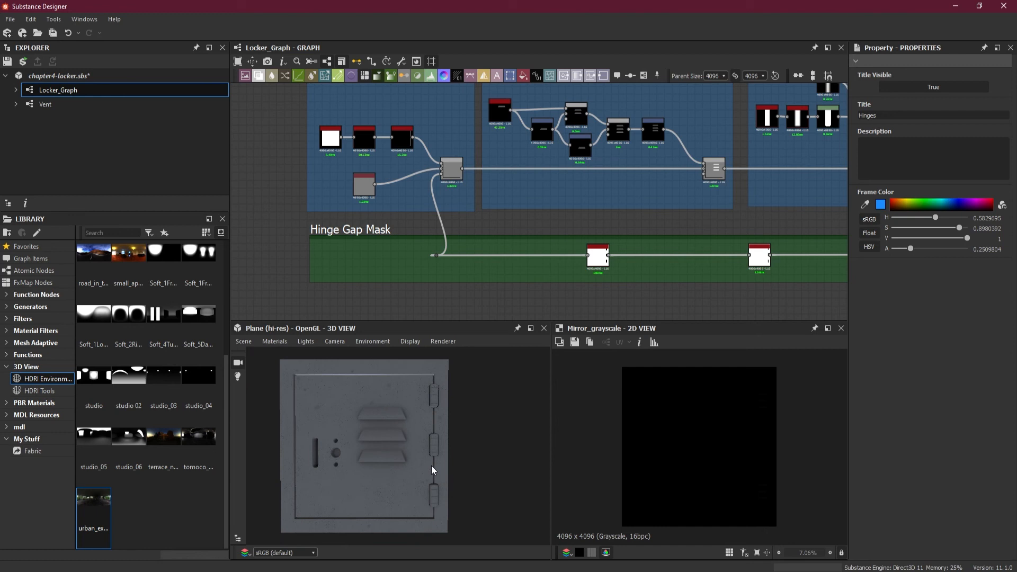
Step: Review the framed node sections in order from the Door Gap through to the Hinges frame
scroll(566, 214, down, 2)
scroll(566, 214, down, 2)
middle_drag(843, 227, 613, 250)
scroll(684, 236, down, 2)
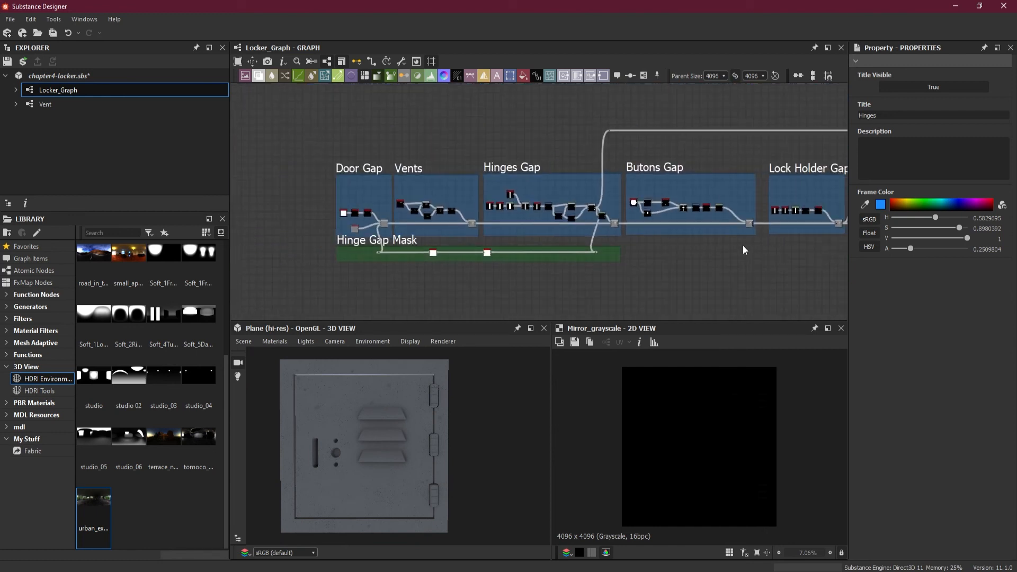
middle_drag(831, 242, 612, 271)
middle_drag(844, 263, 560, 265)
scroll(636, 255, down, 2)
middle_drag(716, 272, 610, 269)
scroll(606, 246, up, 4)
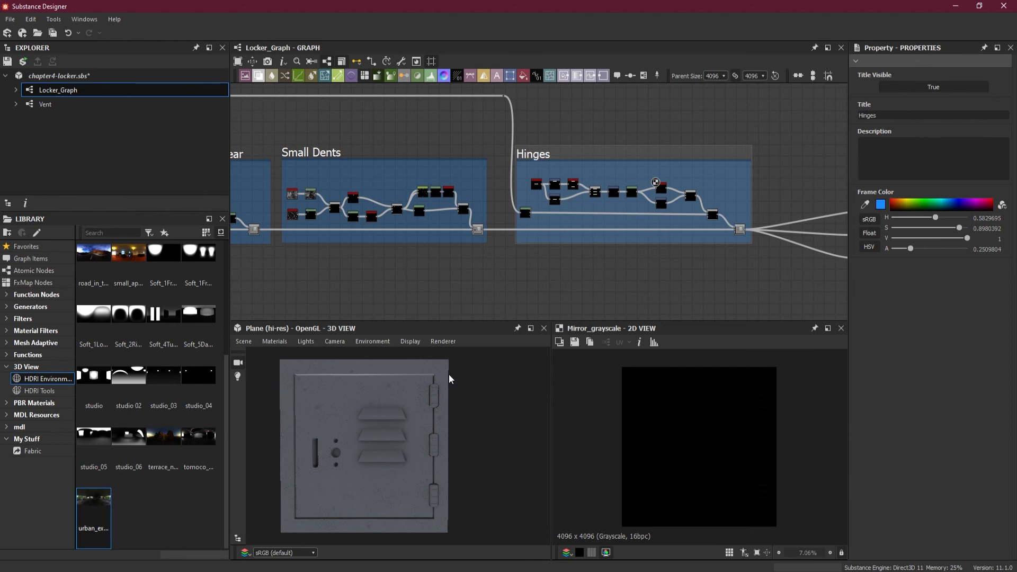
Step: Inspect the middle hinge's bar grooves up close and from several angles, then view the whole locker door in 3D
scroll(447, 371, up, 6)
scroll(412, 414, up, 3)
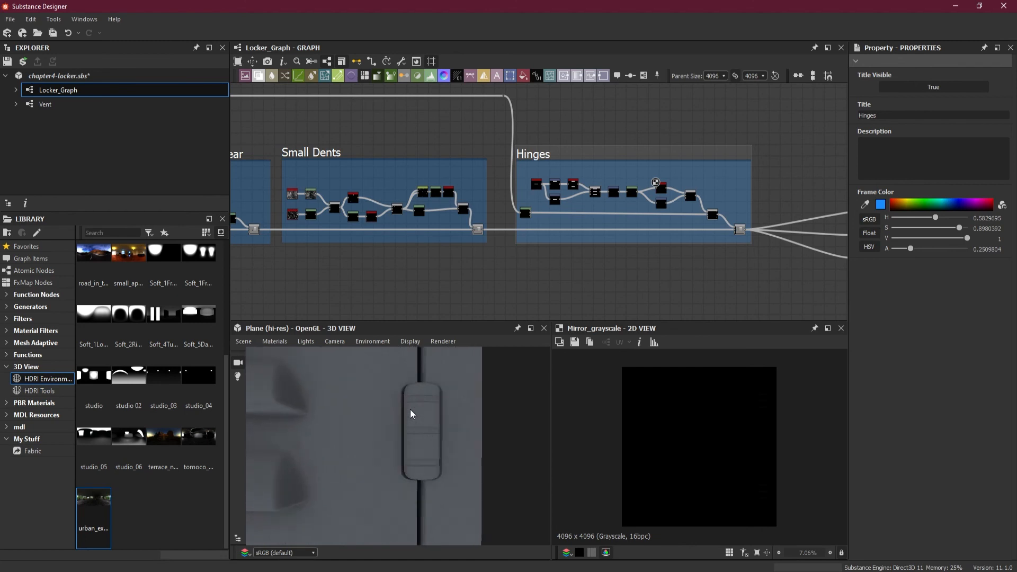
drag(449, 475, 428, 400)
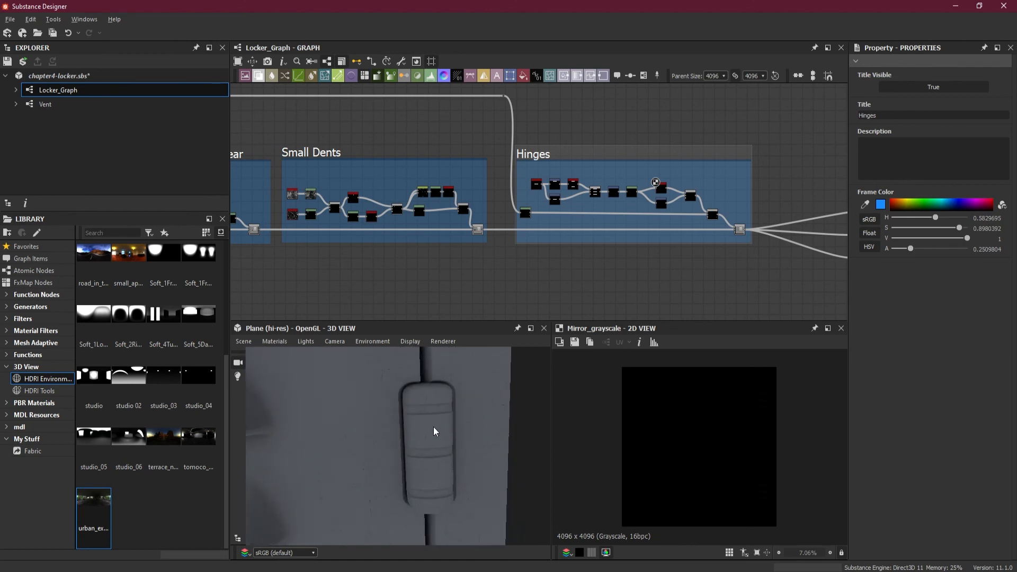
scroll(439, 446, down, 3)
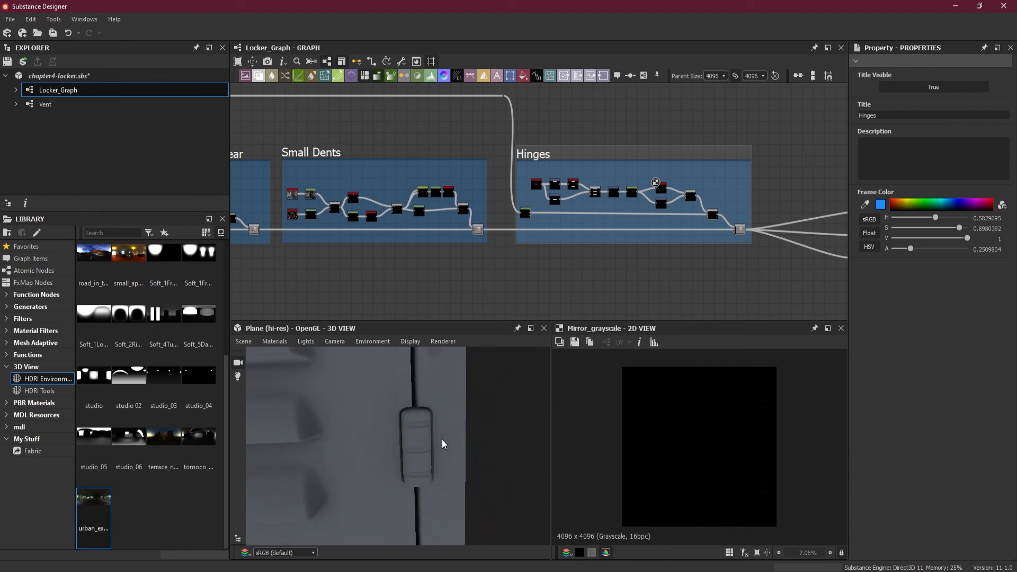
drag(440, 442, 404, 498)
scroll(418, 416, up, 4)
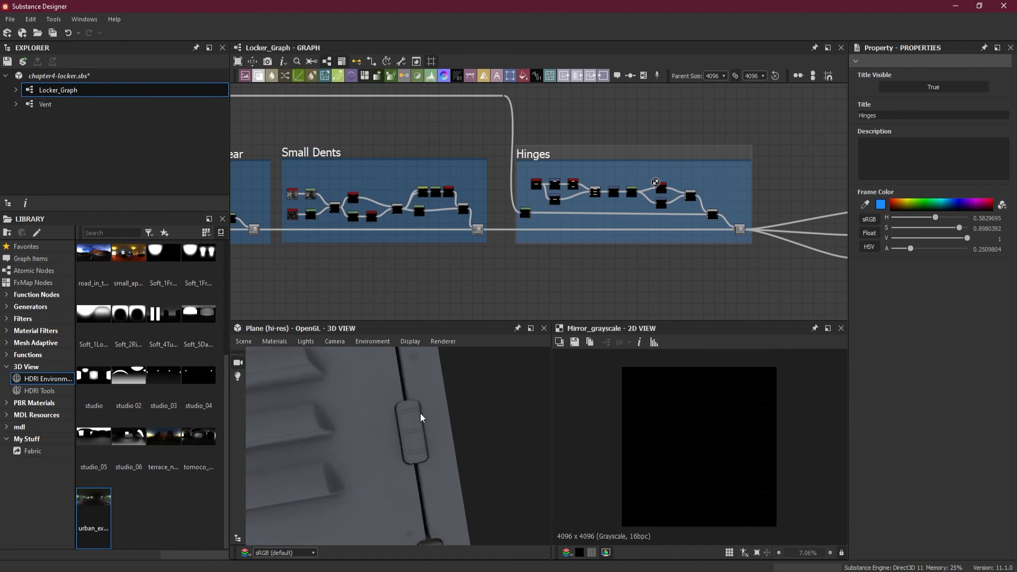
scroll(452, 451, down, 5)
mouse_move(452, 469)
mouse_down()
mouse_move(398, 500)
mouse_move(446, 468)
mouse_up()
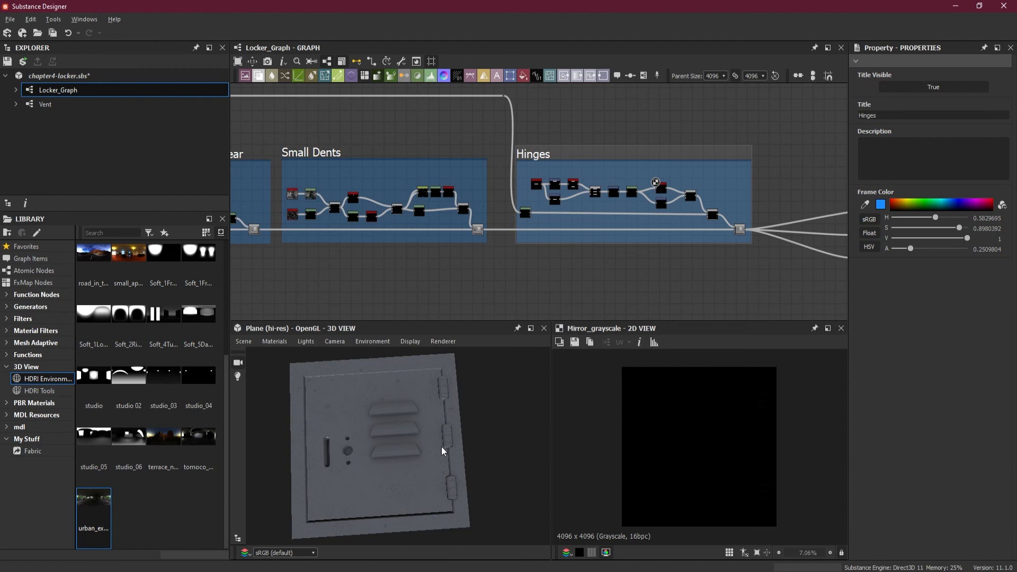
middle_drag(442, 451, 454, 455)
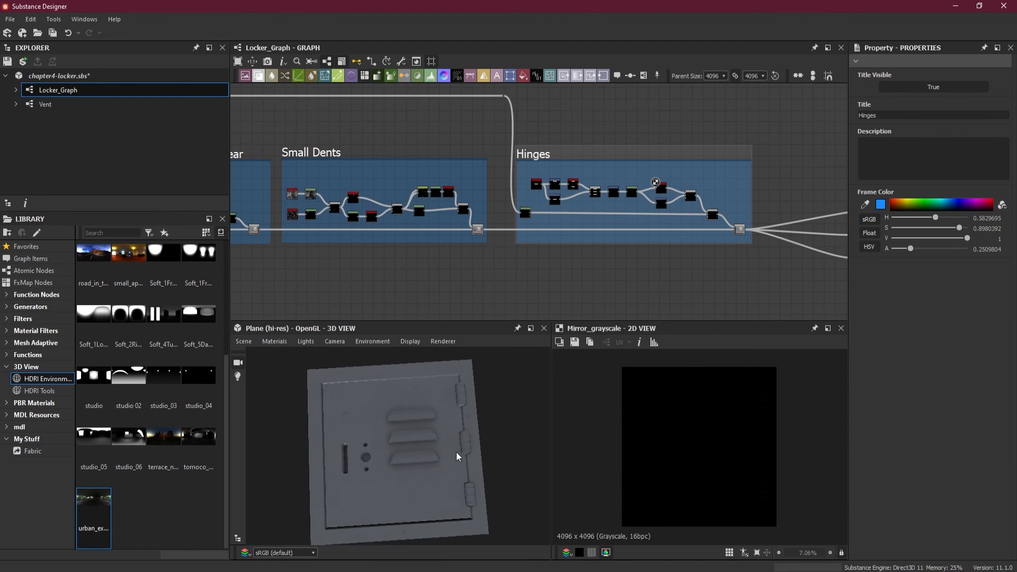